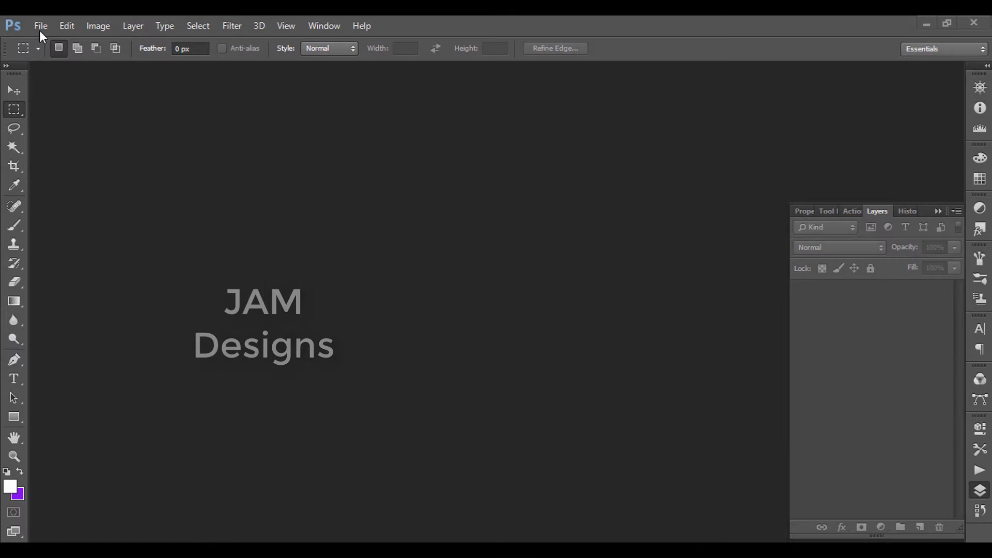
Open the turquoise polo shirt photo DSC_8360.jpg from the Isodora folder.
{"action": "left_click", "coordinate": [44, 27]}
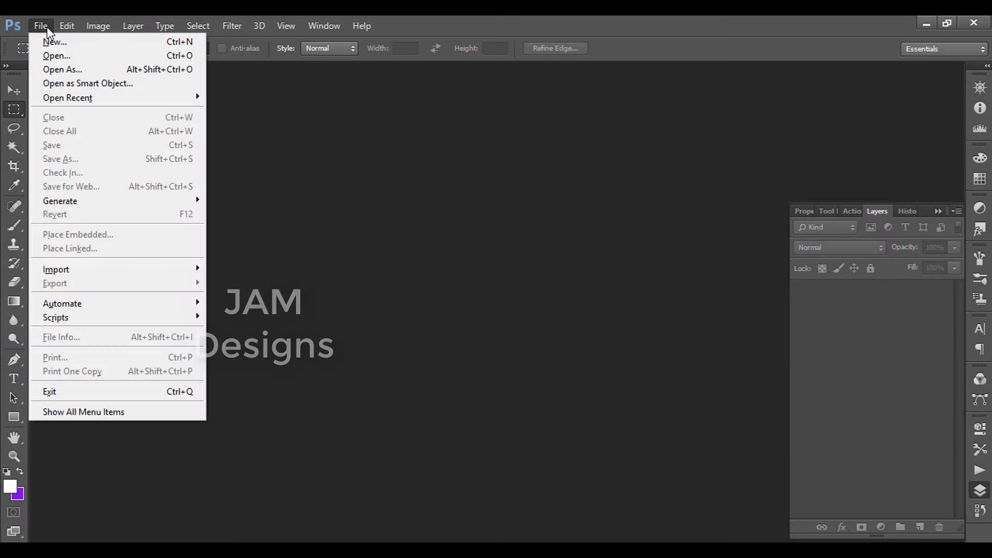
{"action": "left_click", "coordinate": [53, 56]}
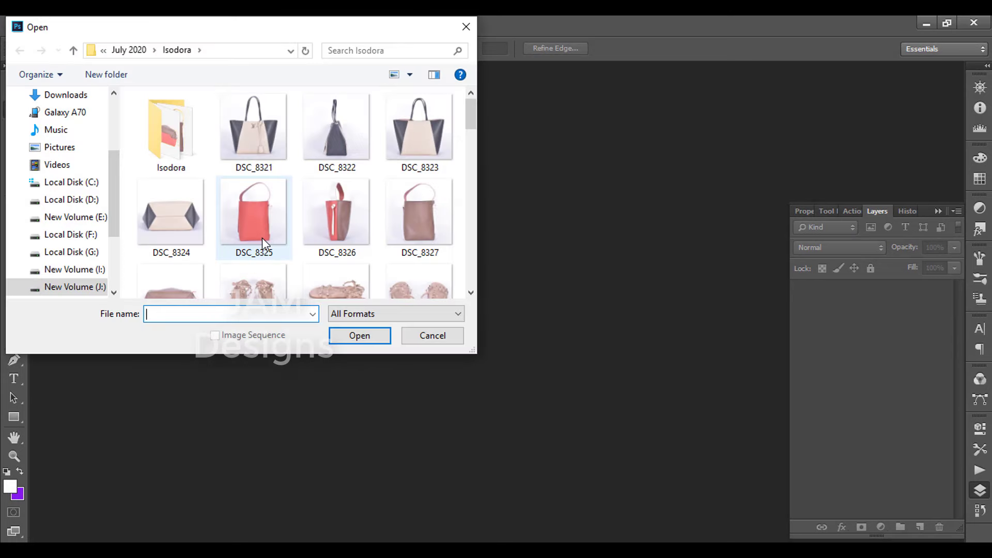
{"action": "scroll", "coordinate": [263, 239], "scroll_direction": "down", "scroll_amount": 5}
{"action": "scroll", "coordinate": [263, 237], "scroll_direction": "down", "scroll_amount": 2}
{"action": "scroll", "coordinate": [265, 236], "scroll_direction": "down", "scroll_amount": 5}
{"action": "scroll", "coordinate": [267, 239], "scroll_direction": "down", "scroll_amount": 2}
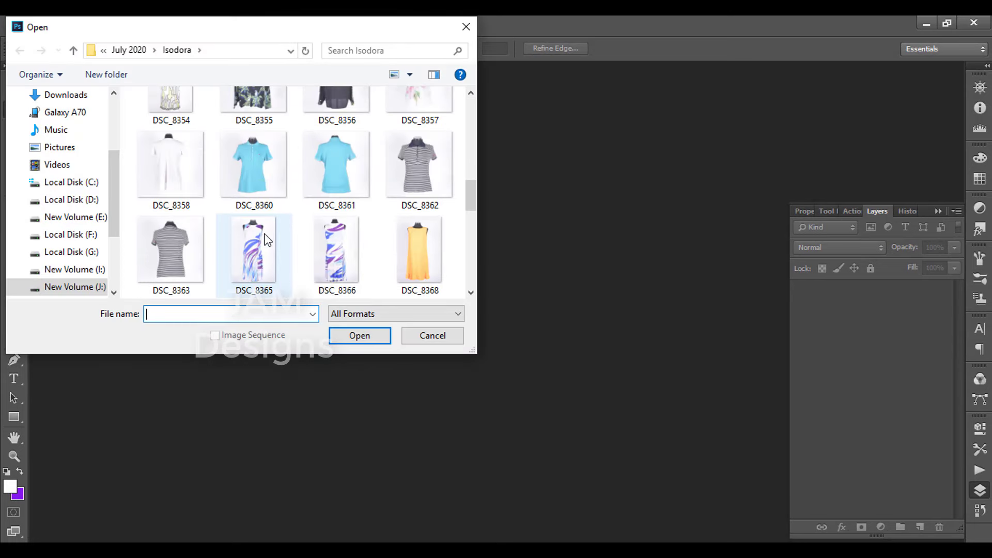
{"action": "scroll", "coordinate": [268, 239], "scroll_direction": "up", "scroll_amount": 1}
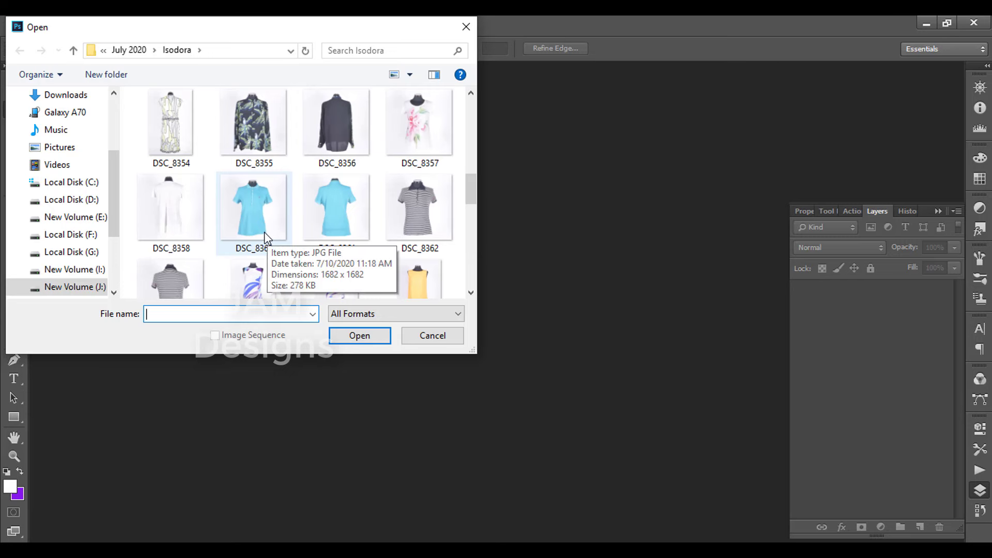
{"action": "left_click", "coordinate": [264, 235]}
{"action": "scroll", "coordinate": [399, 265], "scroll_direction": "down", "scroll_amount": 1}
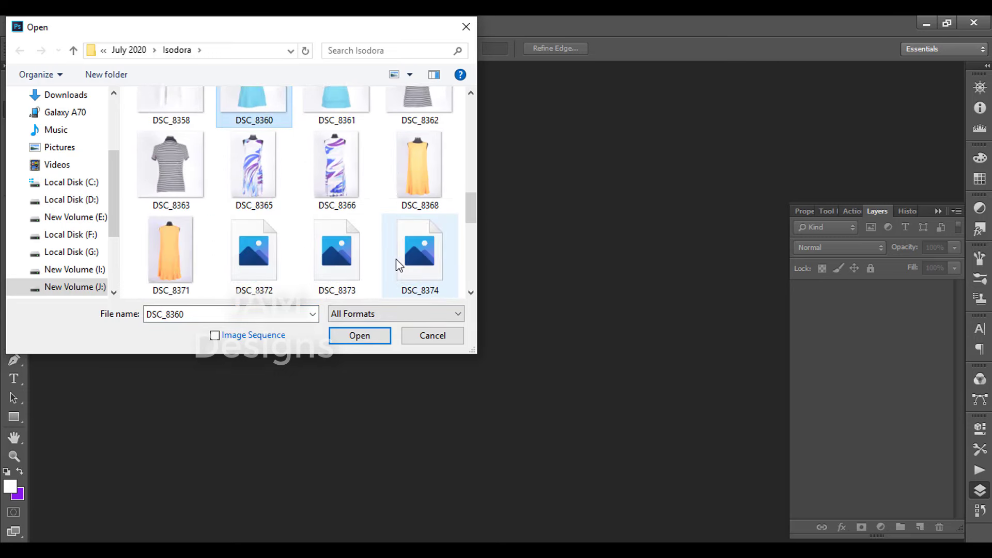
{"action": "scroll", "coordinate": [399, 266], "scroll_direction": "down", "scroll_amount": 1}
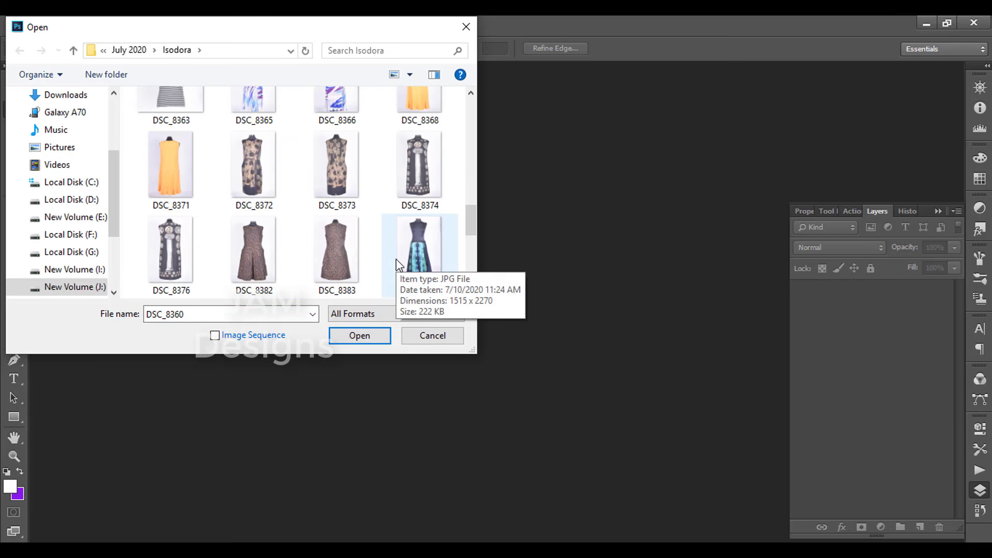
{"action": "scroll", "coordinate": [399, 266], "scroll_direction": "down", "scroll_amount": 1}
{"action": "scroll", "coordinate": [399, 265], "scroll_direction": "down", "scroll_amount": 1}
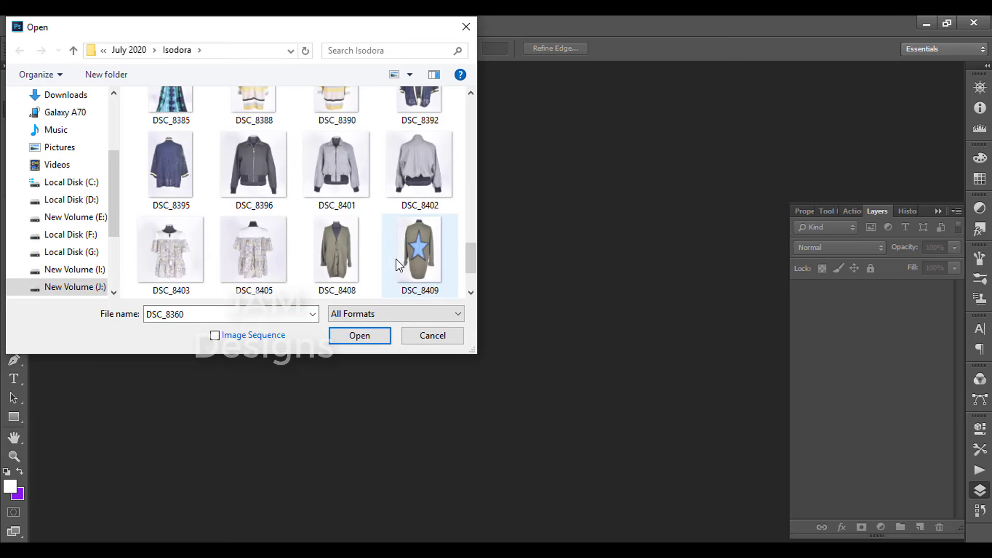
{"action": "scroll", "coordinate": [399, 265], "scroll_direction": "down", "scroll_amount": 1}
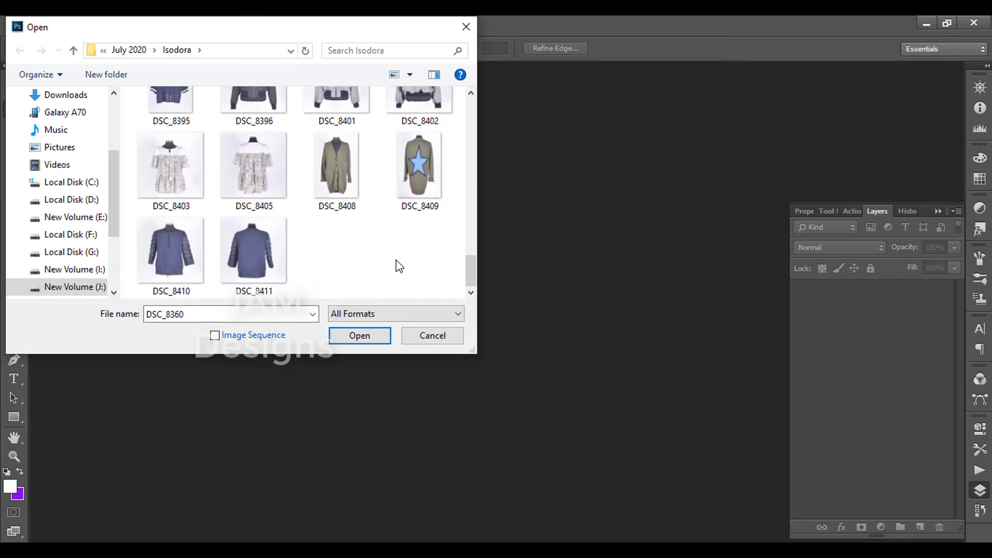
{"action": "scroll", "coordinate": [399, 265], "scroll_direction": "up", "scroll_amount": 1}
{"action": "scroll", "coordinate": [399, 266], "scroll_direction": "up", "scroll_amount": 1}
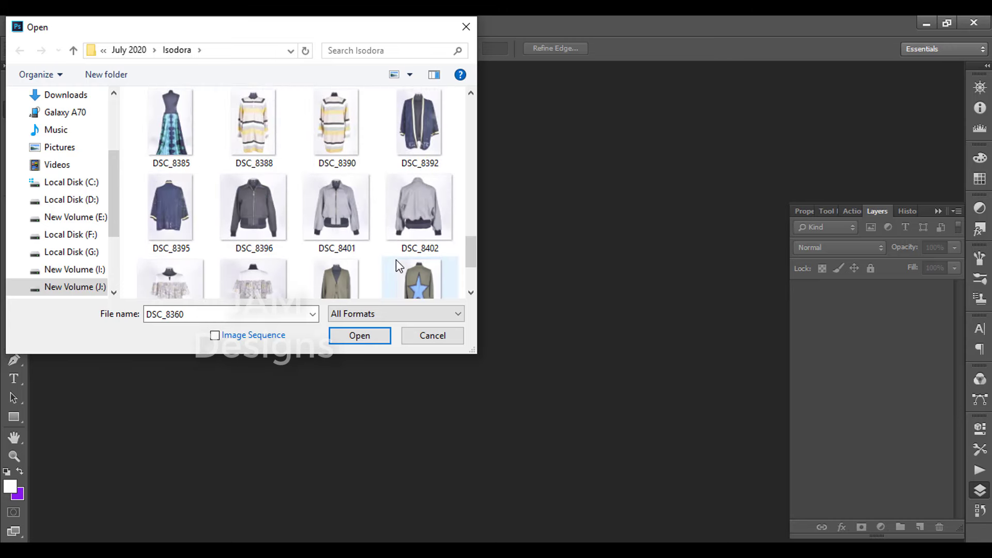
{"action": "scroll", "coordinate": [396, 261], "scroll_direction": "up", "scroll_amount": 1}
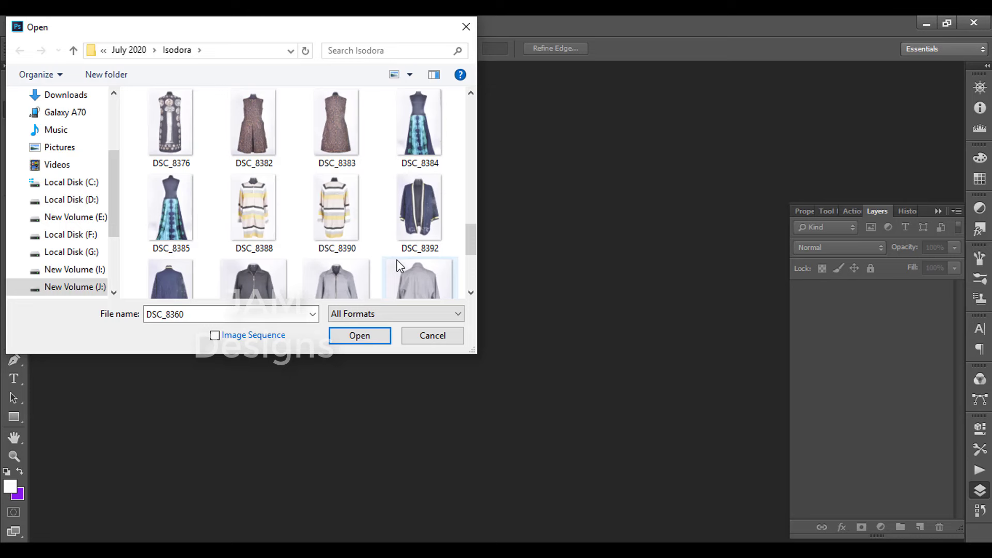
{"action": "scroll", "coordinate": [398, 260], "scroll_direction": "up", "scroll_amount": 1}
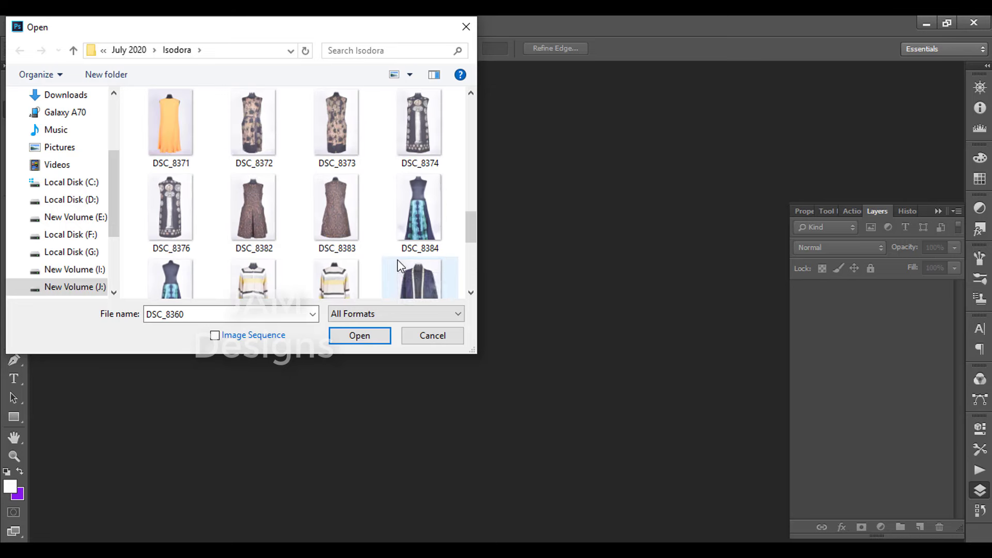
{"action": "scroll", "coordinate": [398, 259], "scroll_direction": "up", "scroll_amount": 1}
{"action": "scroll", "coordinate": [398, 259], "scroll_direction": "up", "scroll_amount": 1}
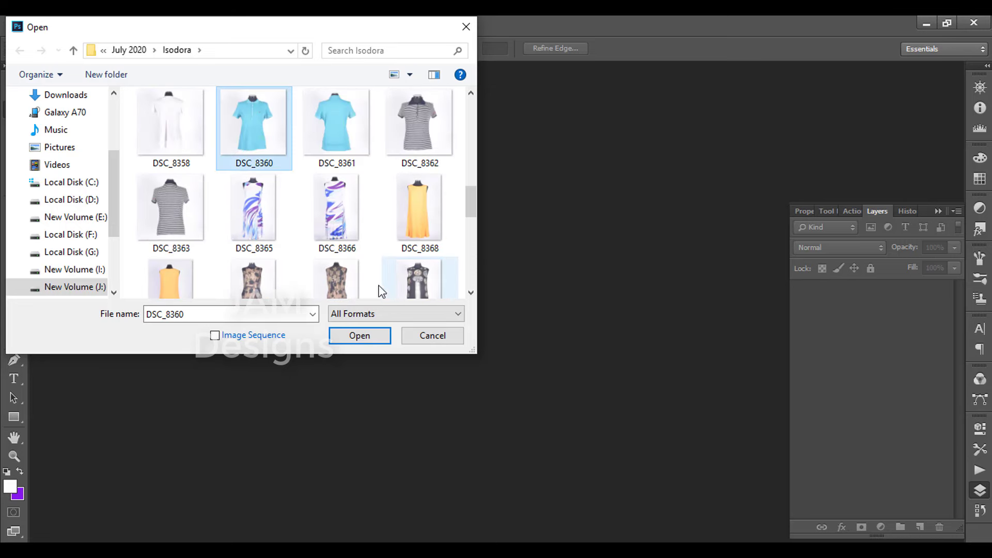
{"action": "left_click", "coordinate": [357, 336]}
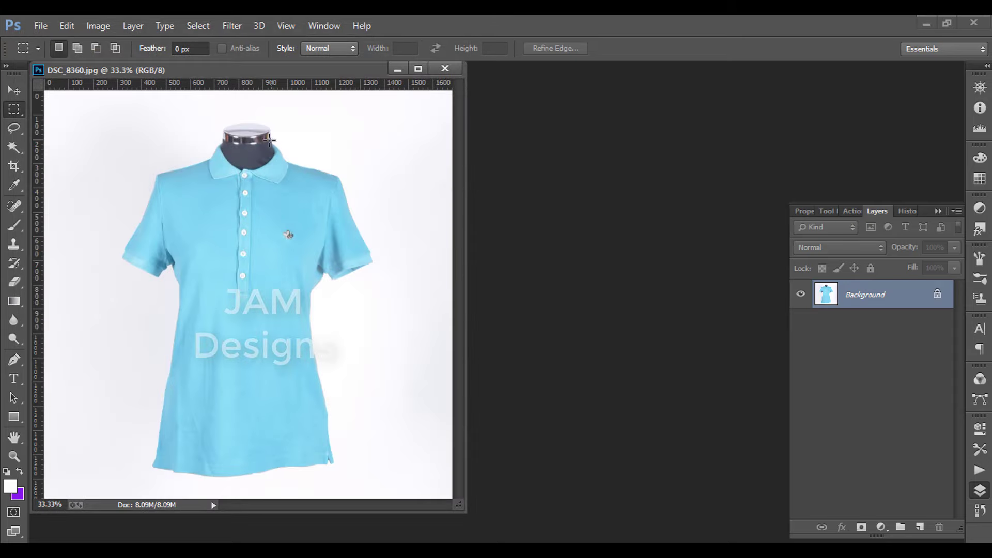
Dock DSC_8360.jpg as a workspace tab and zoom close onto the sleeve and underarm edge.
{"action": "left_click_drag", "start_coordinate": [224, 71], "coordinate": [310, 72]}
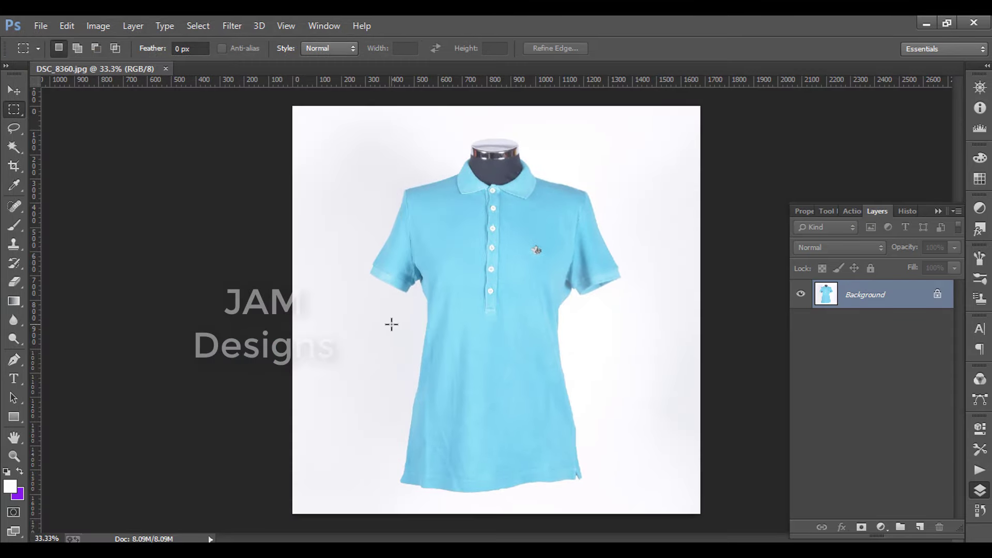
{"action": "key", "text": "ctrl+plus"}
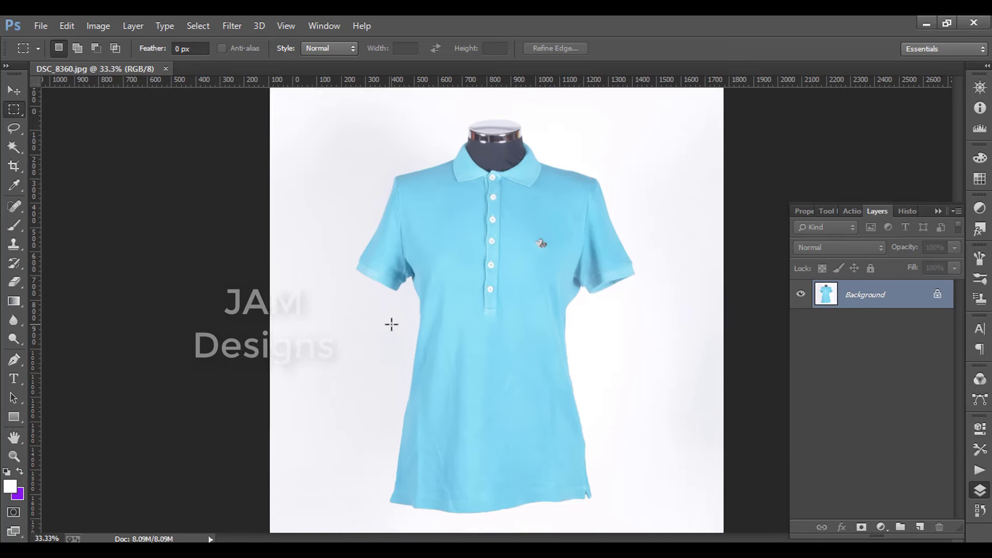
{"action": "key", "text": "ctrl+plus"}
{"action": "key", "text": "ctrl+plus"}
{"action": "key", "text": "ctrl+plus"}
{"action": "key", "text": "ctrl+plus"}
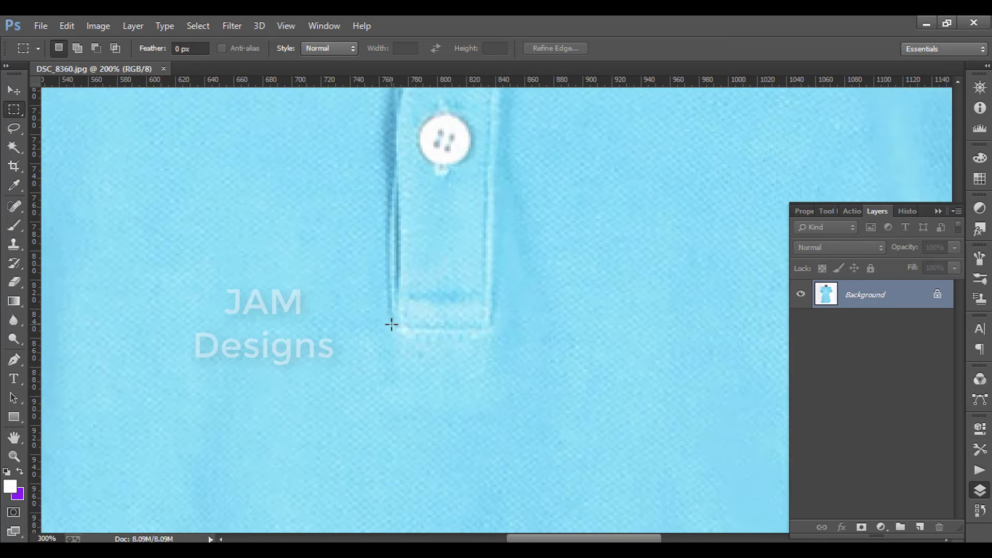
{"action": "left_click_drag", "start_coordinate": [373, 335], "coordinate": [501, 402]}
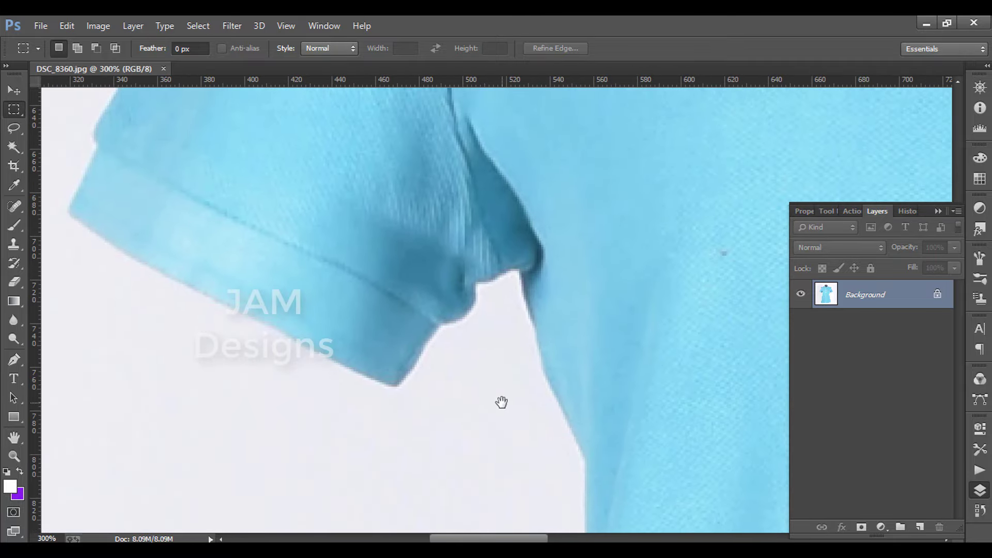
{"action": "key", "text": "ctrl+plus"}
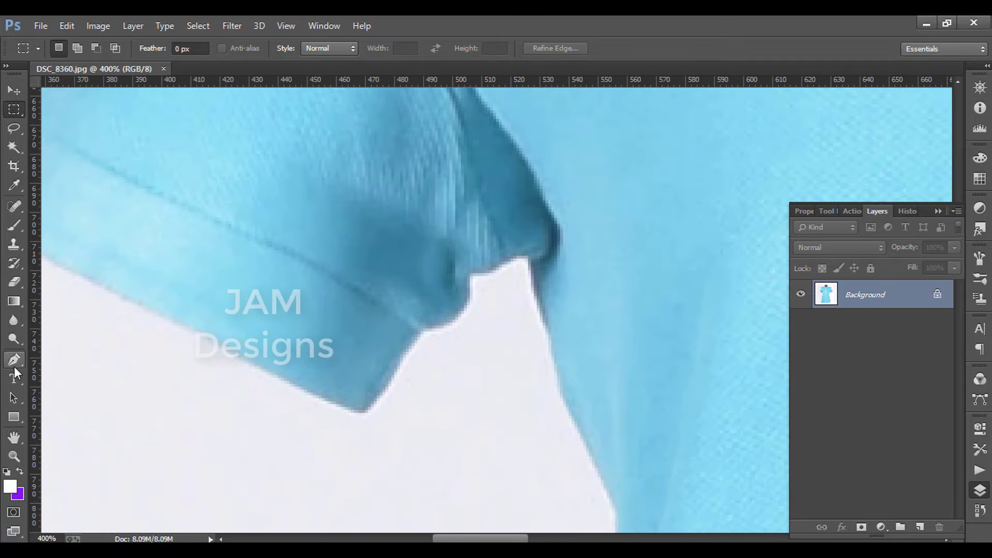
Select the standard Pen Tool for drawing paths.
{"action": "left_click", "coordinate": [14, 360]}
{"action": "right_click", "coordinate": [20, 359]}
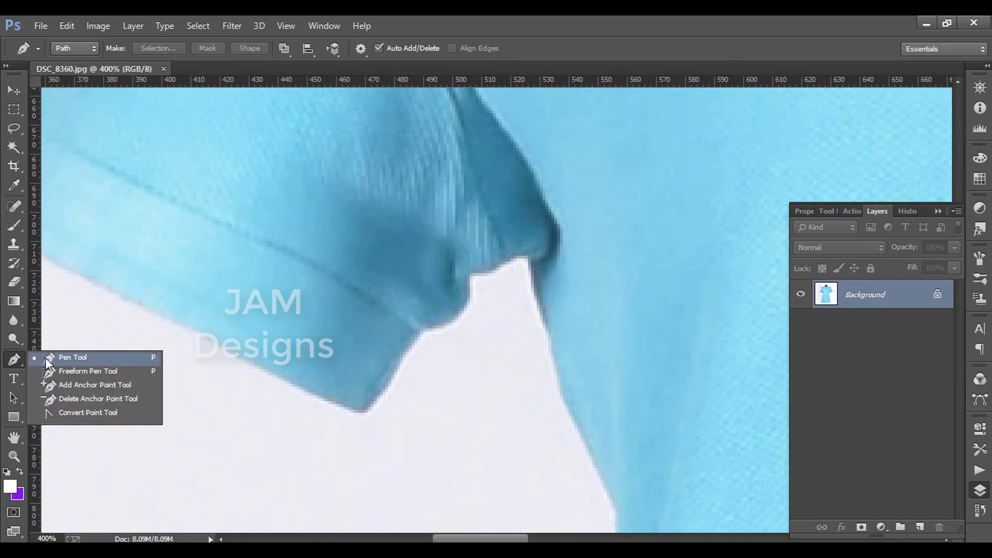
{"action": "left_click", "coordinate": [46, 358]}
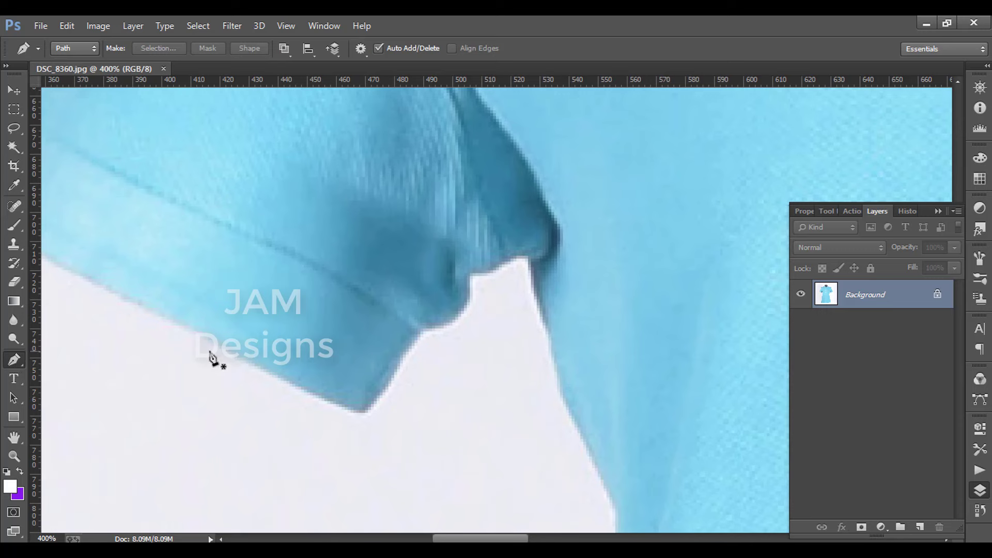
Trace curved anchors along the sleeve hem into the underarm, removing the last anchor via History.
{"action": "left_click", "coordinate": [156, 309]}
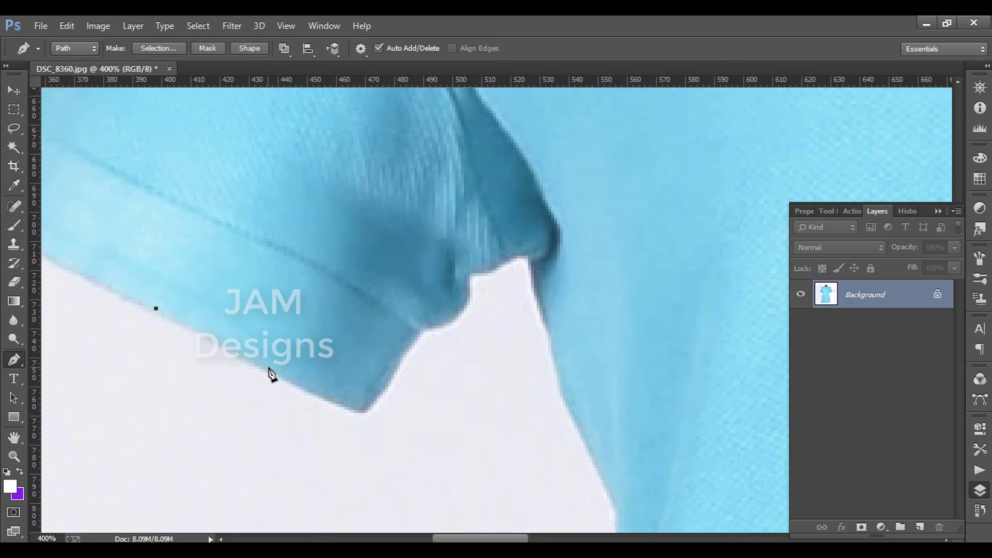
{"action": "left_click_drag", "start_coordinate": [270, 367], "coordinate": [308, 392]}
{"action": "left_click", "coordinate": [318, 393]}
{"action": "left_click_drag", "start_coordinate": [360, 415], "coordinate": [383, 387]}
{"action": "left_click_drag", "start_coordinate": [406, 350], "coordinate": [470, 295]}
{"action": "left_click", "coordinate": [432, 324]}
{"action": "mouse_move", "coordinate": [480, 271]}
{"action": "left_mouse_down"}
{"action": "mouse_move", "coordinate": [497, 280]}
{"action": "mouse_move", "coordinate": [499, 261]}
{"action": "mouse_move", "coordinate": [483, 269]}
{"action": "left_mouse_up"}
{"action": "left_click", "coordinate": [980, 510]}
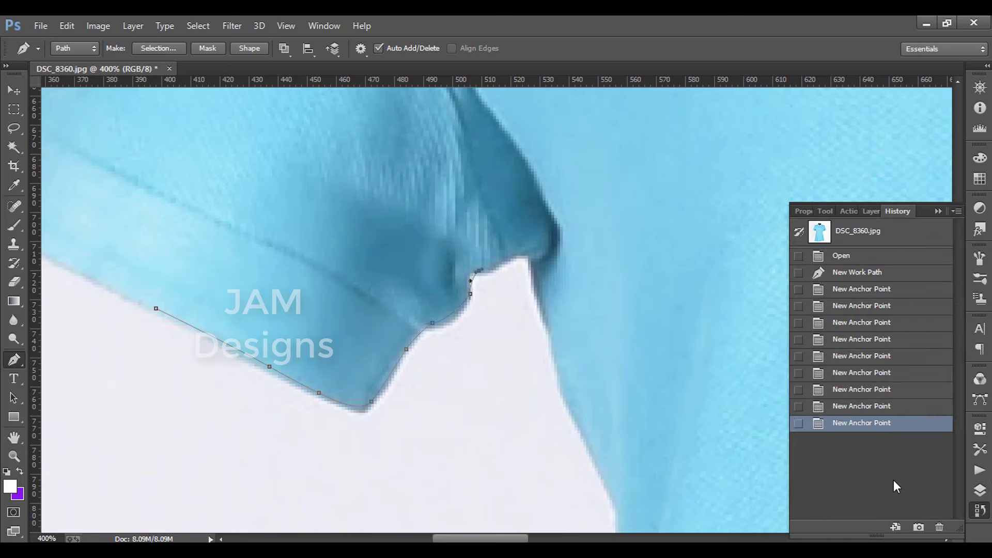
{"action": "left_click", "coordinate": [871, 407]}
Continue the path from the underarm top with anchors down the shirt's left side.
{"action": "left_click", "coordinate": [980, 511]}
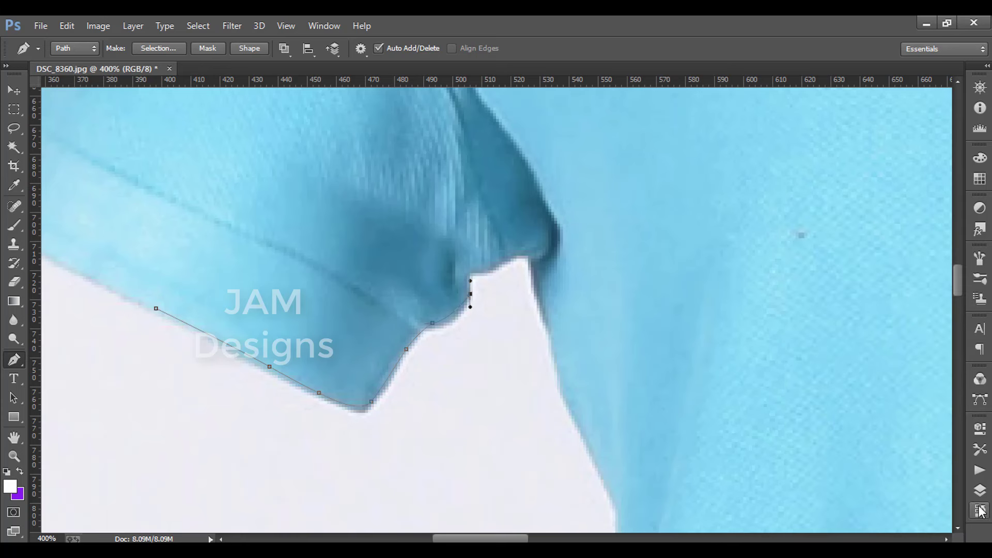
{"action": "left_click_drag", "start_coordinate": [473, 271], "coordinate": [521, 253]}
{"action": "left_click", "coordinate": [534, 265]}
{"action": "left_click", "coordinate": [546, 324]}
{"action": "left_click", "coordinate": [558, 364]}
{"action": "left_click", "coordinate": [569, 404]}
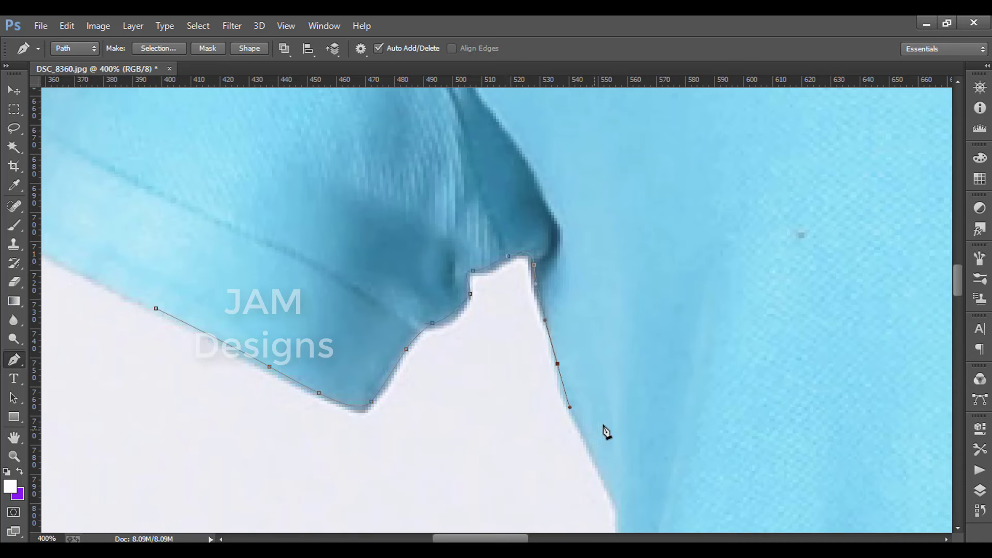
Add more anchors further down the left side edge, undoing one misplaced anchor.
{"action": "mouse_move", "coordinate": [607, 434]}
{"action": "left_mouse_down"}
{"action": "mouse_move", "coordinate": [559, 242]}
{"action": "mouse_move", "coordinate": [565, 300]}
{"action": "left_mouse_up"}
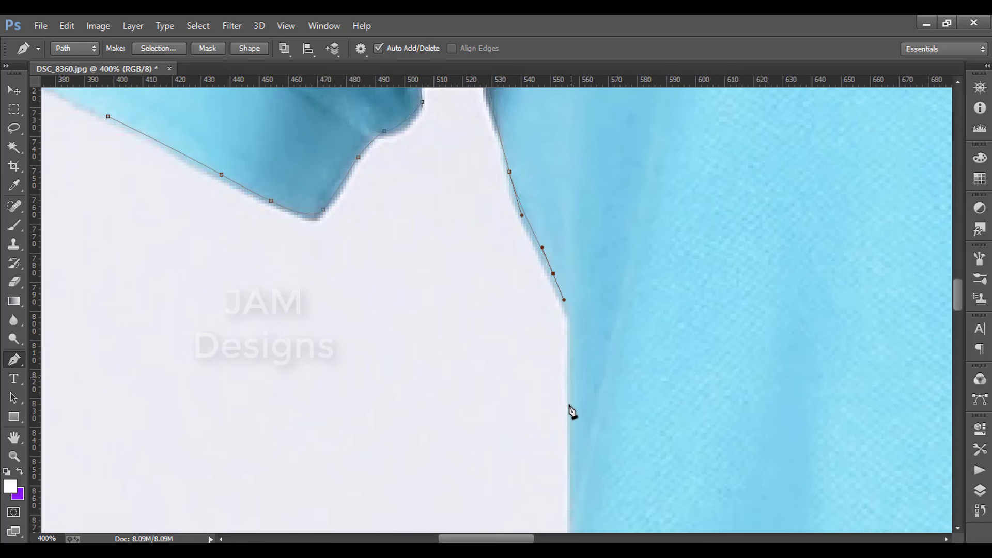
{"action": "left_click", "coordinate": [569, 383]}
{"action": "left_click", "coordinate": [569, 432]}
{"action": "left_click_drag", "start_coordinate": [590, 359], "coordinate": [593, 235]}
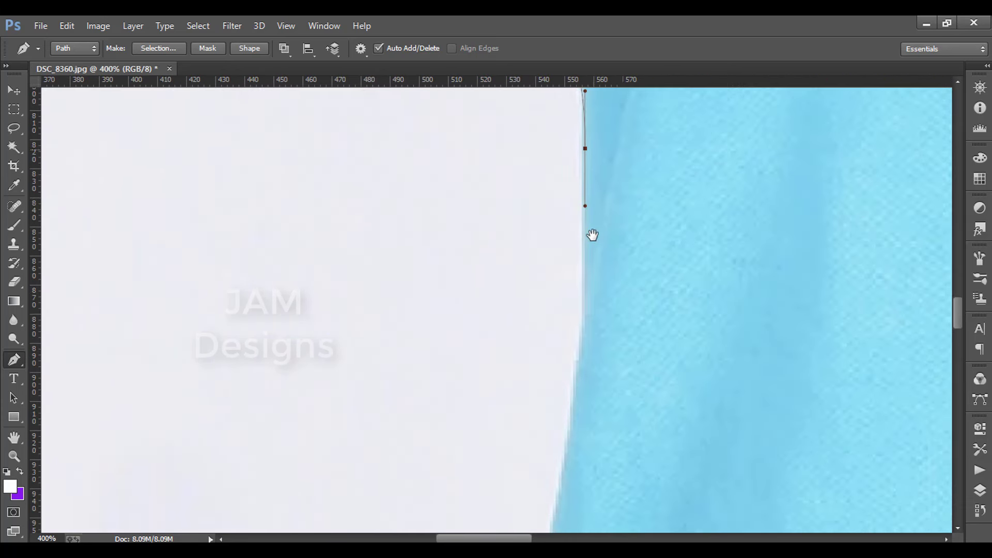
{"action": "left_click", "coordinate": [591, 271]}
{"action": "left_click", "coordinate": [582, 343]}
{"action": "left_click", "coordinate": [572, 415]}
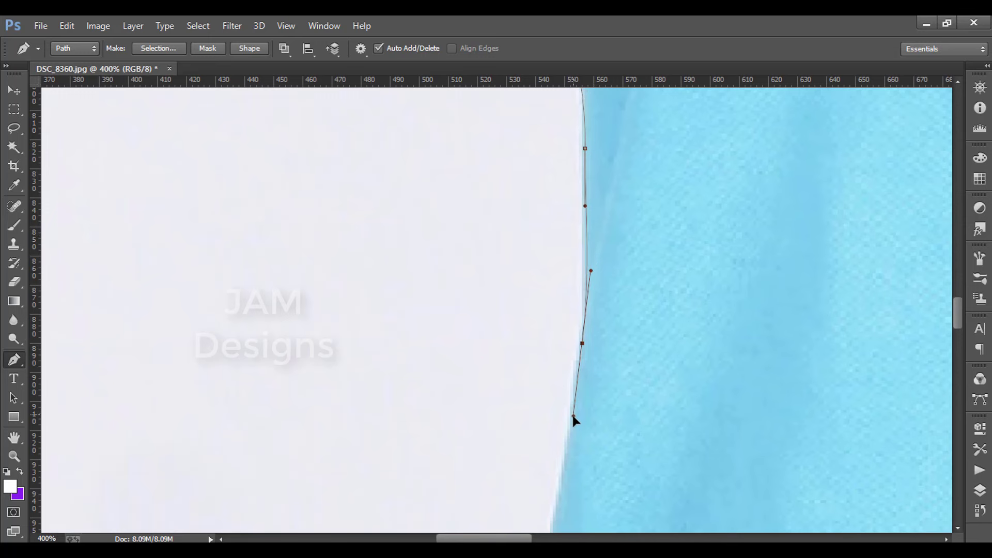
{"action": "key", "text": "ctrl+z"}
Place further anchors along the next stretch of the left edge.
{"action": "left_click_drag", "start_coordinate": [583, 365], "coordinate": [610, 228]}
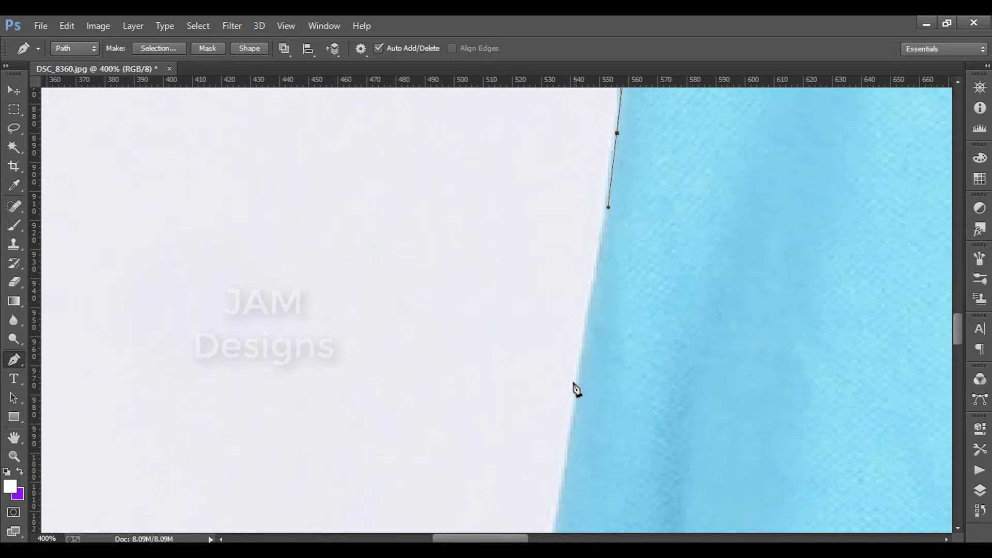
{"action": "left_click", "coordinate": [575, 412]}
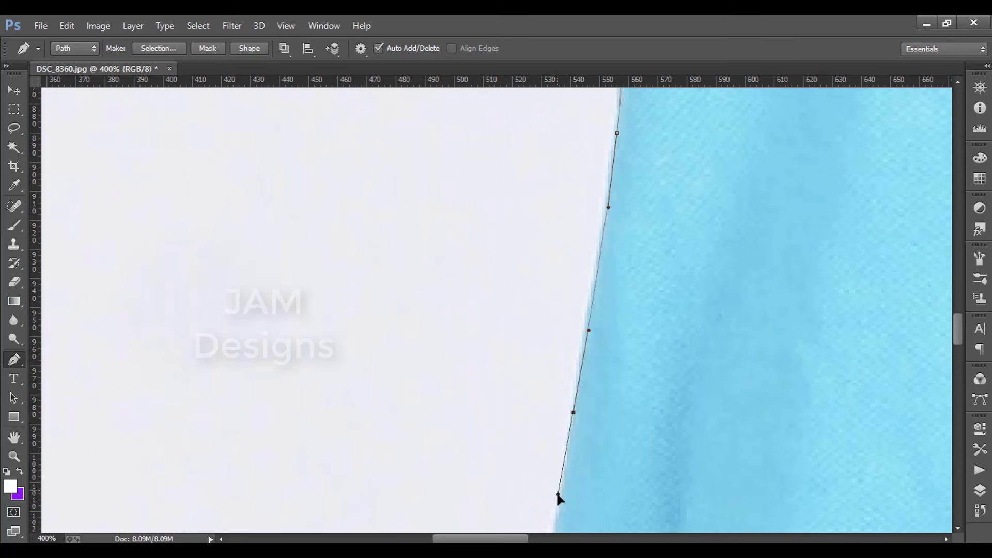
{"action": "left_click", "coordinate": [562, 497]}
{"action": "left_click_drag", "start_coordinate": [579, 474], "coordinate": [593, 221]}
{"action": "left_click", "coordinate": [564, 333]}
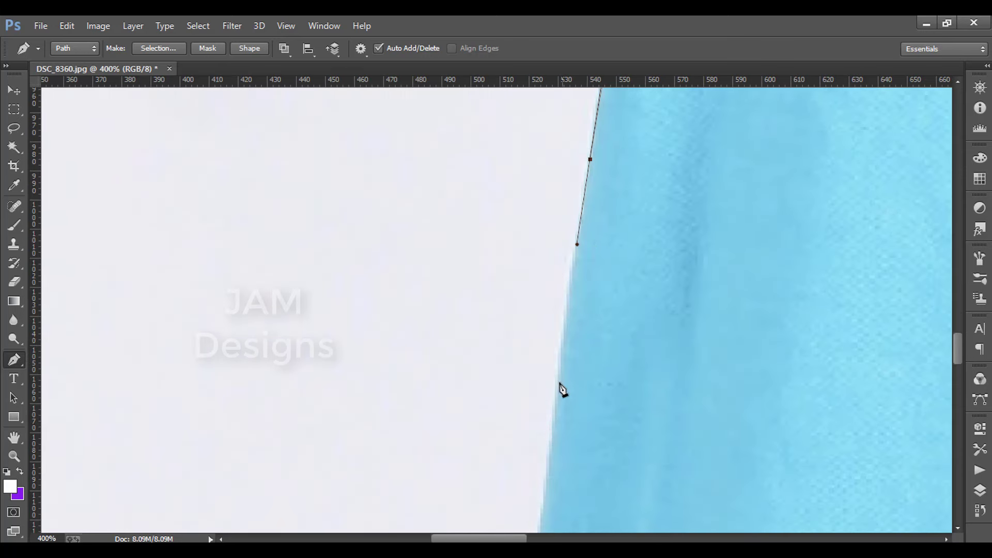
{"action": "left_click", "coordinate": [558, 407]}
{"action": "left_click", "coordinate": [553, 481]}
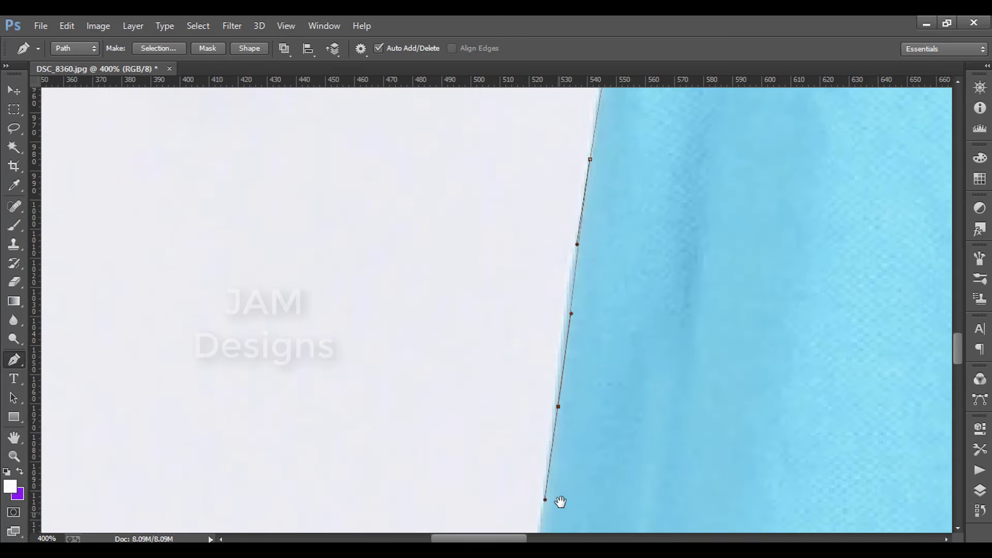
Keep adding anchors down the shirt's left edge toward the bottom.
{"action": "left_click_drag", "start_coordinate": [561, 503], "coordinate": [581, 224]}
{"action": "left_click", "coordinate": [566, 225]}
{"action": "left_click", "coordinate": [560, 309]}
{"action": "left_click", "coordinate": [549, 360]}
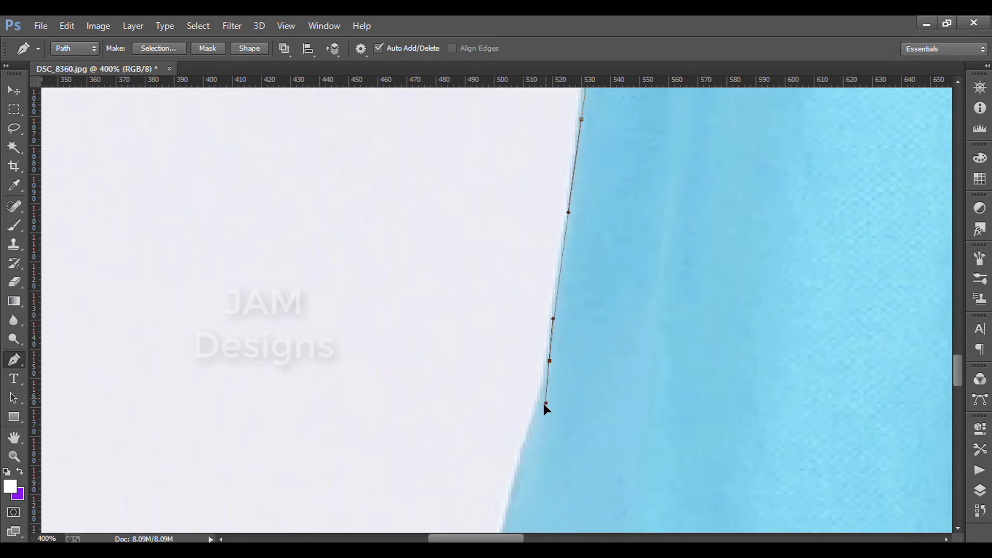
{"action": "left_click", "coordinate": [540, 413]}
{"action": "left_click_drag", "start_coordinate": [530, 447], "coordinate": [562, 236]}
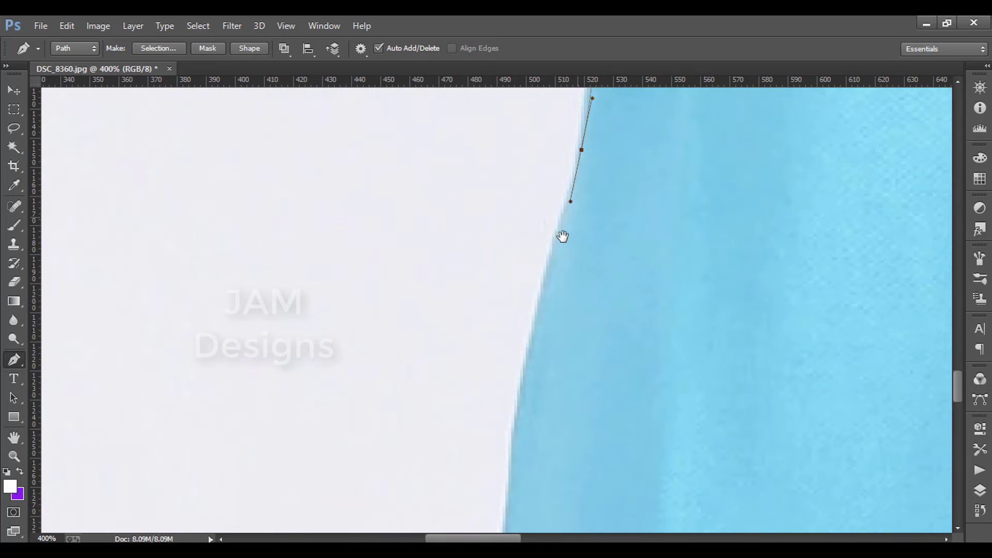
{"action": "left_click", "coordinate": [536, 339]}
{"action": "left_click", "coordinate": [518, 390]}
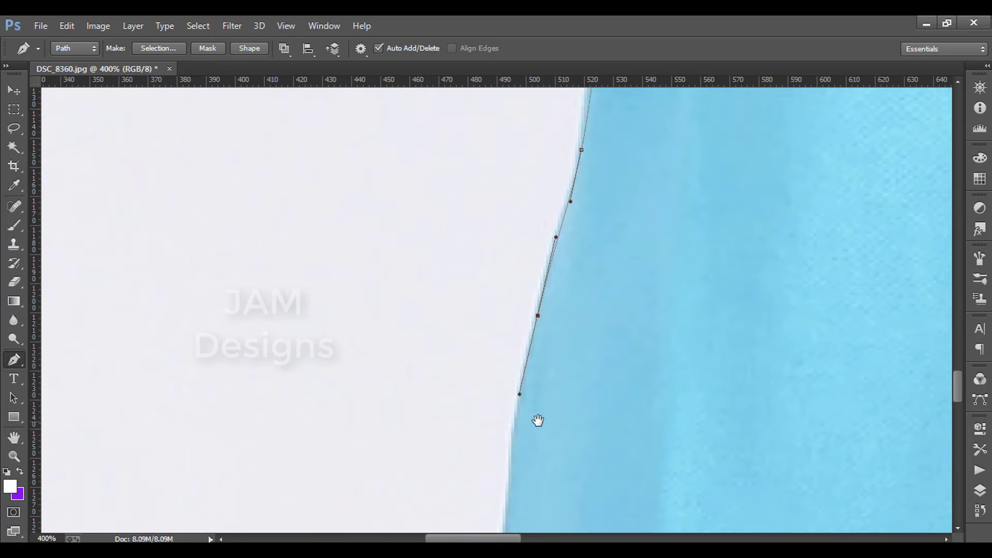
{"action": "left_click_drag", "start_coordinate": [536, 418], "coordinate": [582, 190]}
Place curved anchors down the lower left edge, undoing two misplaced anchors.
{"action": "mouse_move", "coordinate": [558, 249]}
{"action": "left_mouse_down"}
{"action": "mouse_move", "coordinate": [552, 316]}
{"action": "mouse_move", "coordinate": [572, 150]}
{"action": "mouse_move", "coordinate": [568, 210]}
{"action": "left_mouse_up"}
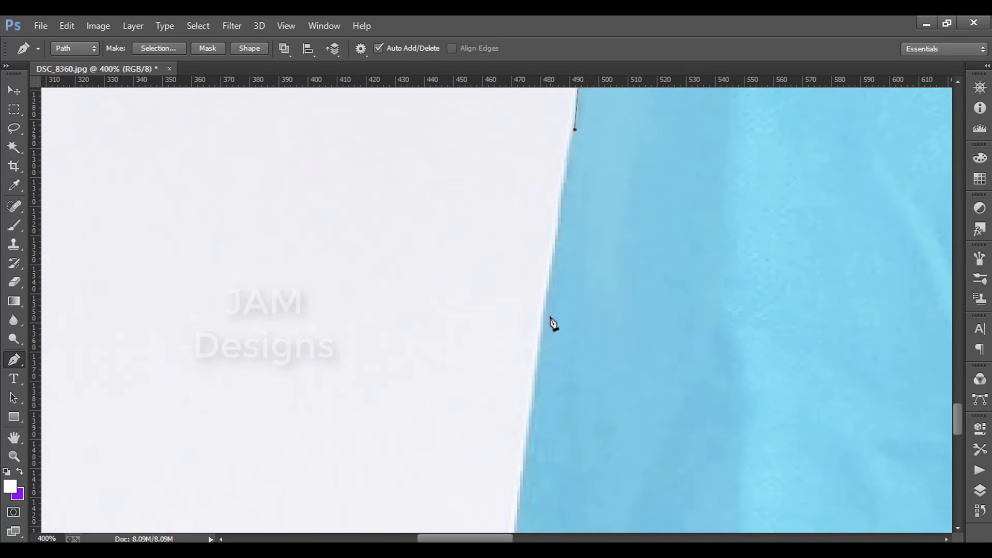
{"action": "mouse_move", "coordinate": [544, 325]}
{"action": "left_mouse_down"}
{"action": "mouse_move", "coordinate": [523, 468]}
{"action": "mouse_move", "coordinate": [550, 198]}
{"action": "left_mouse_up"}
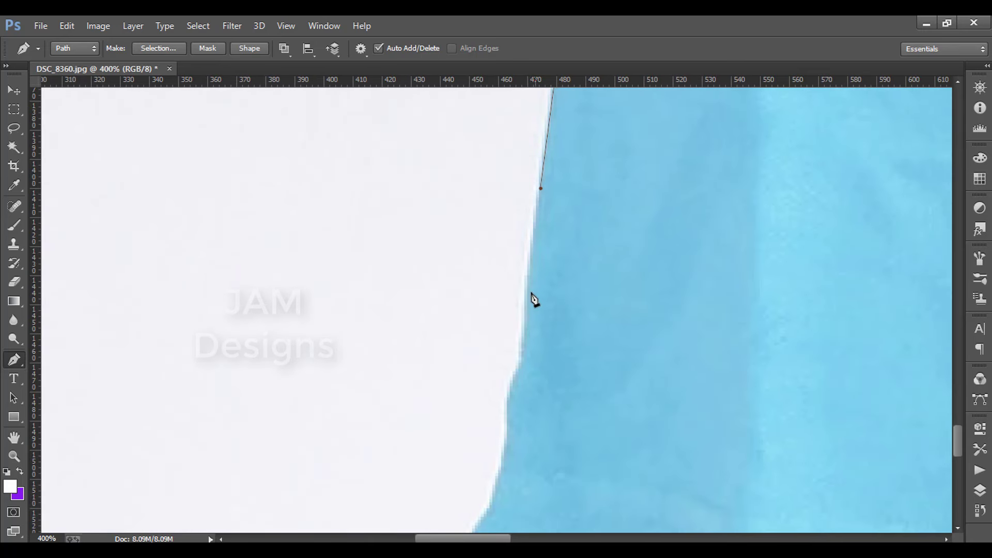
{"action": "left_click", "coordinate": [528, 316]}
{"action": "left_click", "coordinate": [523, 357]}
{"action": "left_click_drag", "start_coordinate": [510, 415], "coordinate": [510, 422]}
{"action": "key", "text": "ctrl+z"}
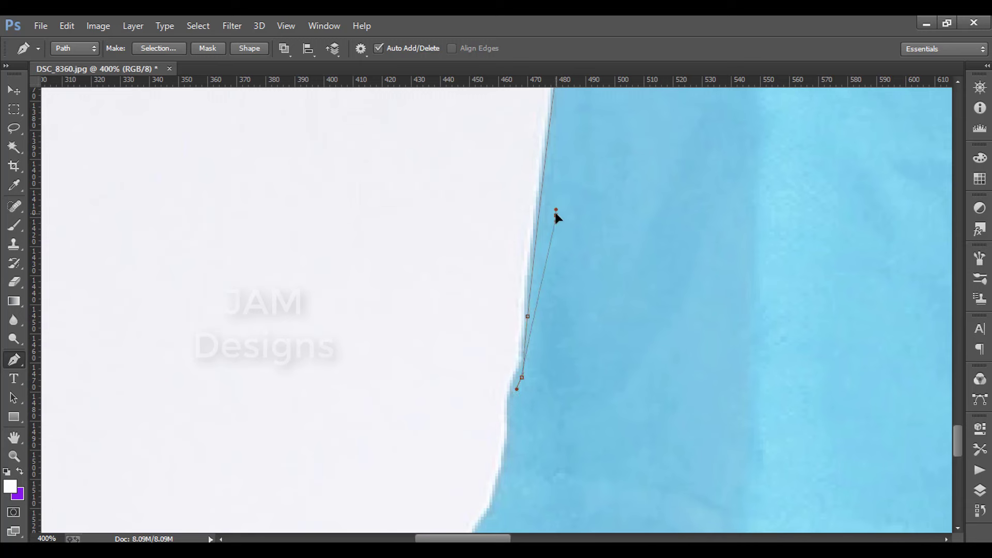
{"action": "left_click_drag", "start_coordinate": [556, 215], "coordinate": [560, 220]}
{"action": "key", "text": "ctrl+z"}
{"action": "left_click_drag", "start_coordinate": [541, 422], "coordinate": [587, 222]}
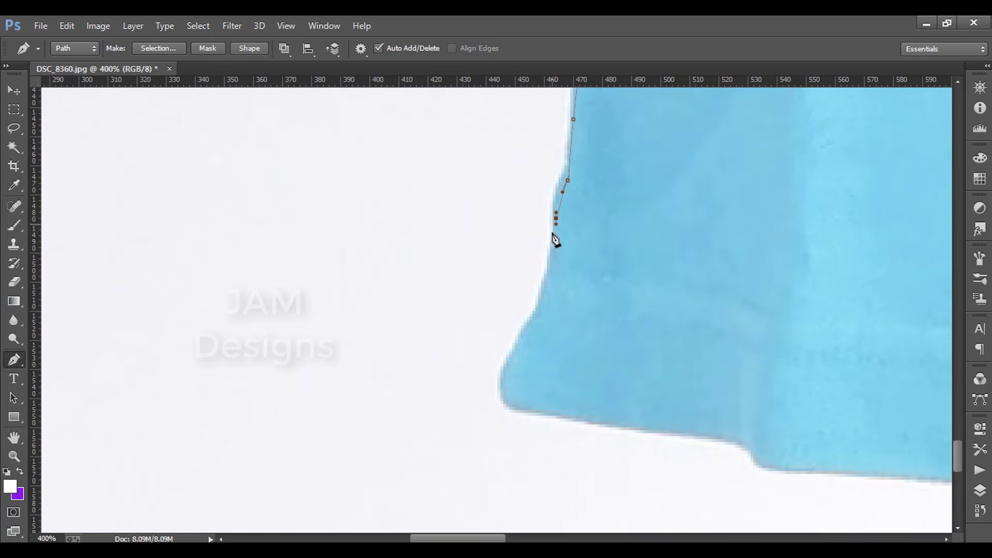
Round the bottom-left corner onto the hem, removing a stray anchor via History.
{"action": "left_click_drag", "start_coordinate": [530, 323], "coordinate": [516, 349]}
{"action": "left_click", "coordinate": [504, 393]}
{"action": "left_click", "coordinate": [980, 511]}
{"action": "left_click", "coordinate": [852, 492]}
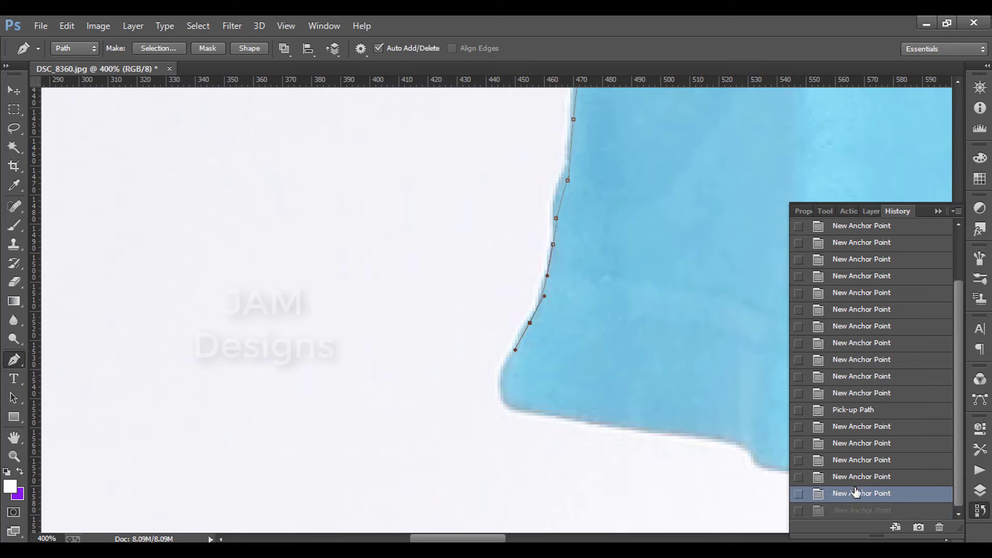
{"action": "left_click", "coordinate": [983, 512]}
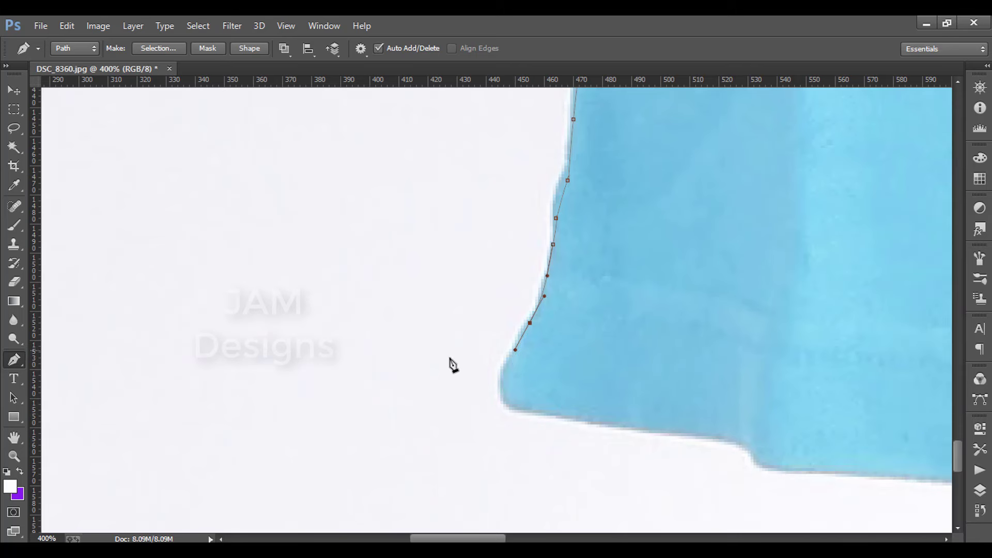
{"action": "left_click_drag", "start_coordinate": [504, 387], "coordinate": [510, 407]}
{"action": "mouse_move", "coordinate": [588, 419]}
{"action": "left_mouse_down"}
{"action": "mouse_move", "coordinate": [664, 429]}
{"action": "mouse_move", "coordinate": [398, 291]}
{"action": "left_mouse_up"}
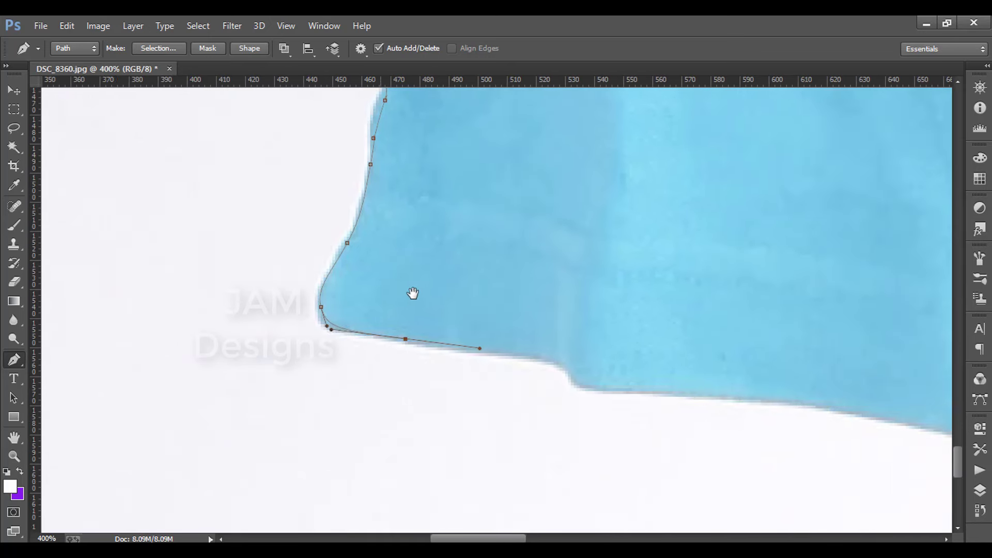
Place smooth anchors around the corner and along the first part of the hem.
{"action": "left_click_drag", "start_coordinate": [462, 331], "coordinate": [471, 345]}
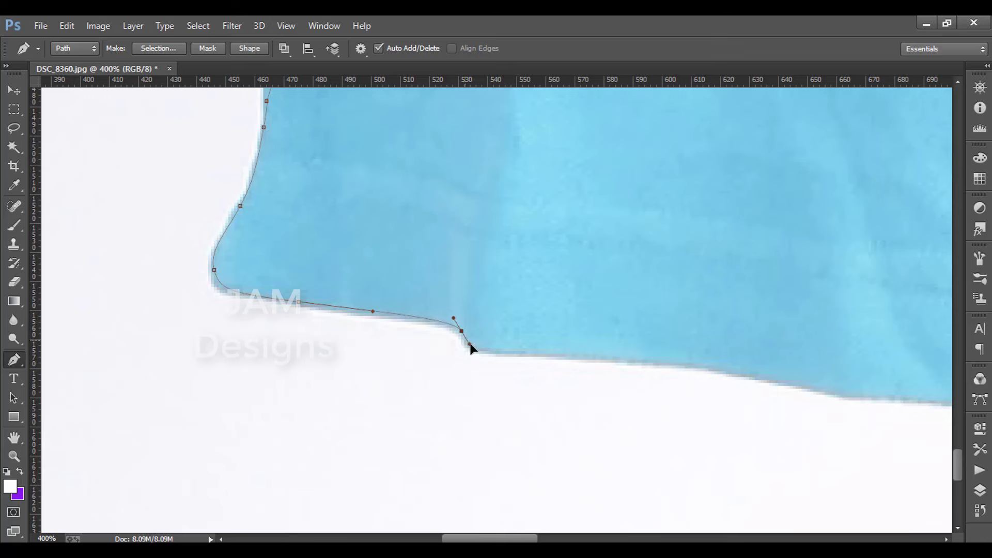
{"action": "mouse_move", "coordinate": [555, 355]}
{"action": "left_mouse_down"}
{"action": "mouse_move", "coordinate": [624, 357]}
{"action": "mouse_move", "coordinate": [393, 284]}
{"action": "left_mouse_up"}
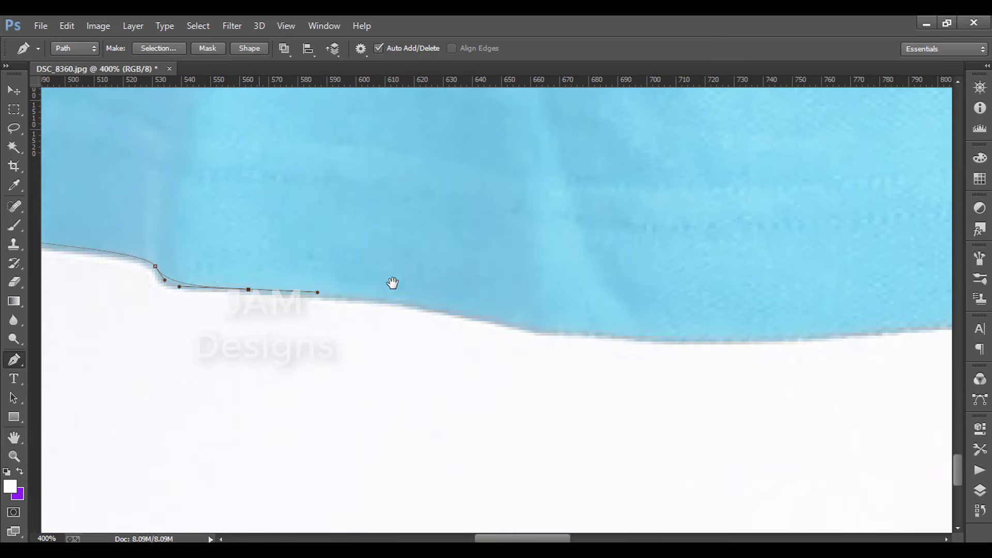
{"action": "left_click_drag", "start_coordinate": [470, 312], "coordinate": [526, 327]}
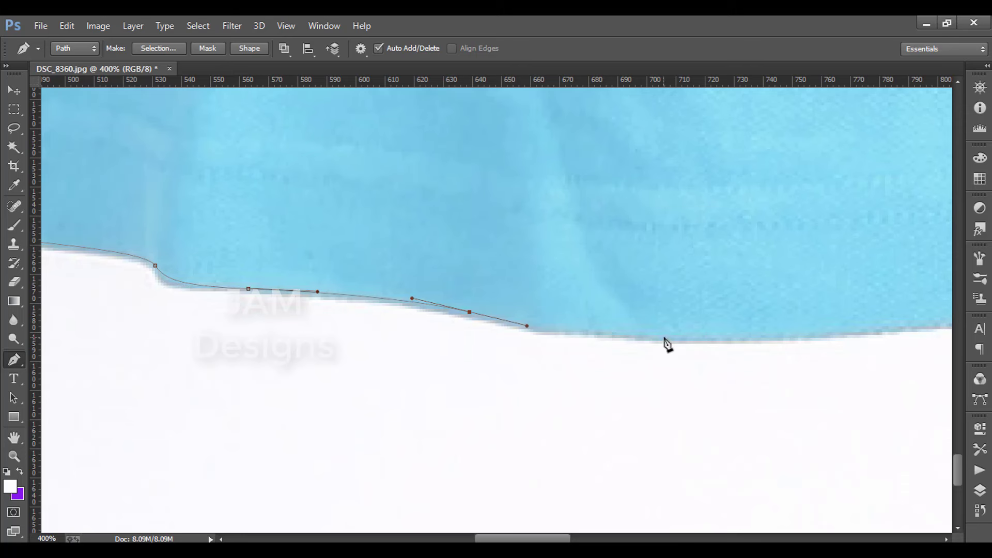
{"action": "left_click_drag", "start_coordinate": [717, 339], "coordinate": [732, 338]}
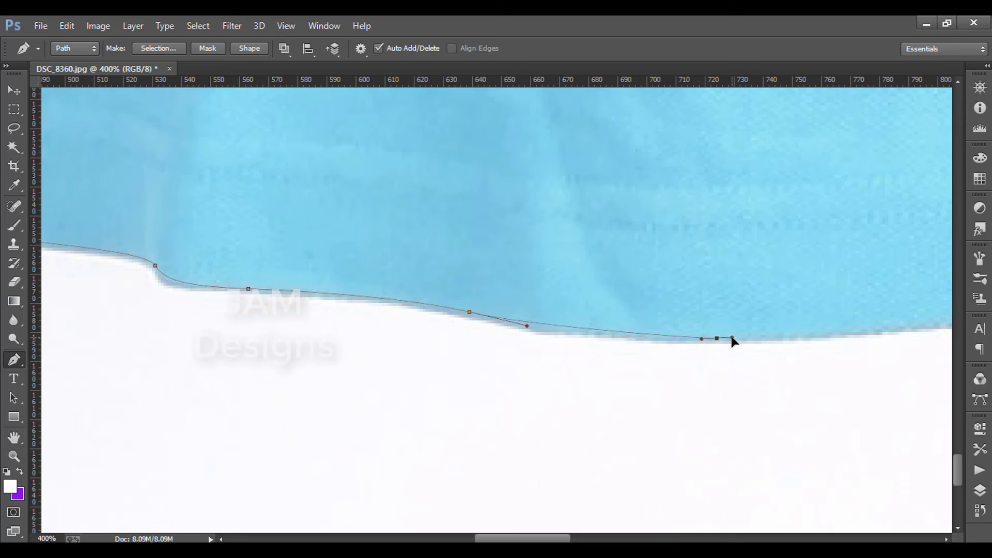
{"action": "left_click_drag", "start_coordinate": [565, 305], "coordinate": [331, 308]}
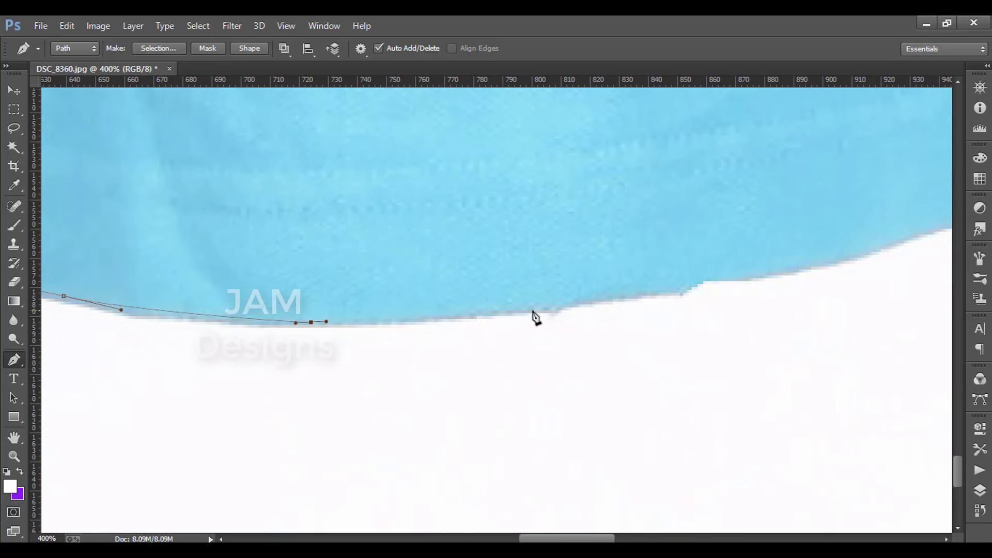
{"action": "left_click_drag", "start_coordinate": [547, 309], "coordinate": [695, 279]}
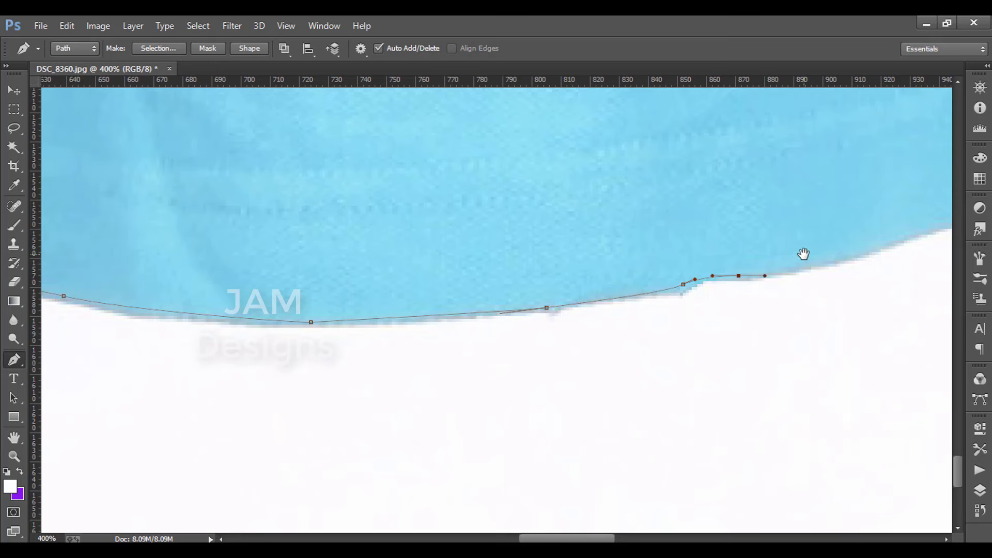
Continue curved anchors along the rising hem up to the right side vent.
{"action": "left_click_drag", "start_coordinate": [802, 254], "coordinate": [377, 344]}
{"action": "left_click", "coordinate": [459, 334]}
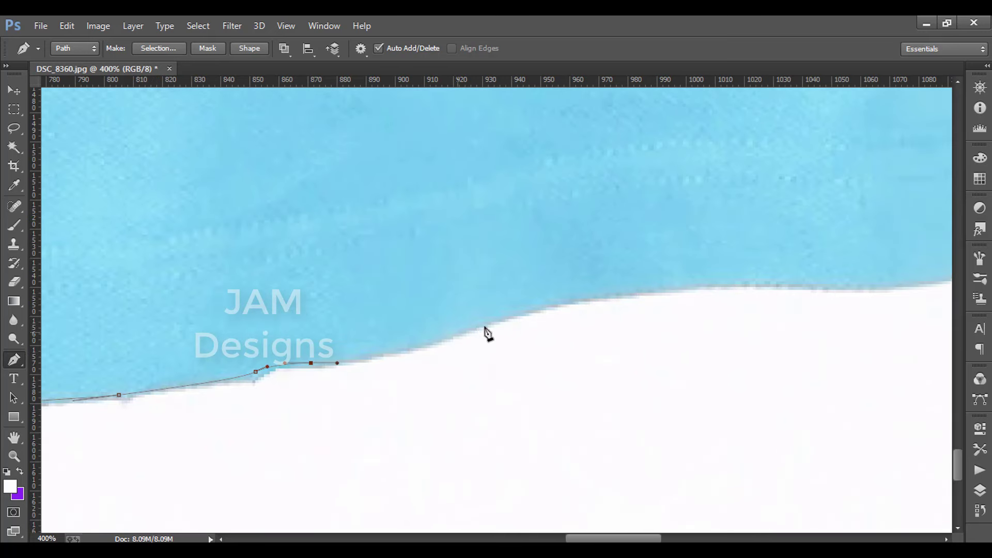
{"action": "left_click", "coordinate": [510, 316]}
{"action": "left_click_drag", "start_coordinate": [649, 293], "coordinate": [716, 291]}
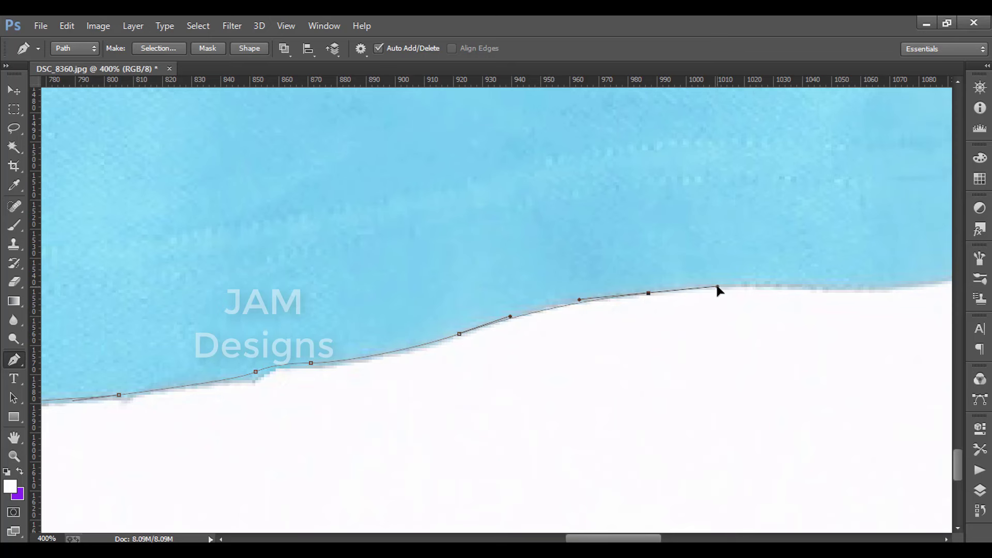
{"action": "mouse_move", "coordinate": [738, 285]}
{"action": "left_mouse_down"}
{"action": "mouse_move", "coordinate": [503, 293]}
{"action": "mouse_move", "coordinate": [603, 298]}
{"action": "left_mouse_up"}
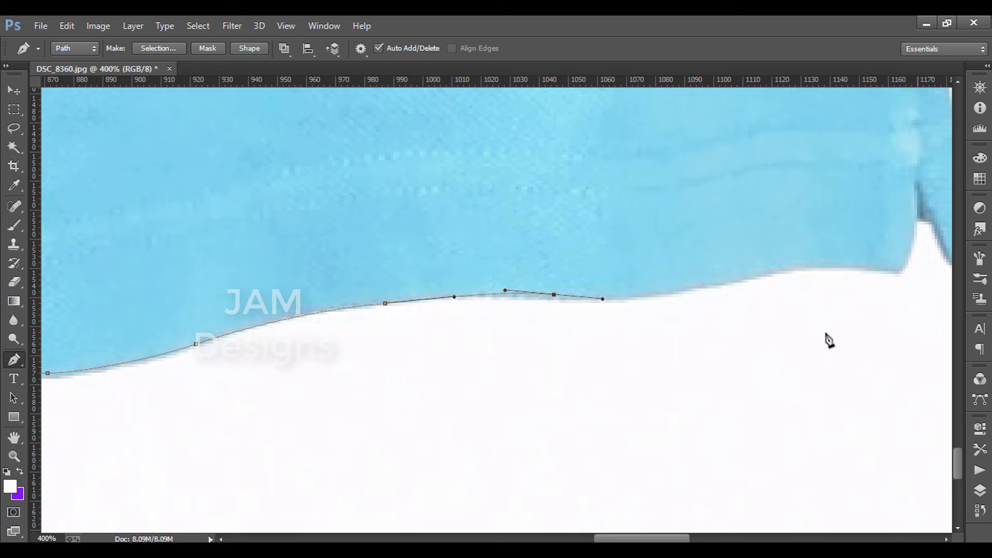
{"action": "mouse_move", "coordinate": [705, 283]}
{"action": "left_mouse_down"}
{"action": "mouse_move", "coordinate": [755, 275]}
{"action": "mouse_move", "coordinate": [420, 302]}
{"action": "left_mouse_up"}
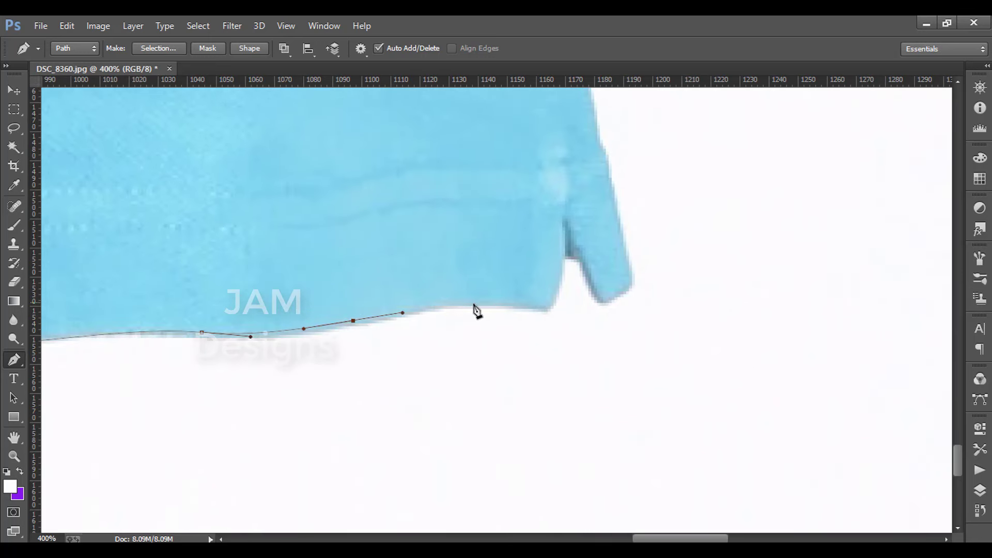
{"action": "mouse_move", "coordinate": [510, 303]}
{"action": "left_mouse_down"}
{"action": "mouse_move", "coordinate": [539, 309]}
{"action": "mouse_move", "coordinate": [564, 261]}
{"action": "left_mouse_up"}
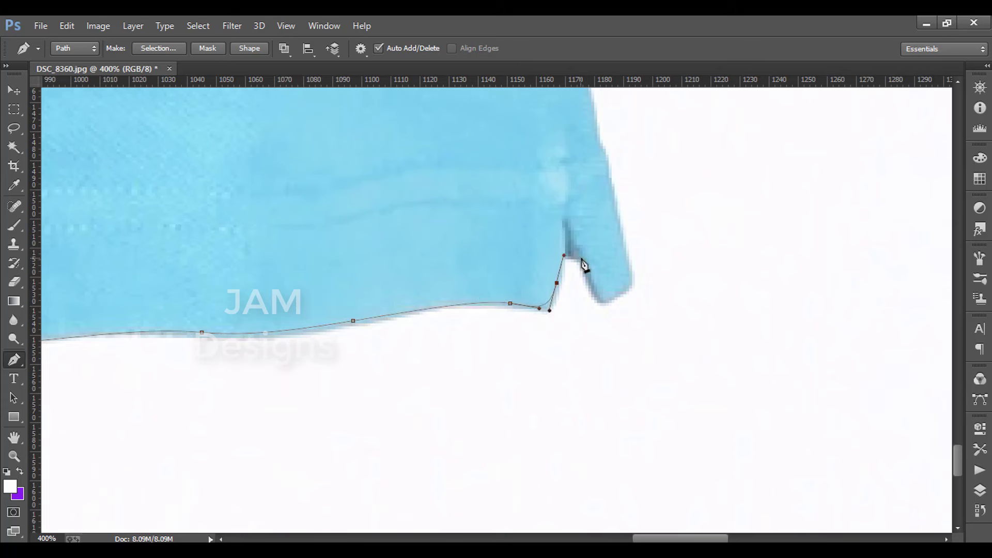
Add a corner anchor at the side vent and curve the path up the right side.
{"action": "left_click", "coordinate": [587, 282]}
{"action": "left_click_drag", "start_coordinate": [609, 295], "coordinate": [626, 288]}
{"action": "left_click_drag", "start_coordinate": [614, 223], "coordinate": [620, 406]}
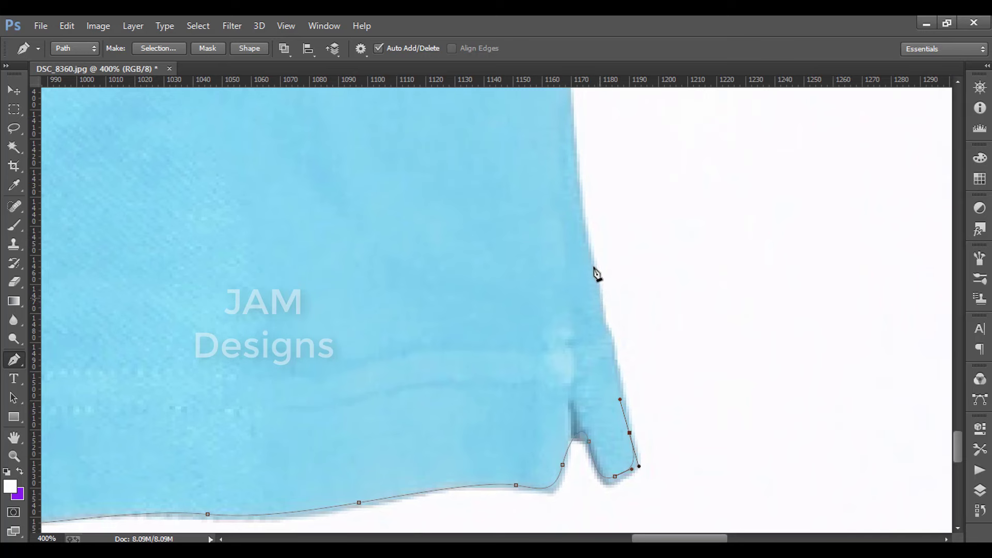
{"action": "left_click_drag", "start_coordinate": [601, 299], "coordinate": [591, 246]}
{"action": "left_click_drag", "start_coordinate": [579, 179], "coordinate": [605, 386]}
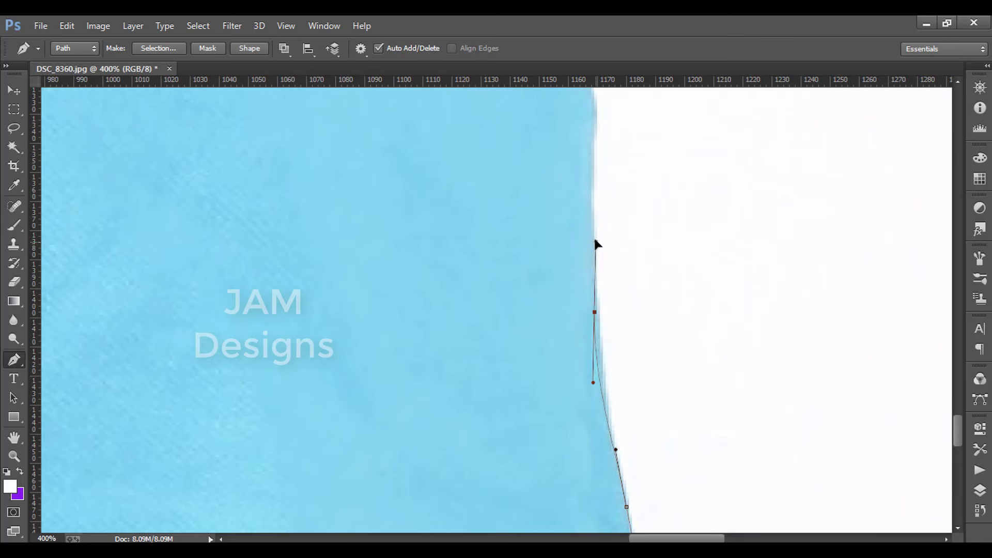
Add anchors up the right edge, re-placing a misplaced anchor twice.
{"action": "left_click_drag", "start_coordinate": [618, 226], "coordinate": [623, 253]}
{"action": "key", "text": "ctrl+z"}
{"action": "left_click", "coordinate": [621, 251]}
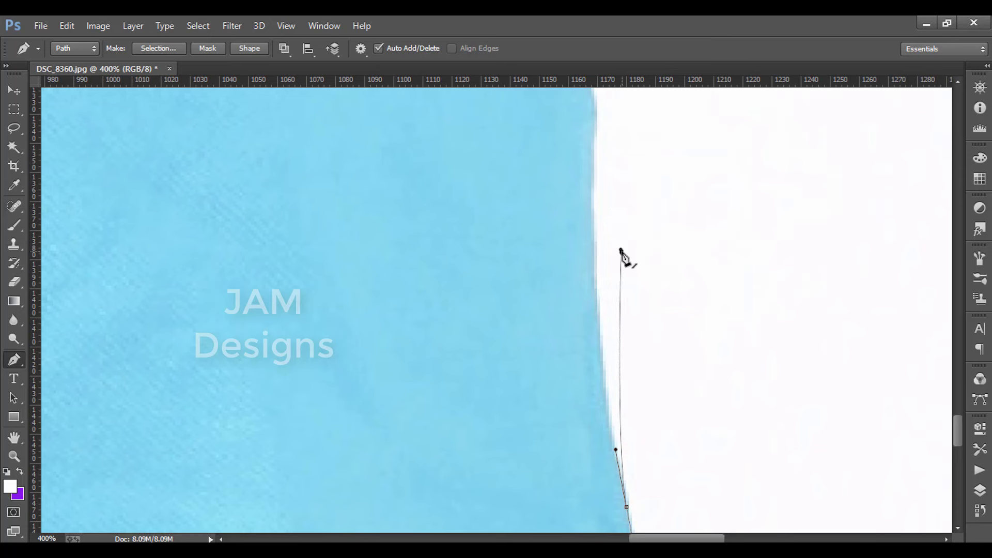
{"action": "key", "text": "ctrl+z"}
{"action": "left_click", "coordinate": [595, 312]}
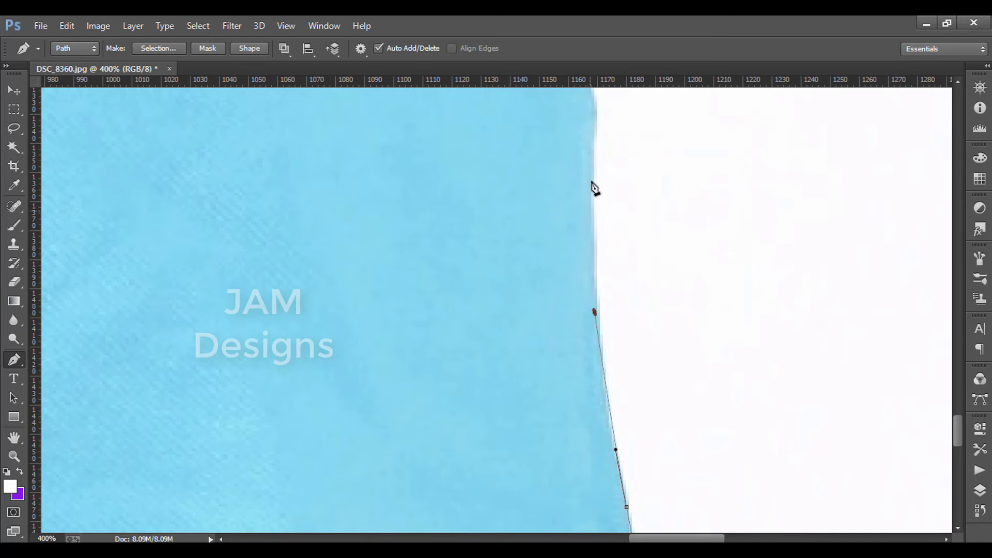
{"action": "left_click", "coordinate": [594, 266]}
{"action": "left_click", "coordinate": [592, 210]}
{"action": "left_click", "coordinate": [591, 153]}
Continue placing anchors up the next stretch of the right edge.
{"action": "left_click_drag", "start_coordinate": [622, 190], "coordinate": [709, 332]}
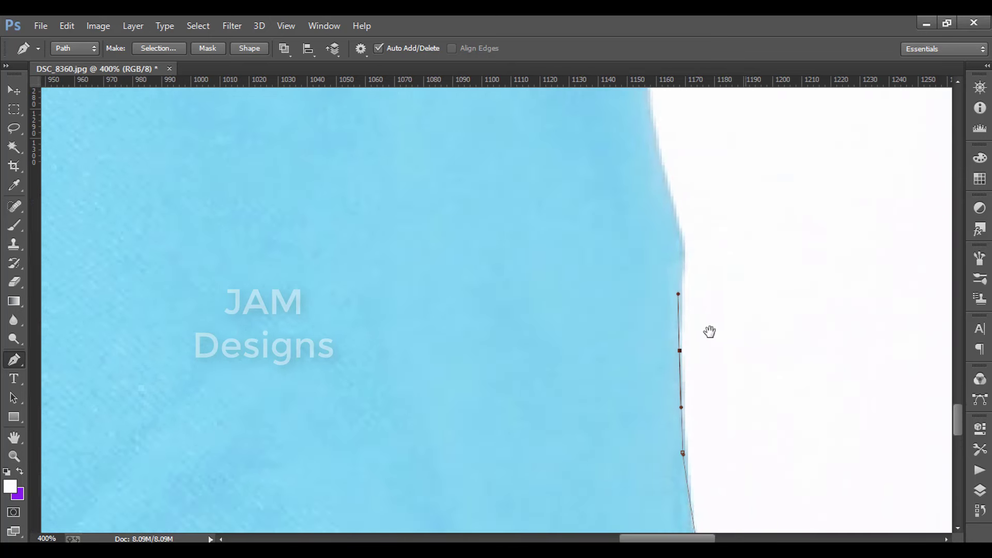
{"action": "left_click", "coordinate": [693, 334]}
{"action": "left_click", "coordinate": [682, 284]}
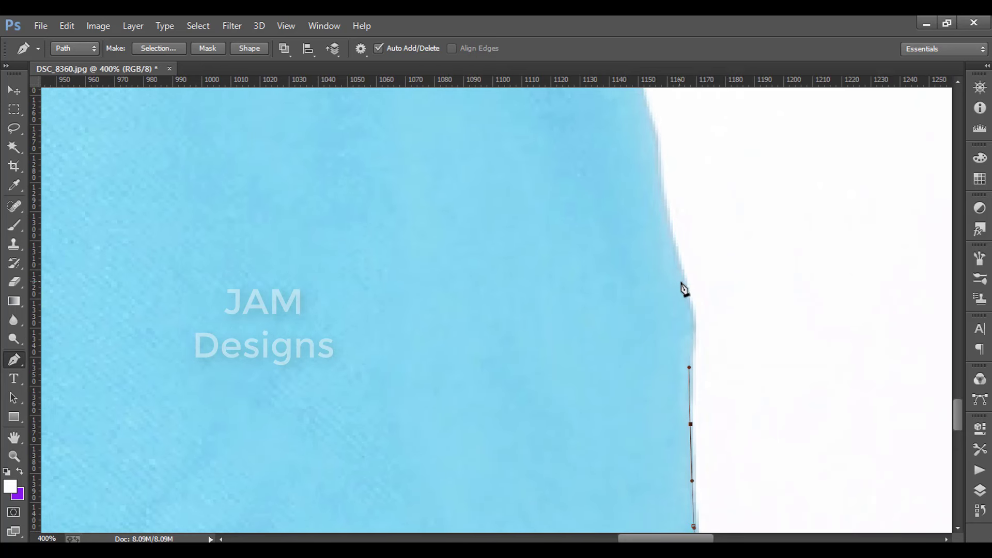
{"action": "left_click", "coordinate": [671, 227]}
{"action": "left_click_drag", "start_coordinate": [674, 199], "coordinate": [713, 374]}
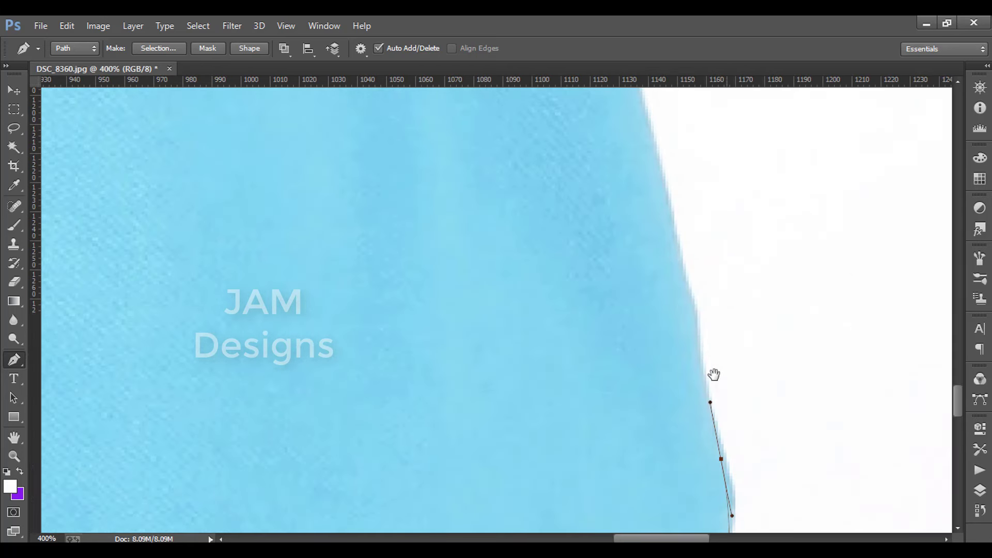
{"action": "left_click", "coordinate": [681, 256]}
{"action": "left_click", "coordinate": [662, 171]}
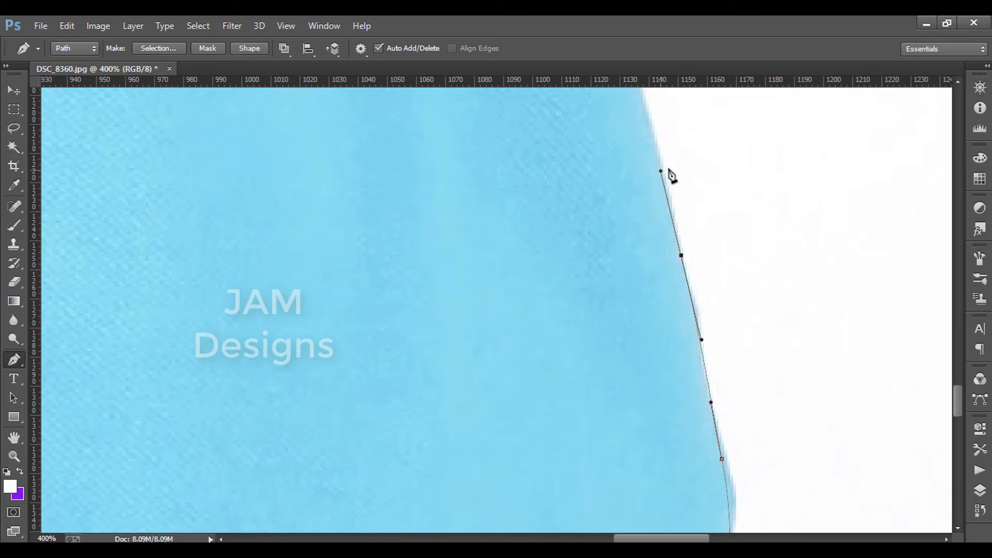
{"action": "left_click_drag", "start_coordinate": [734, 284], "coordinate": [774, 429]}
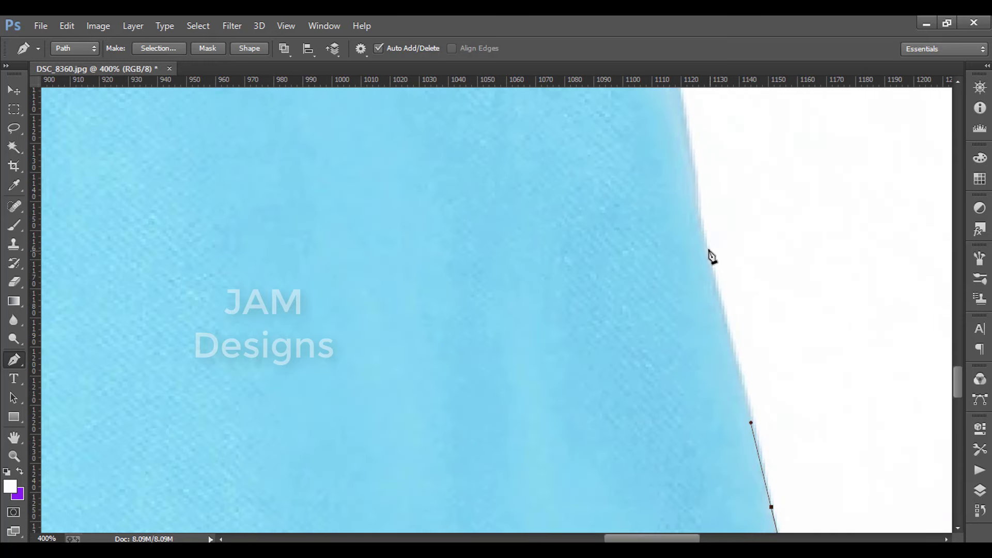
{"action": "left_click_drag", "start_coordinate": [700, 237], "coordinate": [686, 153]}
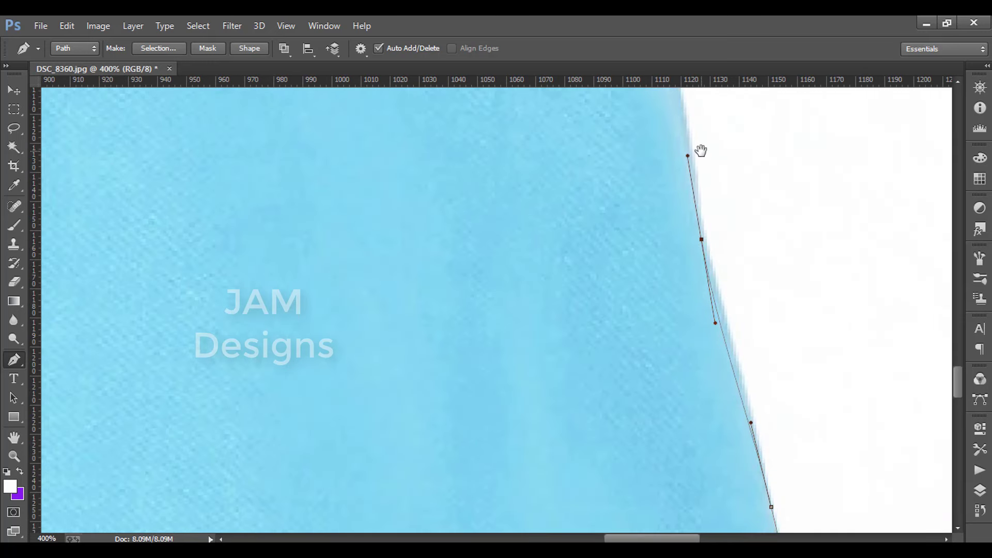
Carry the anchors up to the right underarm, ending with a curved anchor at the bend.
{"action": "left_click_drag", "start_coordinate": [703, 193], "coordinate": [724, 446]}
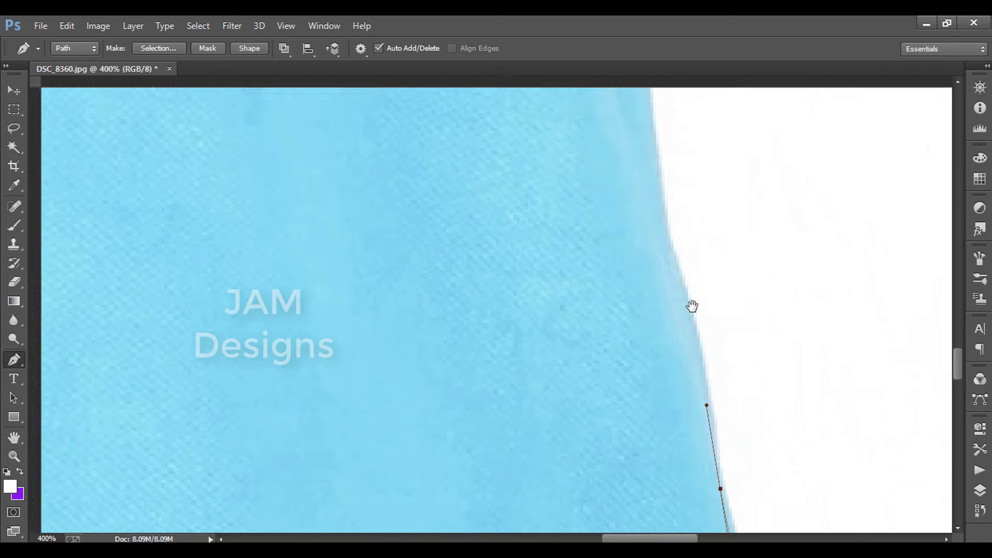
{"action": "left_click", "coordinate": [665, 215]}
{"action": "left_click_drag", "start_coordinate": [675, 200], "coordinate": [693, 372]}
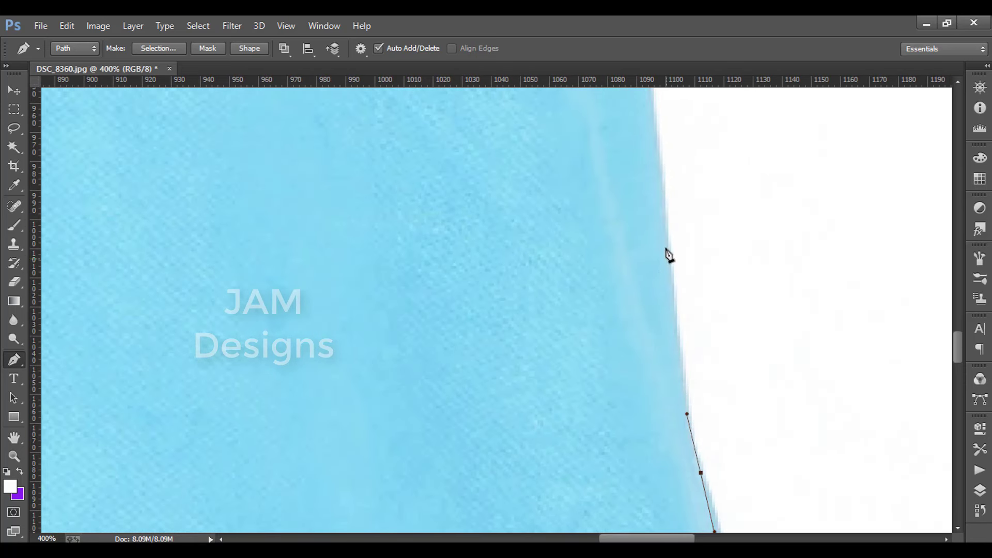
{"action": "left_click", "coordinate": [666, 222]}
{"action": "left_click", "coordinate": [656, 137]}
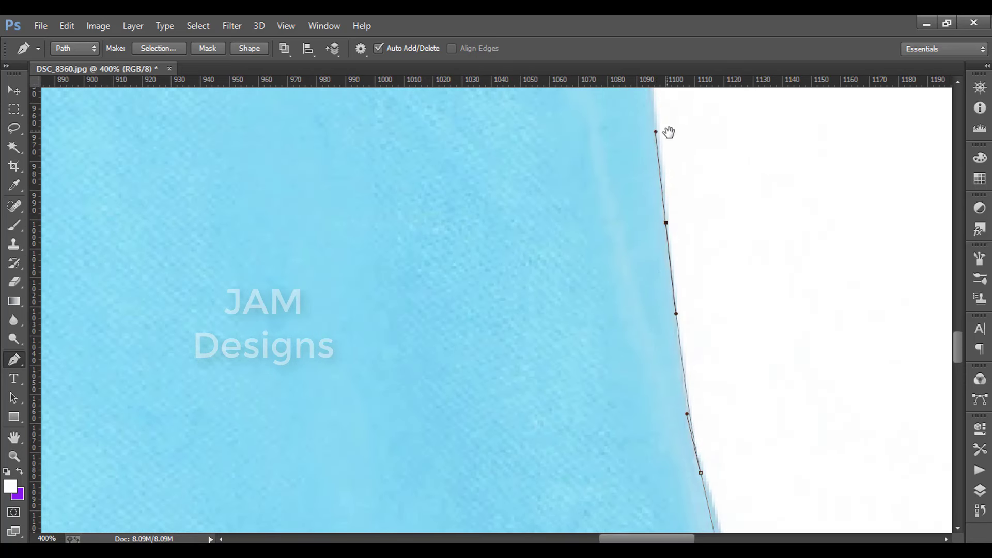
{"action": "left_click_drag", "start_coordinate": [667, 133], "coordinate": [665, 394]}
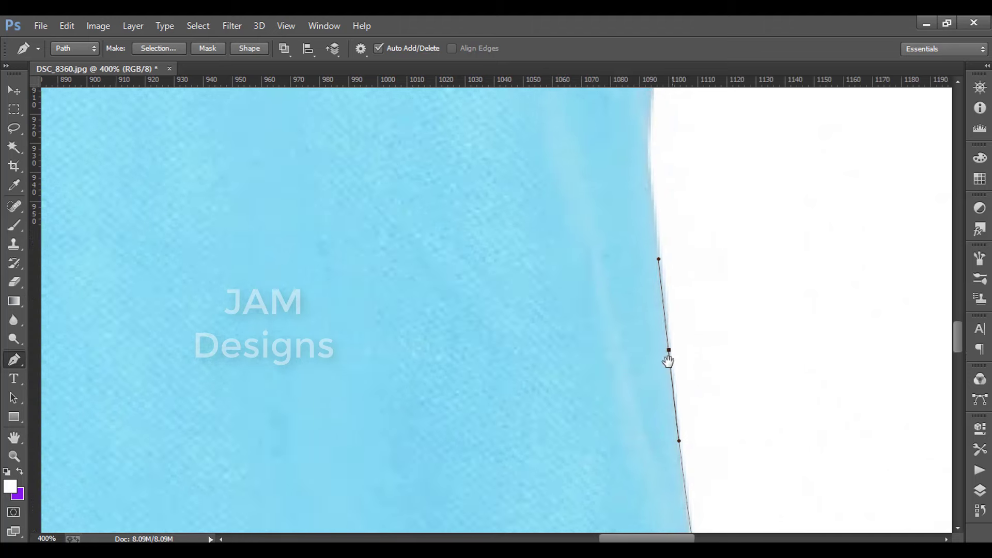
{"action": "left_click", "coordinate": [647, 275]}
{"action": "left_click", "coordinate": [651, 188]}
{"action": "mouse_move", "coordinate": [657, 192]}
{"action": "left_mouse_down"}
{"action": "mouse_move", "coordinate": [669, 294]}
{"action": "mouse_move", "coordinate": [658, 439]}
{"action": "left_mouse_up"}
{"action": "left_click_drag", "start_coordinate": [647, 298], "coordinate": [656, 258]}
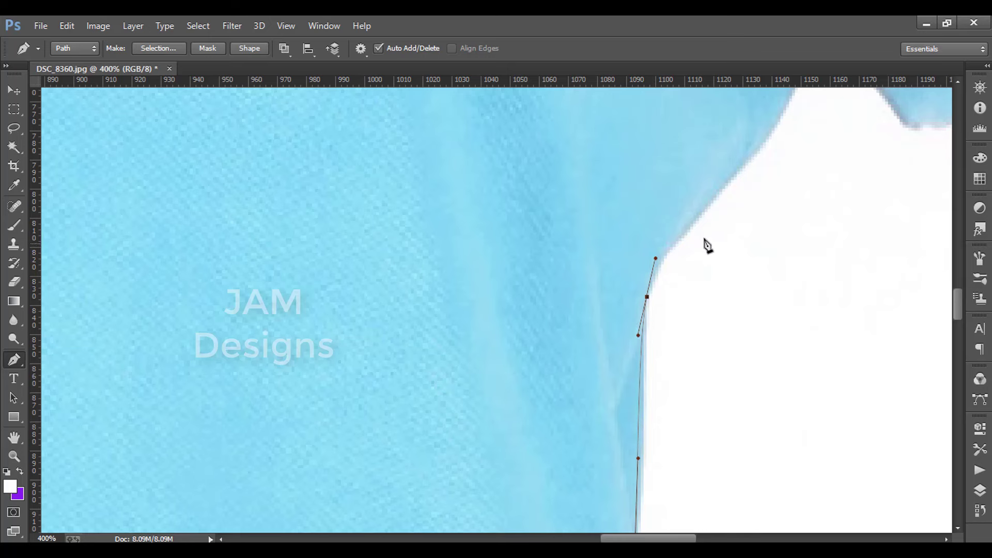
Trace the path around the underarm and along the sleeve's lower edge, undoing one misplaced anchor.
{"action": "left_click_drag", "start_coordinate": [718, 192], "coordinate": [595, 392]}
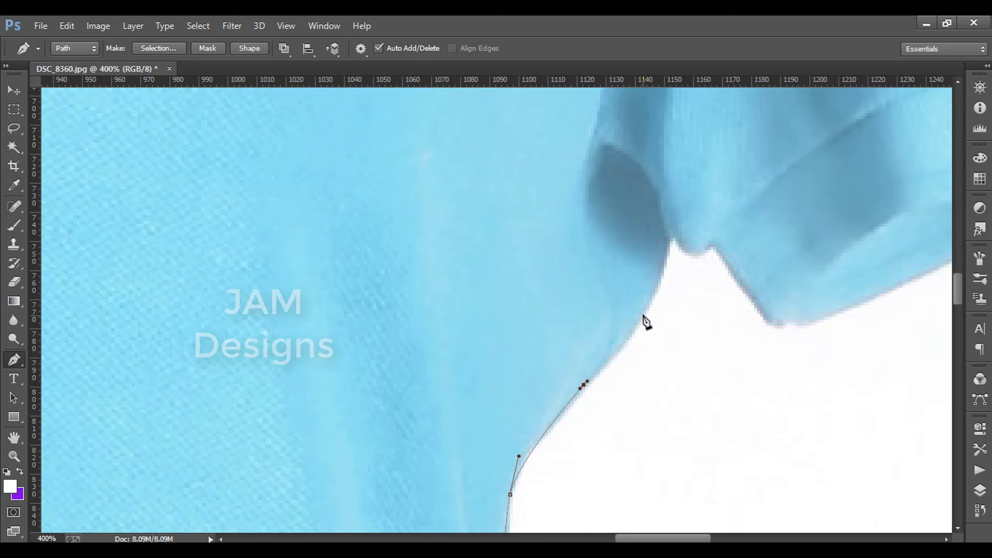
{"action": "left_click_drag", "start_coordinate": [647, 305], "coordinate": [663, 269]}
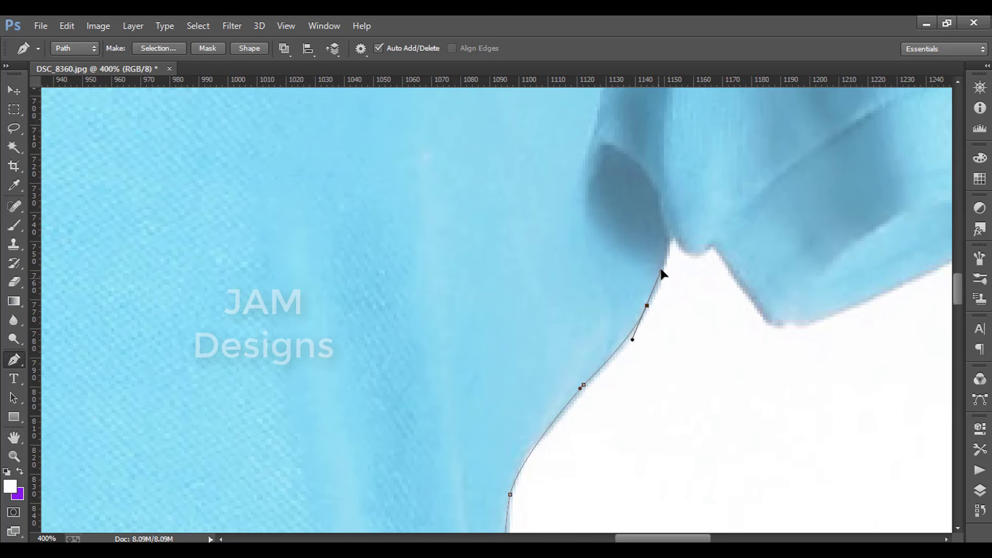
{"action": "left_click", "coordinate": [671, 236]}
{"action": "left_click", "coordinate": [699, 248]}
{"action": "left_click_drag", "start_coordinate": [728, 259], "coordinate": [745, 282]}
{"action": "left_click_drag", "start_coordinate": [675, 319], "coordinate": [504, 369]}
{"action": "mouse_move", "coordinate": [661, 356]}
{"action": "left_mouse_down"}
{"action": "mouse_move", "coordinate": [546, 364]}
{"action": "mouse_move", "coordinate": [560, 365]}
{"action": "left_mouse_up"}
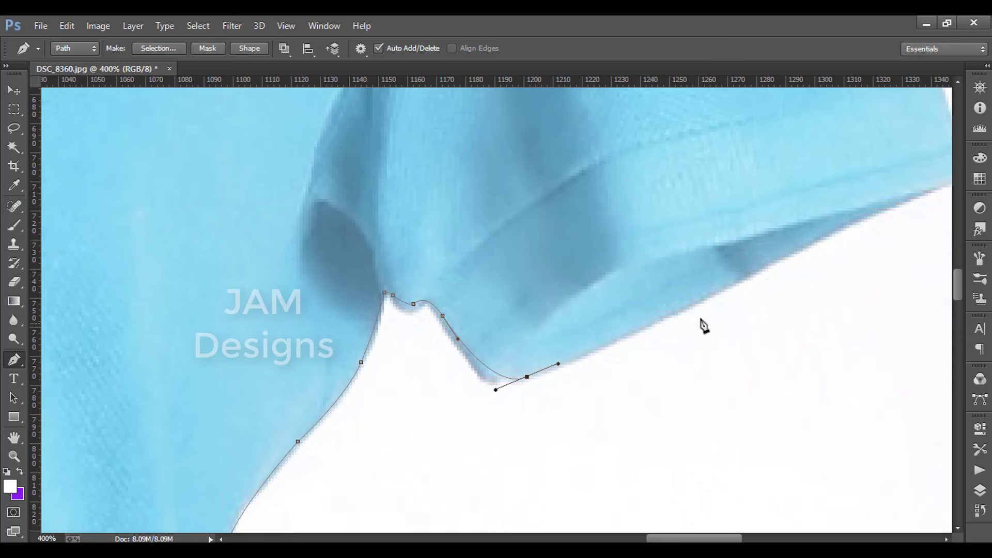
{"action": "left_click", "coordinate": [715, 293]}
{"action": "key", "text": "ctrl+z"}
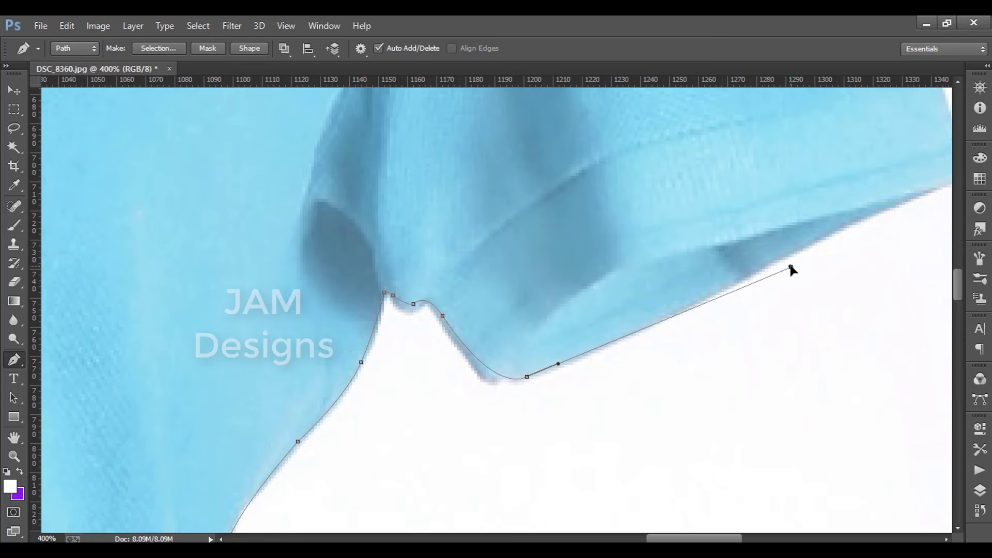
{"action": "left_click", "coordinate": [785, 255]}
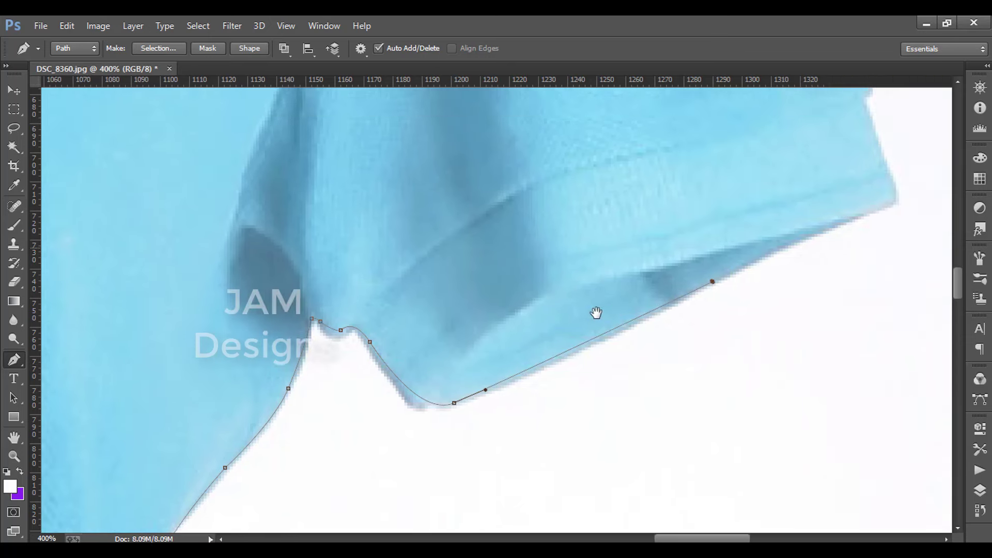
Round the sleeve cuff and place anchors climbing the sleeve's outer edge toward the shoulder.
{"action": "left_click_drag", "start_coordinate": [804, 254], "coordinate": [384, 377]}
{"action": "mouse_move", "coordinate": [481, 323]}
{"action": "left_mouse_down"}
{"action": "mouse_move", "coordinate": [527, 302]}
{"action": "mouse_move", "coordinate": [532, 246]}
{"action": "left_mouse_up"}
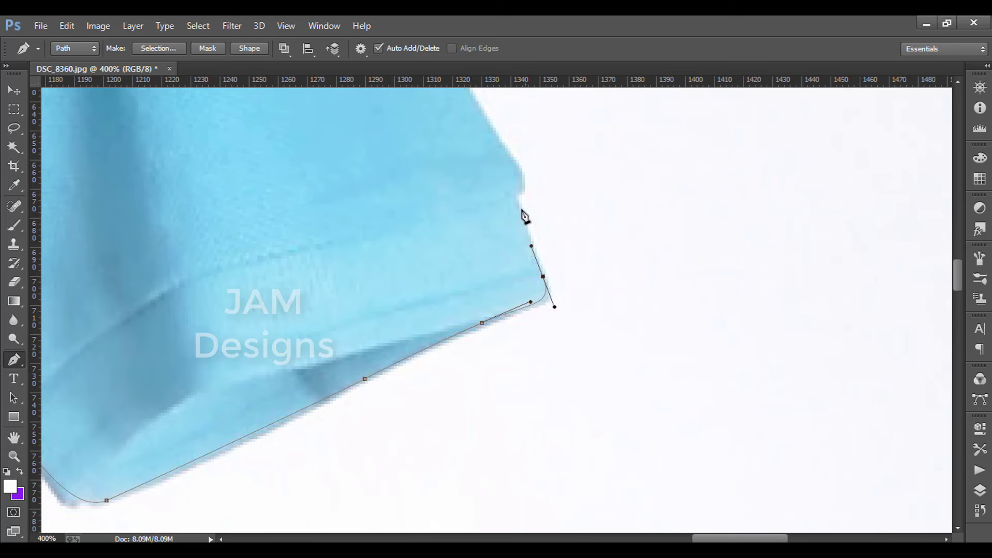
{"action": "mouse_move", "coordinate": [516, 205]}
{"action": "left_mouse_down"}
{"action": "mouse_move", "coordinate": [513, 162]}
{"action": "mouse_move", "coordinate": [584, 465]}
{"action": "left_mouse_up"}
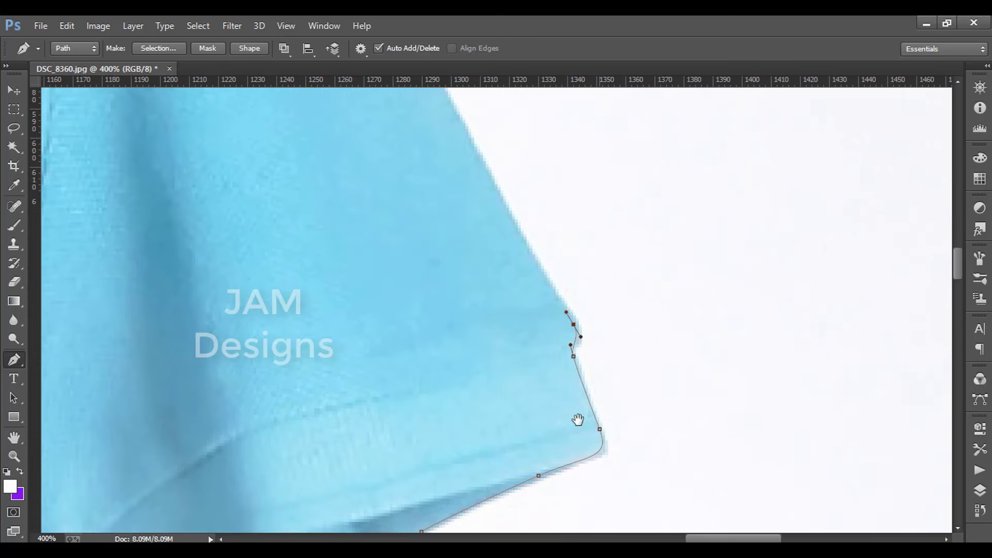
{"action": "left_click", "coordinate": [497, 285]}
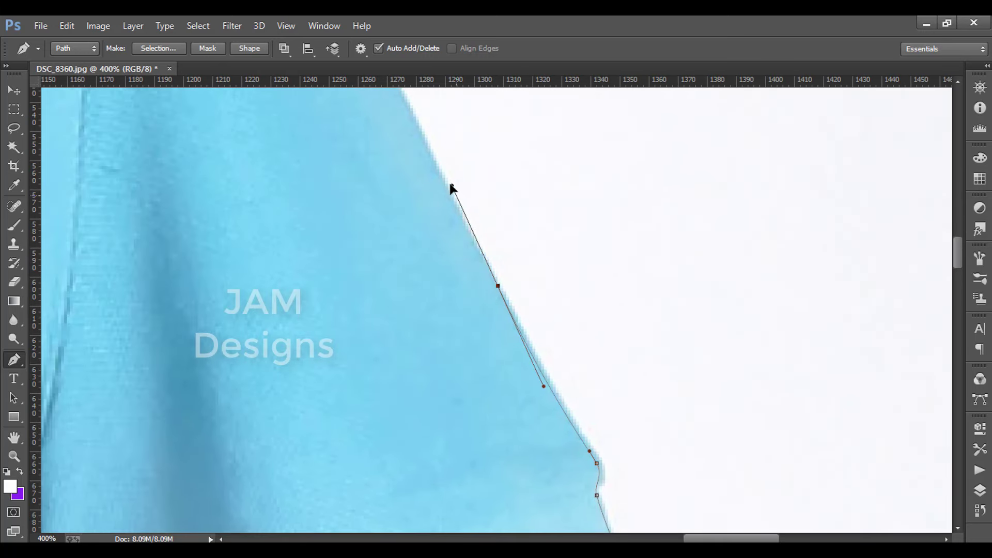
{"action": "left_click", "coordinate": [440, 175]}
{"action": "left_click_drag", "start_coordinate": [494, 251], "coordinate": [611, 557]}
{"action": "left_click", "coordinate": [494, 366]}
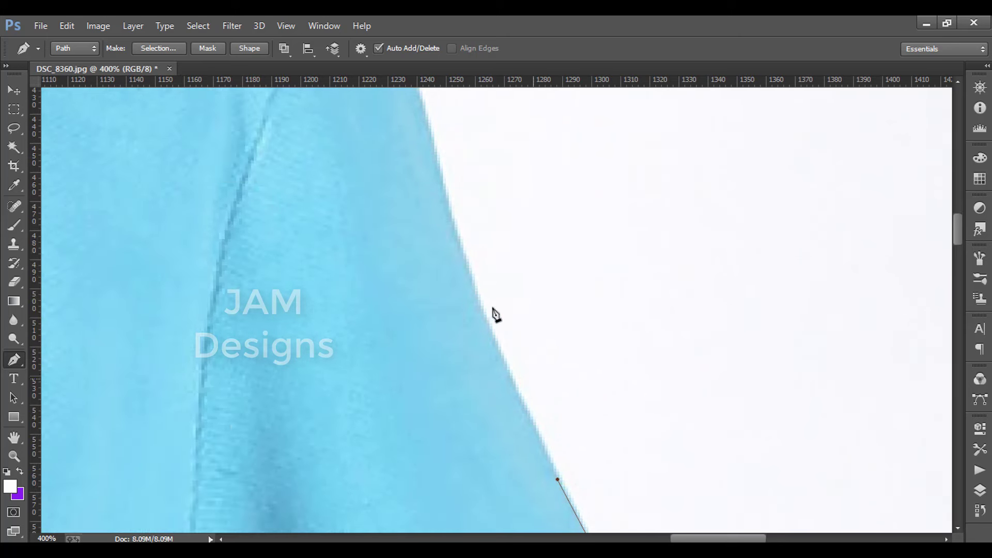
{"action": "left_click", "coordinate": [464, 260]}
{"action": "left_click", "coordinate": [433, 155]}
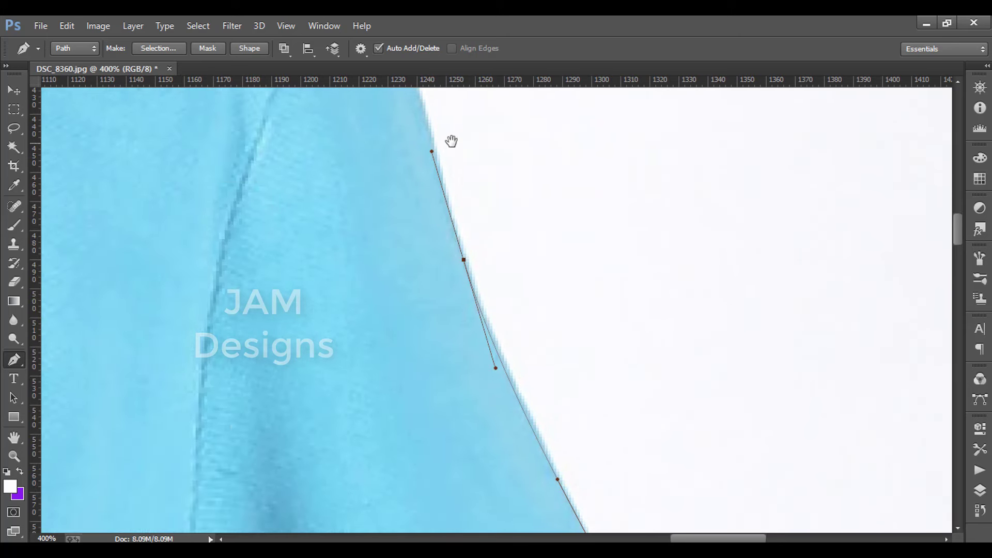
{"action": "left_click_drag", "start_coordinate": [455, 142], "coordinate": [507, 390]}
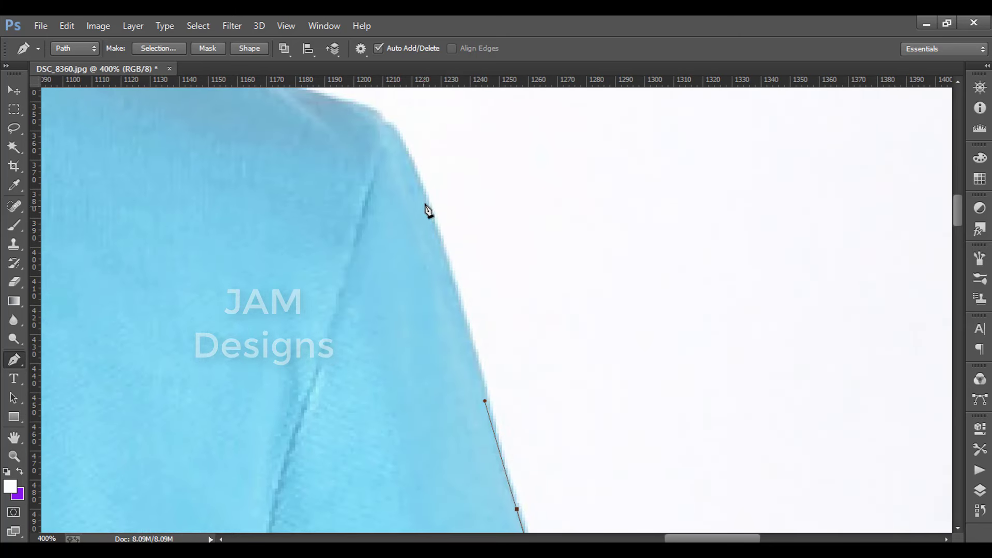
Carry the path up and over the shoulder with curved anchors along its seam toward the collar.
{"action": "left_click", "coordinate": [400, 138]}
{"action": "left_click", "coordinate": [453, 265]}
{"action": "left_click", "coordinate": [426, 200]}
{"action": "left_click_drag", "start_coordinate": [546, 273], "coordinate": [547, 274]}
{"action": "left_click_drag", "start_coordinate": [379, 161], "coordinate": [620, 328]}
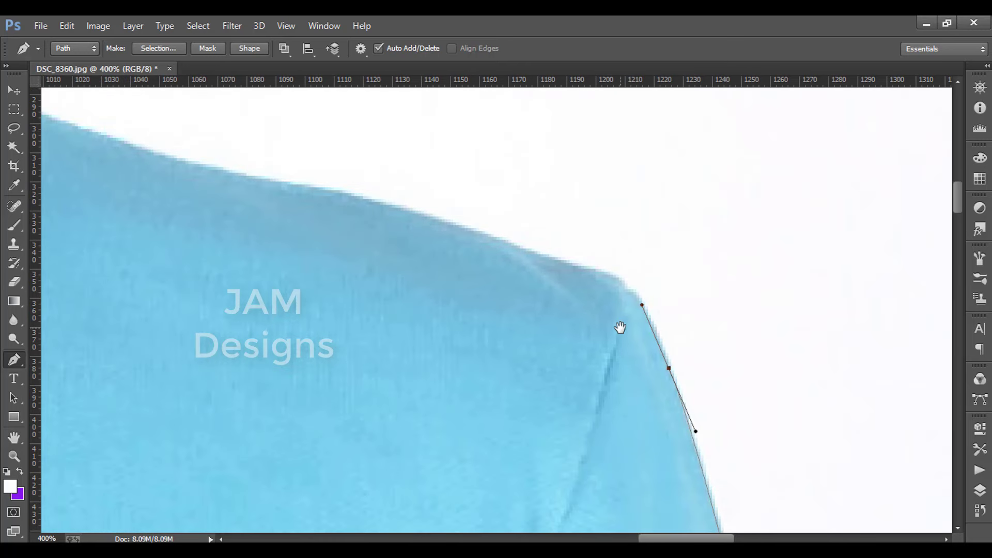
{"action": "left_click_drag", "start_coordinate": [582, 272], "coordinate": [510, 248]}
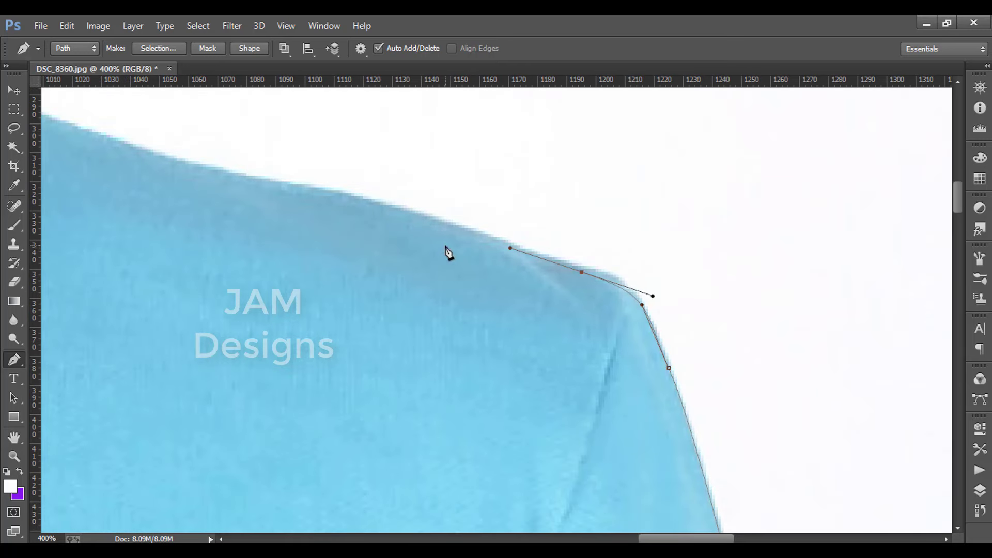
{"action": "mouse_move", "coordinate": [306, 190]}
{"action": "left_mouse_down"}
{"action": "mouse_move", "coordinate": [224, 176]}
{"action": "mouse_move", "coordinate": [496, 299]}
{"action": "left_mouse_up"}
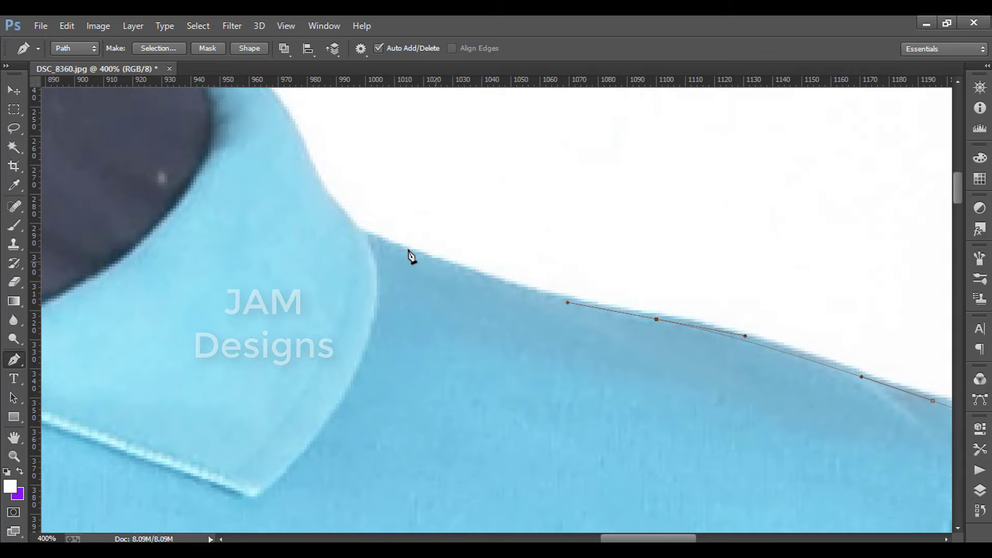
{"action": "left_click_drag", "start_coordinate": [436, 261], "coordinate": [372, 238]}
{"action": "mouse_move", "coordinate": [319, 177]}
{"action": "left_mouse_down"}
{"action": "mouse_move", "coordinate": [295, 132]}
{"action": "mouse_move", "coordinate": [441, 298]}
{"action": "left_mouse_up"}
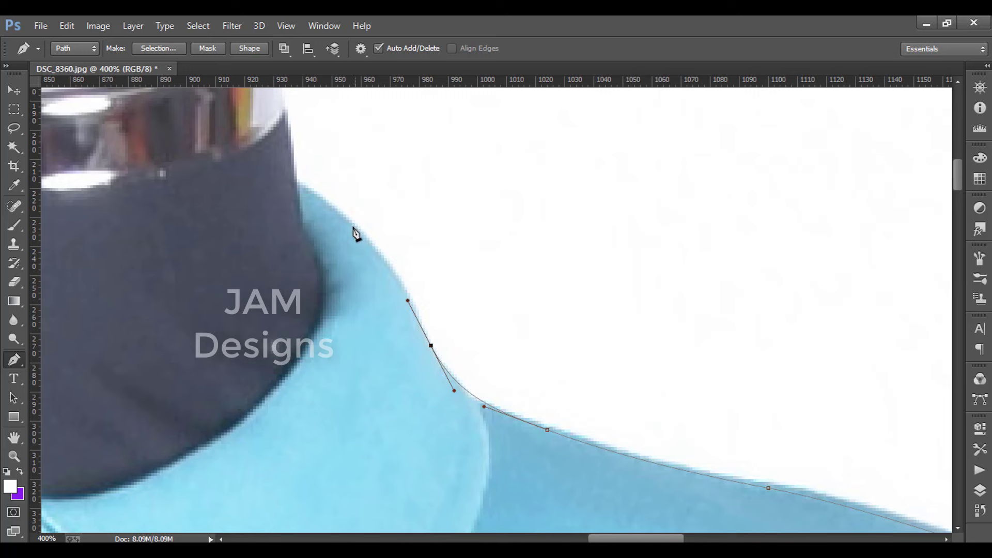
Trace curved anchors up the collar, along the bottle, across the cap's top, and onto its left edge.
{"action": "left_click_drag", "start_coordinate": [350, 224], "coordinate": [314, 195]}
{"action": "mouse_move", "coordinate": [295, 161]}
{"action": "left_mouse_down"}
{"action": "mouse_move", "coordinate": [288, 129]}
{"action": "mouse_move", "coordinate": [448, 307]}
{"action": "left_mouse_up"}
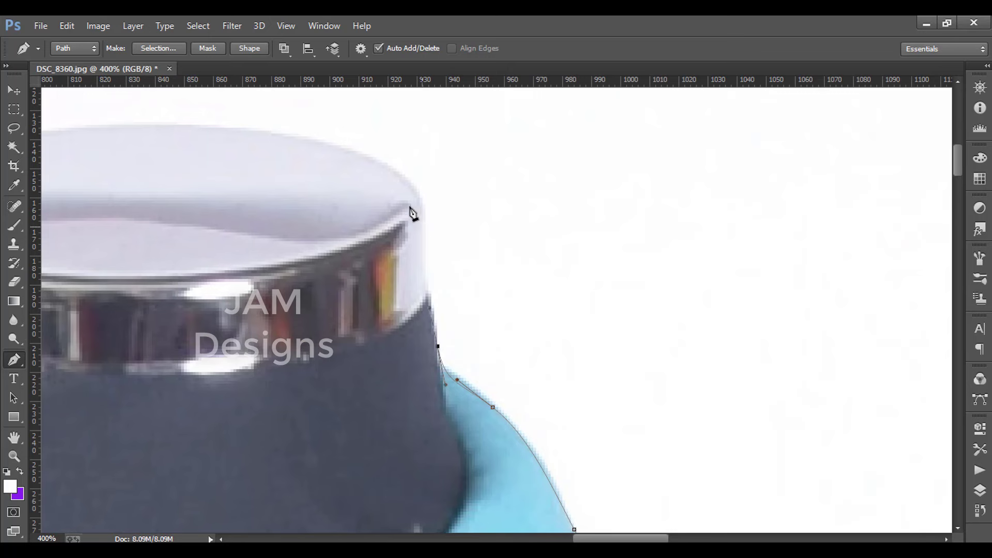
{"action": "left_click_drag", "start_coordinate": [423, 227], "coordinate": [418, 189]}
{"action": "mouse_move", "coordinate": [330, 146]}
{"action": "left_mouse_down"}
{"action": "mouse_move", "coordinate": [257, 130]}
{"action": "mouse_move", "coordinate": [584, 213]}
{"action": "left_mouse_up"}
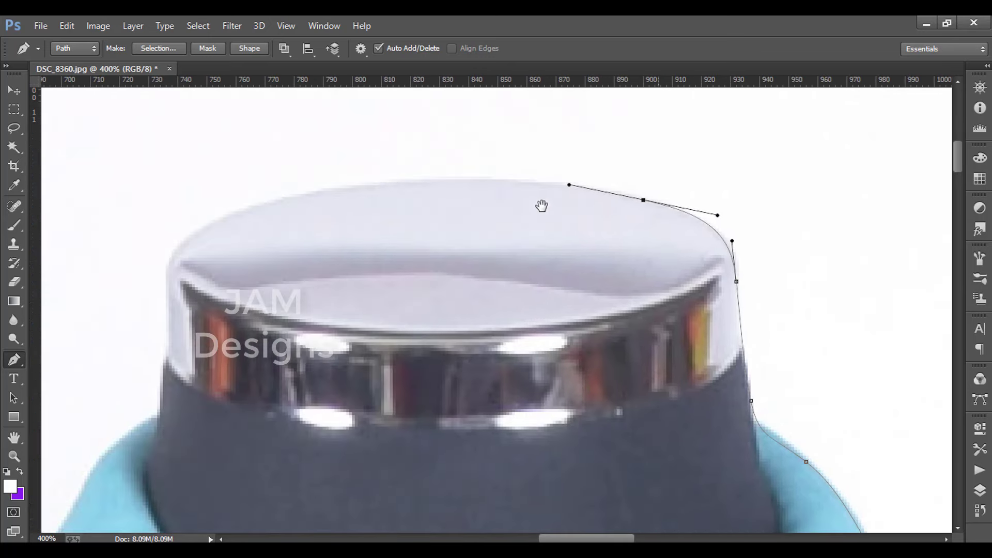
{"action": "left_click_drag", "start_coordinate": [391, 191], "coordinate": [323, 199]}
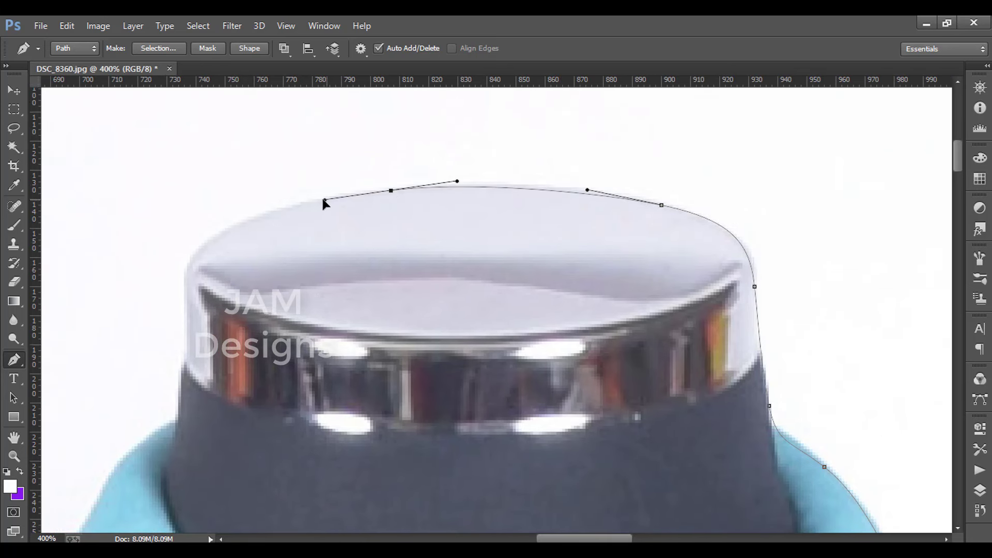
{"action": "left_click_drag", "start_coordinate": [226, 231], "coordinate": [200, 252]}
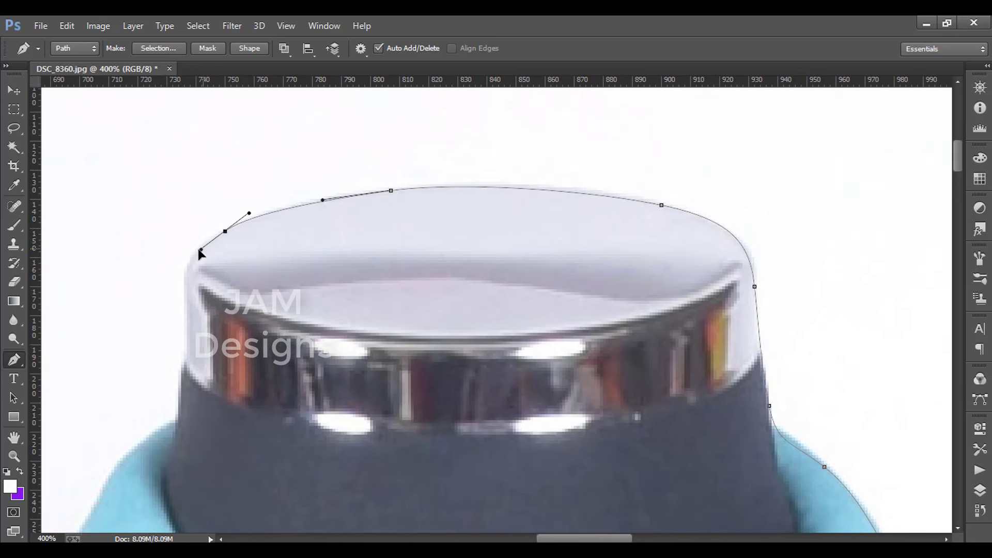
{"action": "mouse_move", "coordinate": [187, 292]}
{"action": "left_mouse_down"}
{"action": "mouse_move", "coordinate": [189, 328]}
{"action": "mouse_move", "coordinate": [329, 208]}
{"action": "mouse_move", "coordinate": [310, 268]}
{"action": "mouse_move", "coordinate": [287, 284]}
{"action": "left_mouse_up"}
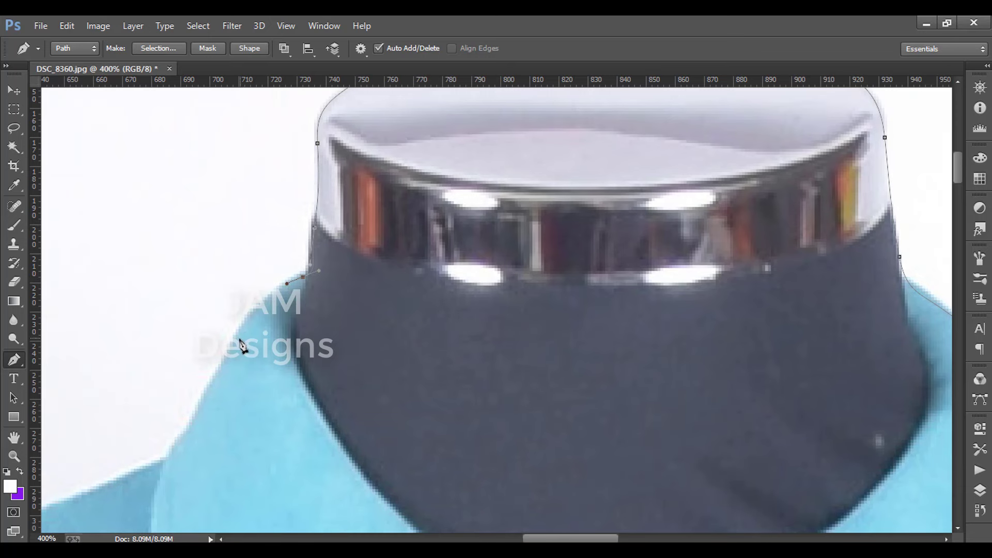
Trace the path down the collar and shoulder line to the shoulder corner and onto the sleeve.
{"action": "mouse_move", "coordinate": [233, 344]}
{"action": "left_mouse_down"}
{"action": "mouse_move", "coordinate": [208, 388]}
{"action": "mouse_move", "coordinate": [379, 286]}
{"action": "left_mouse_up"}
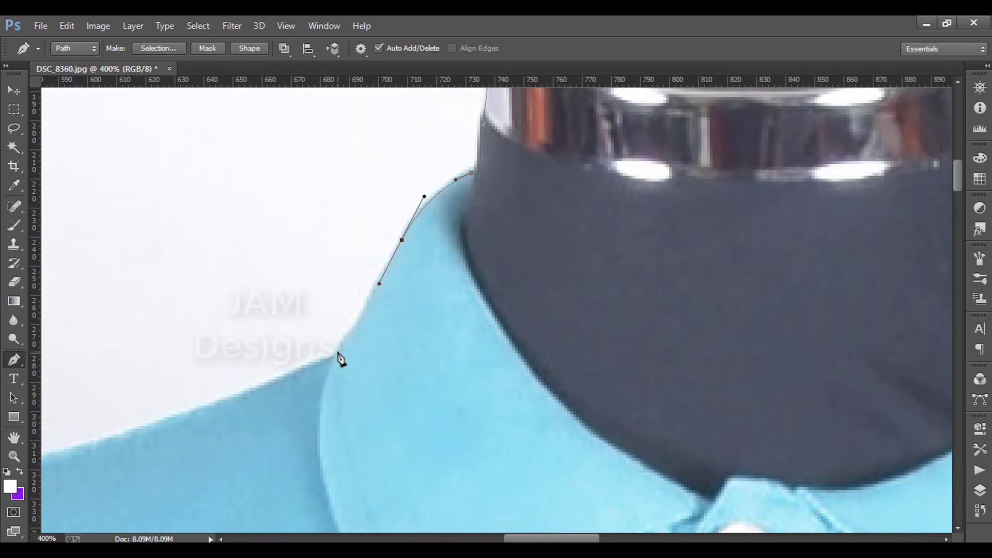
{"action": "left_click_drag", "start_coordinate": [338, 354], "coordinate": [318, 362]}
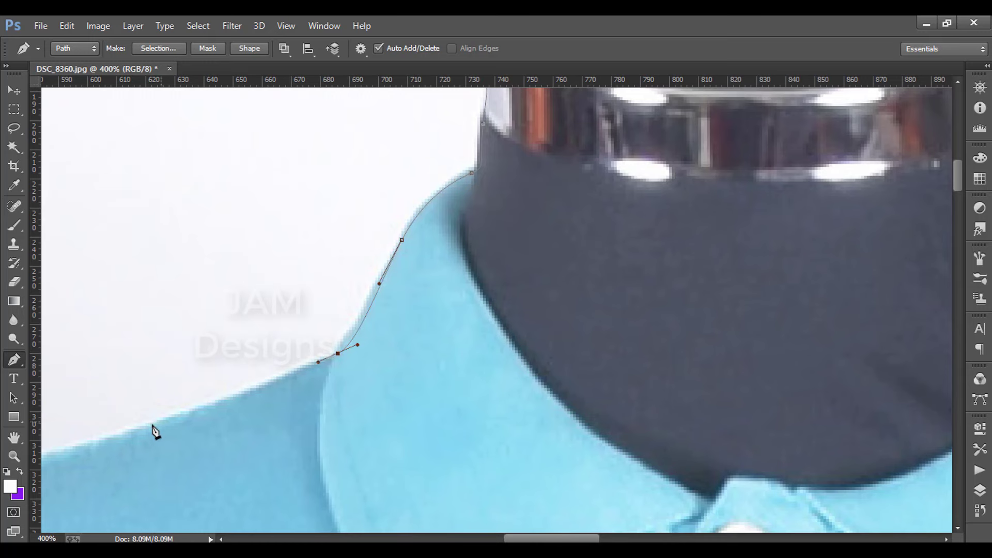
{"action": "mouse_move", "coordinate": [160, 424]}
{"action": "left_mouse_down"}
{"action": "mouse_move", "coordinate": [82, 450]}
{"action": "mouse_move", "coordinate": [479, 361]}
{"action": "left_mouse_up"}
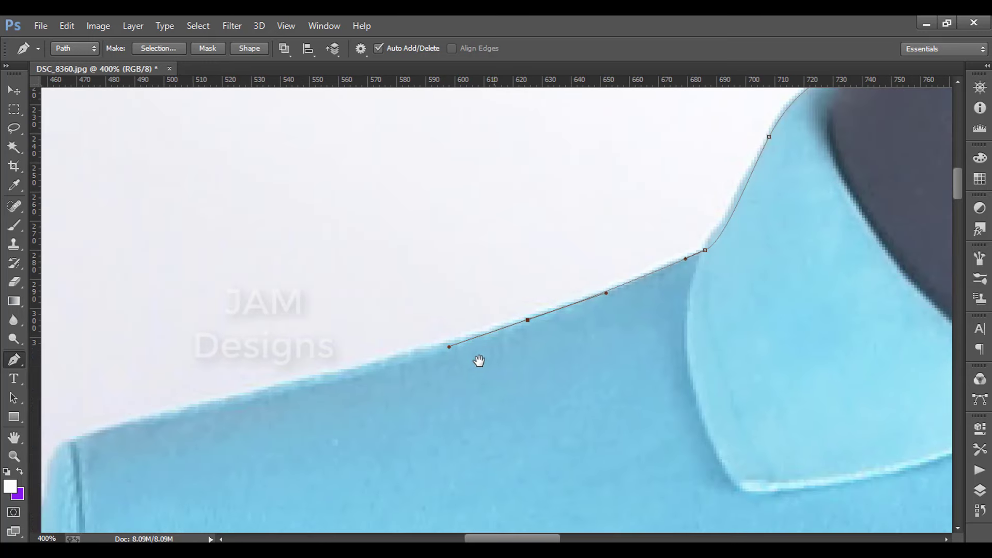
{"action": "mouse_move", "coordinate": [244, 390]}
{"action": "left_mouse_down"}
{"action": "mouse_move", "coordinate": [137, 423]}
{"action": "mouse_move", "coordinate": [522, 348]}
{"action": "mouse_move", "coordinate": [477, 391]}
{"action": "left_mouse_up"}
{"action": "left_click_drag", "start_coordinate": [476, 431], "coordinate": [527, 244]}
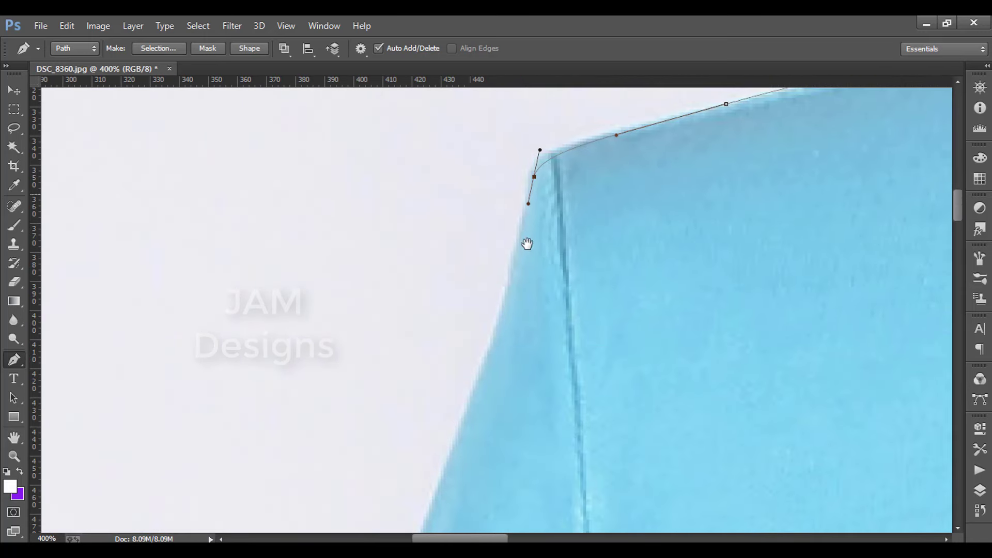
{"action": "left_click_drag", "start_coordinate": [473, 398], "coordinate": [438, 485]}
{"action": "left_click_drag", "start_coordinate": [510, 390], "coordinate": [594, 190]}
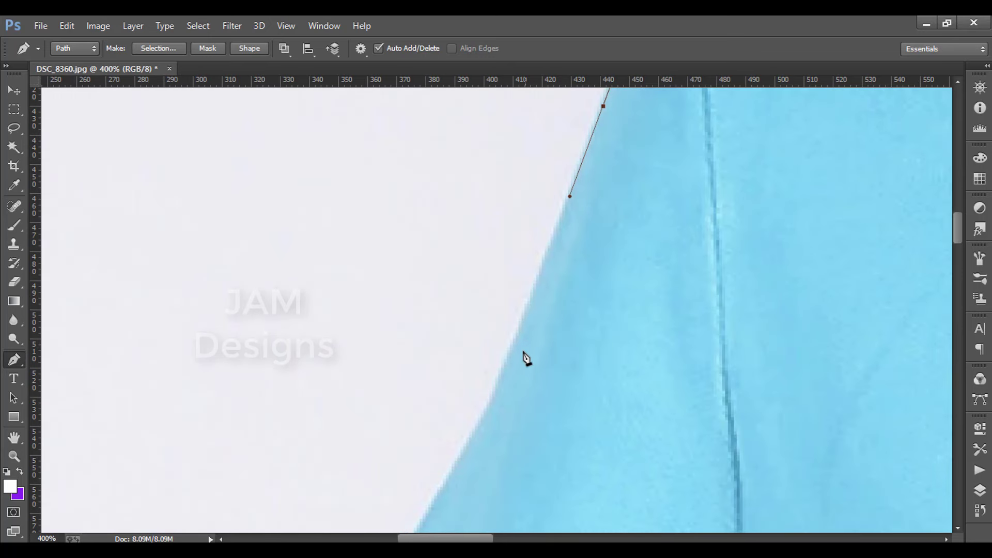
Shape curved anchors down the sleeve and along its hem, then close the path at the start anchor.
{"action": "left_click", "coordinate": [456, 470]}
{"action": "left_click_drag", "start_coordinate": [463, 479], "coordinate": [650, 222]}
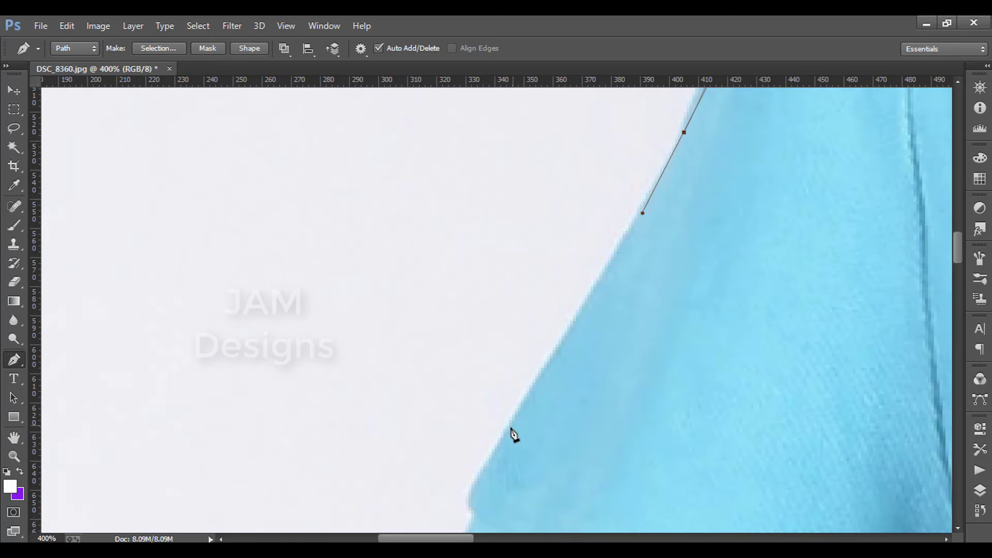
{"action": "left_click", "coordinate": [476, 483]}
{"action": "left_click_drag", "start_coordinate": [480, 492], "coordinate": [606, 251]}
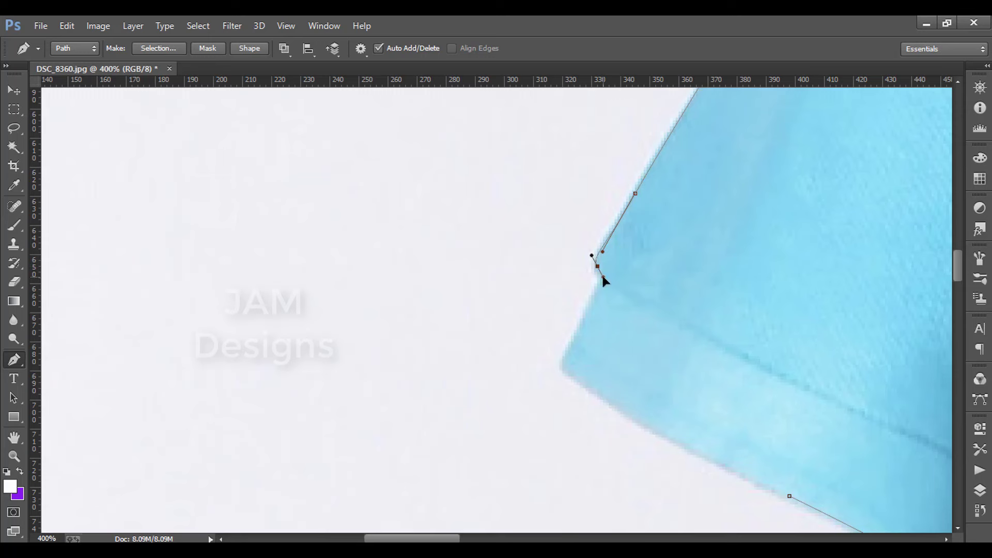
{"action": "left_click", "coordinate": [566, 349]}
{"action": "mouse_move", "coordinate": [629, 372]}
{"action": "left_mouse_down"}
{"action": "mouse_move", "coordinate": [448, 296]}
{"action": "mouse_move", "coordinate": [454, 337]}
{"action": "left_mouse_up"}
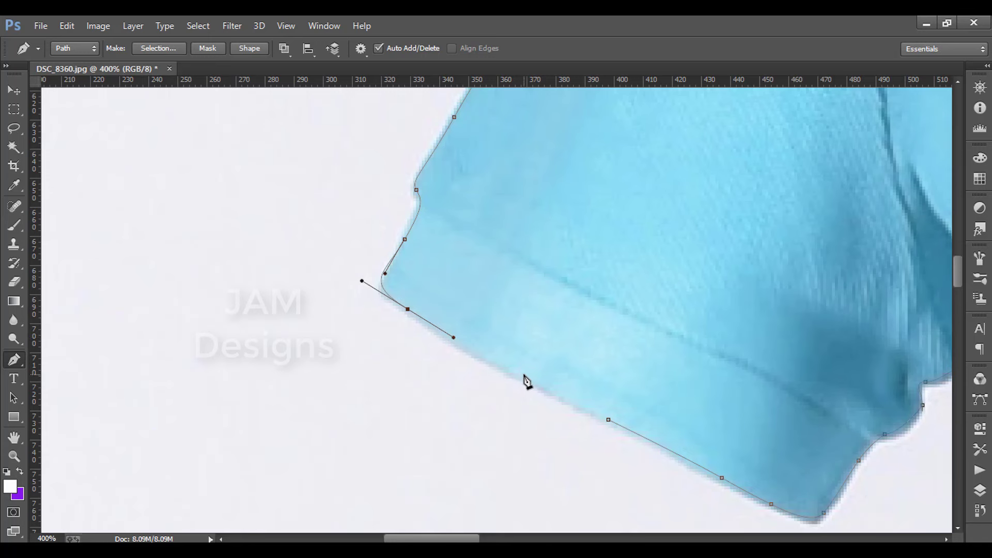
{"action": "left_click_drag", "start_coordinate": [529, 379], "coordinate": [566, 399]}
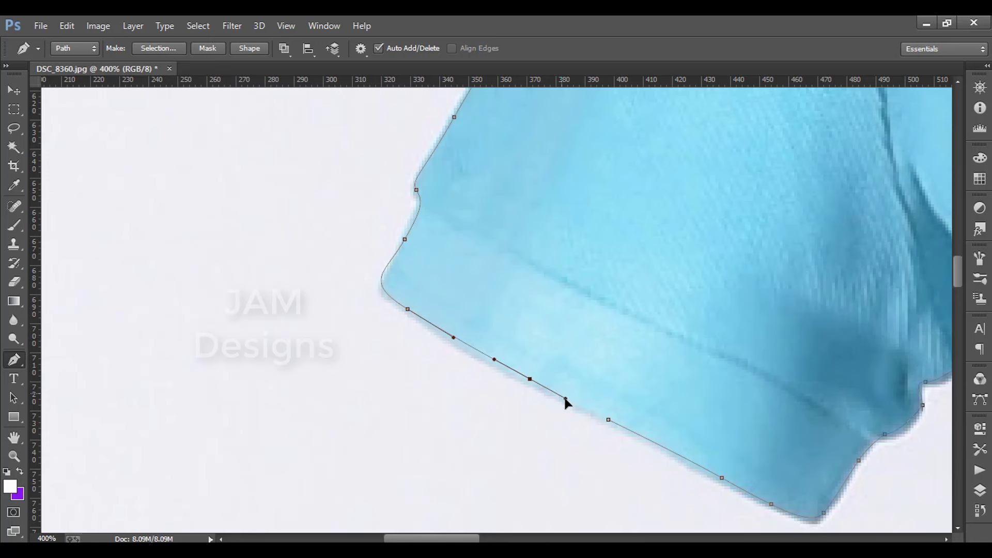
{"action": "left_click", "coordinate": [609, 419]}
Zoom out, load the shirt path as a selection, invert it, and bring up Feather Selection.
{"action": "key", "text": "ctrl+minus"}
{"action": "key", "text": "ctrl+minus"}
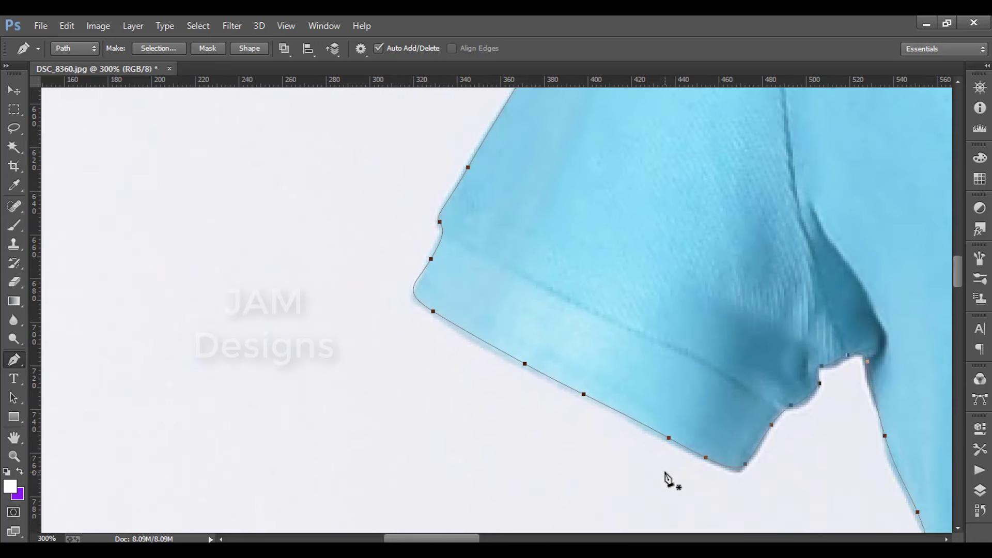
{"action": "key", "text": "ctrl+minus"}
{"action": "key", "text": "ctrl+minus"}
{"action": "key", "text": "ctrl+minus"}
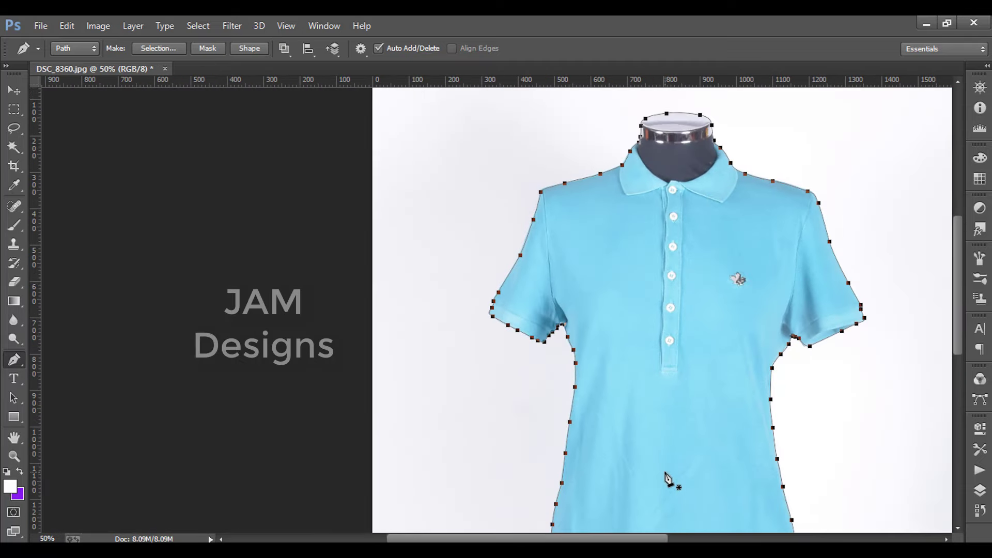
{"action": "key", "text": "ctrl+minus"}
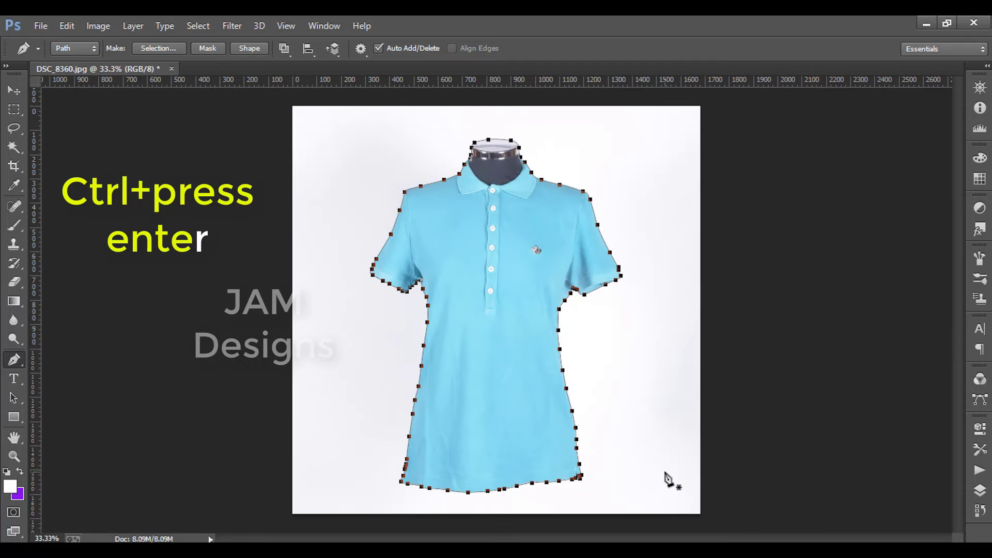
{"action": "key", "text": "ctrl+Return"}
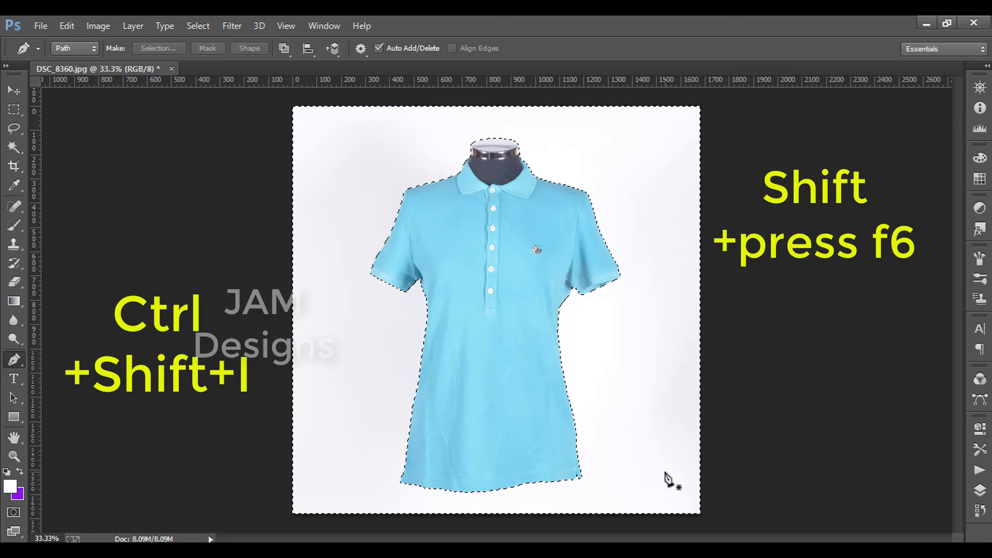
{"action": "key", "text": "ctrl+shift+i"}
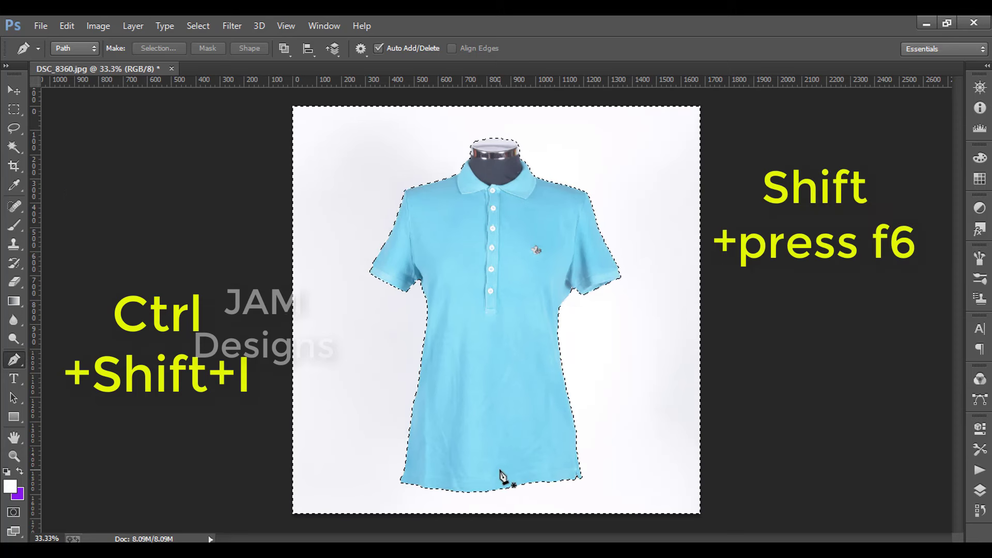
{"action": "key", "text": "shift+F6"}
{"action": "type", "text": ".1"}
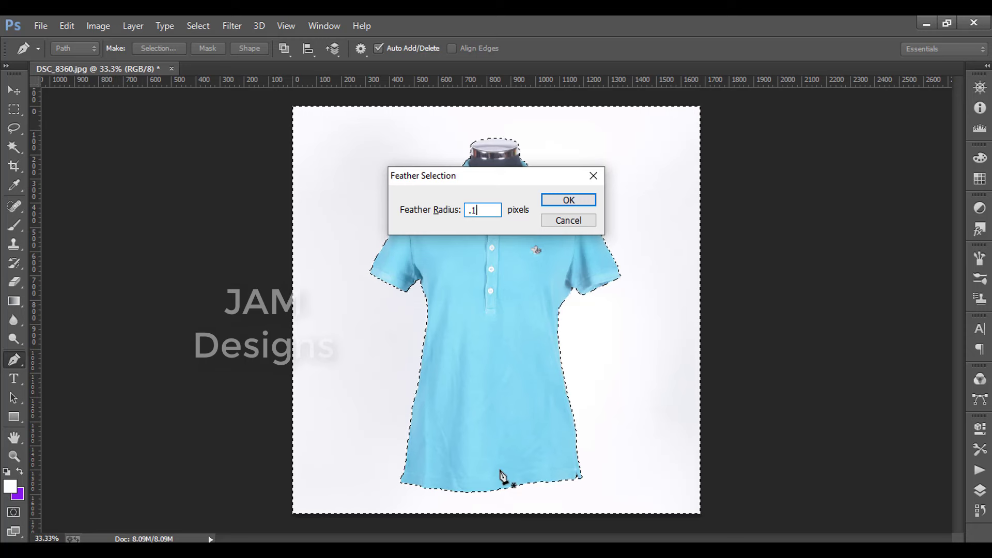
Apply a 0.10-pixel feather to the background selection and show the Layers panel.
{"action": "type", "text": "0"}
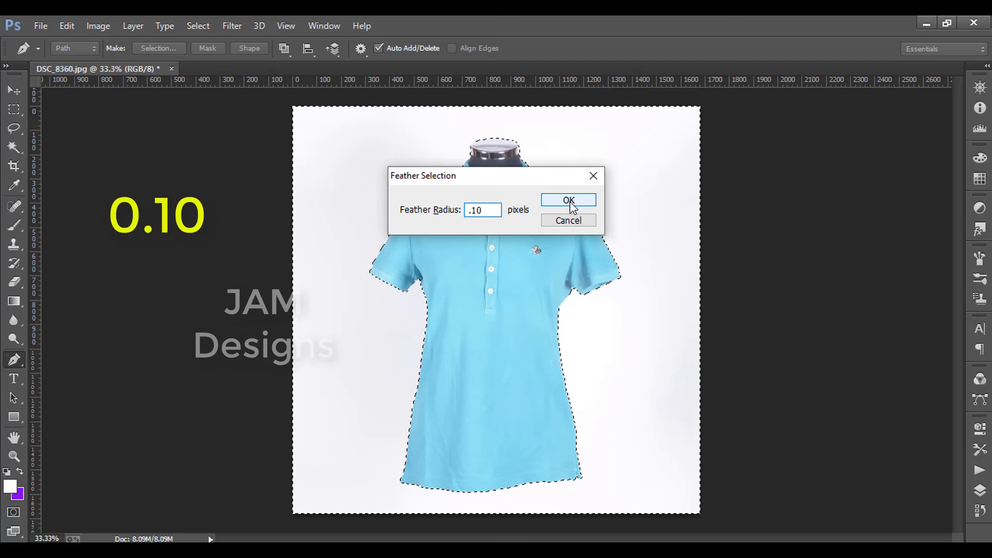
{"action": "left_click", "coordinate": [569, 201]}
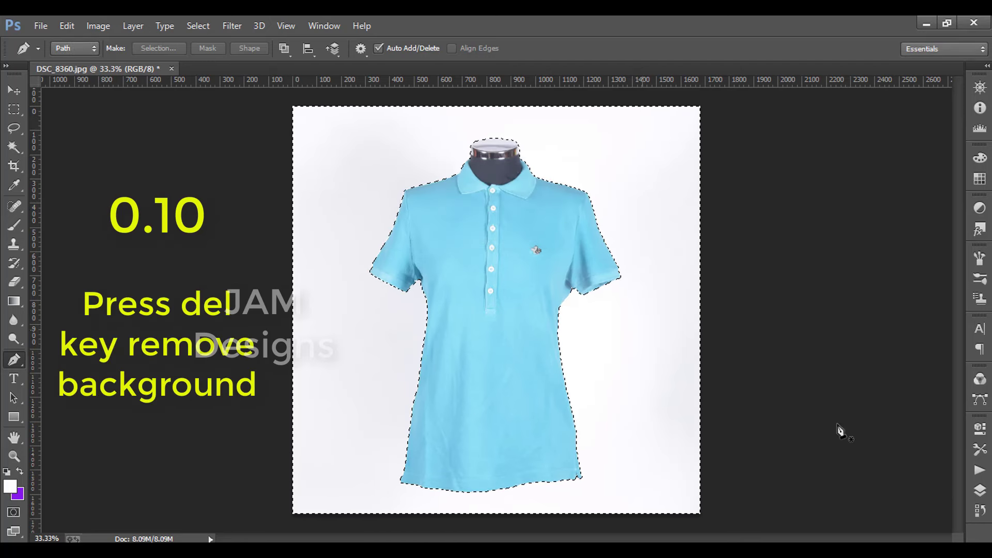
{"action": "left_click", "coordinate": [978, 492]}
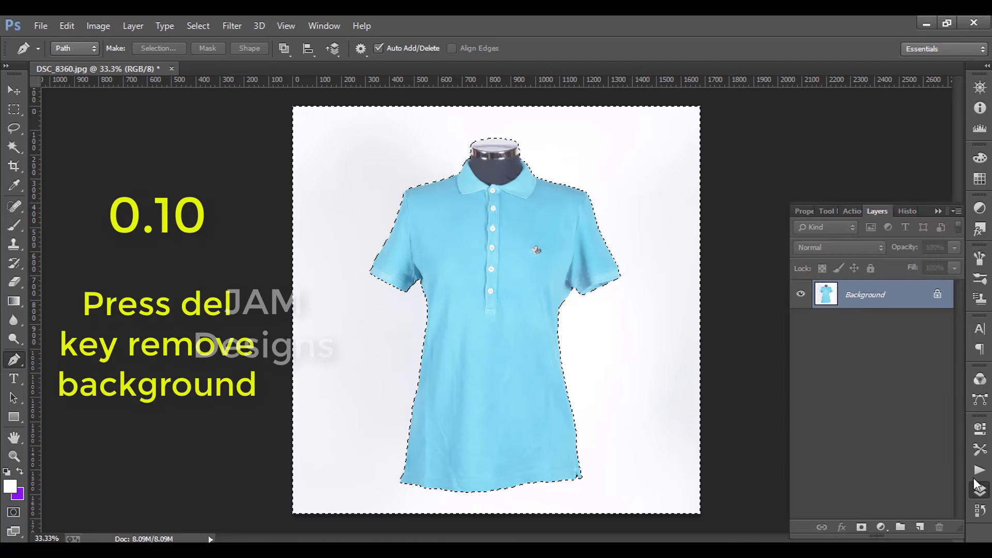
Convert Background to Layer 0, delete the white backdrop around the shirt, and deselect.
{"action": "double_click", "coordinate": [874, 311]}
{"action": "left_click", "coordinate": [622, 187]}
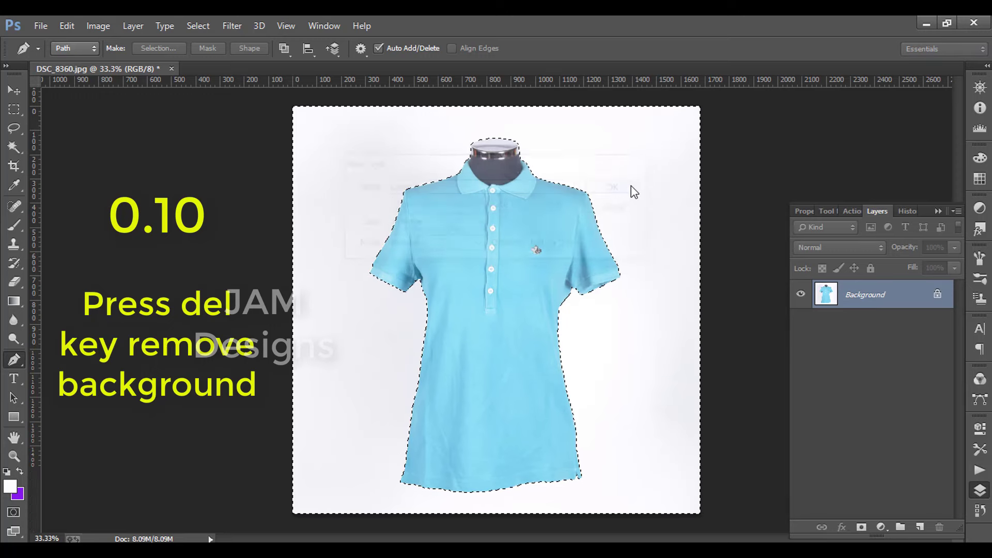
{"action": "key", "text": "Delete"}
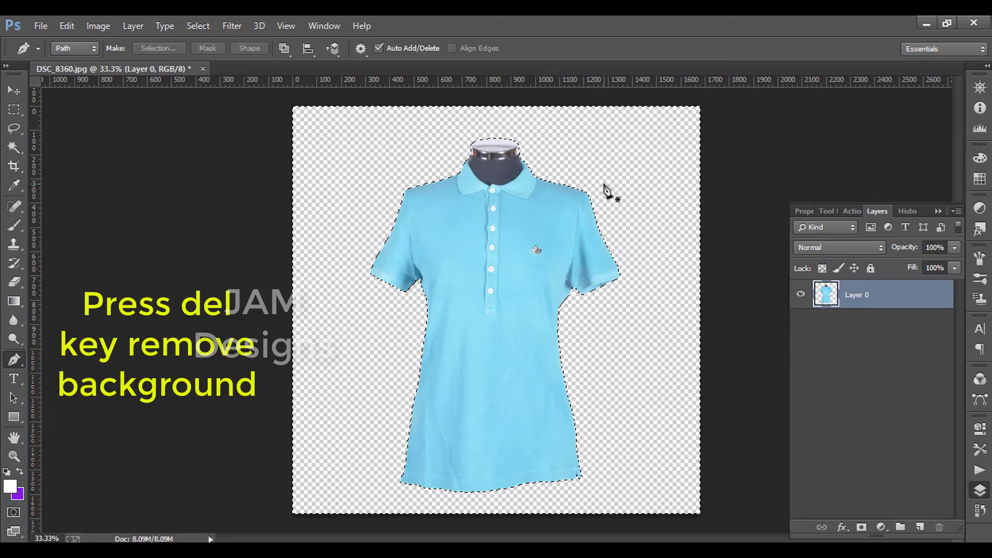
{"action": "left_click", "coordinate": [14, 109]}
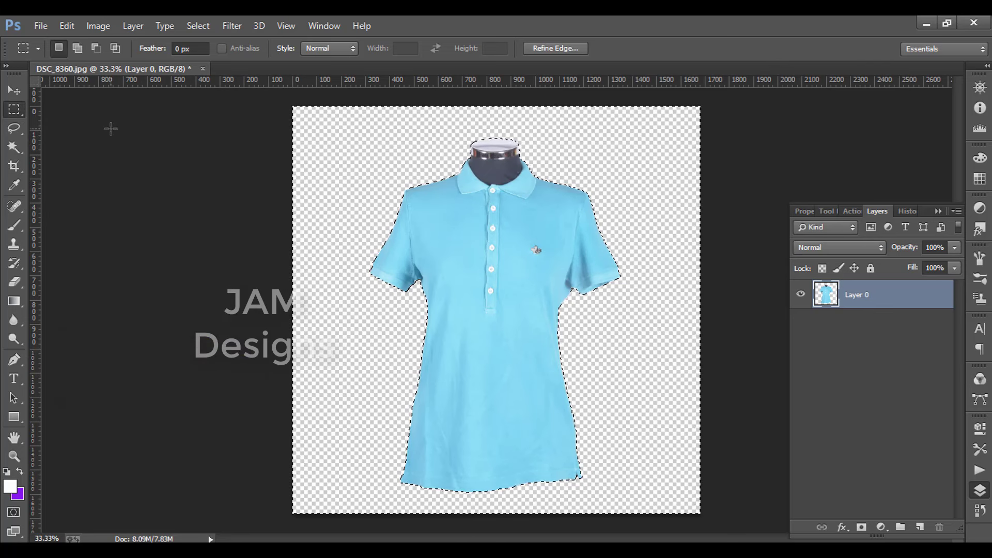
{"action": "key", "text": "ctrl+d"}
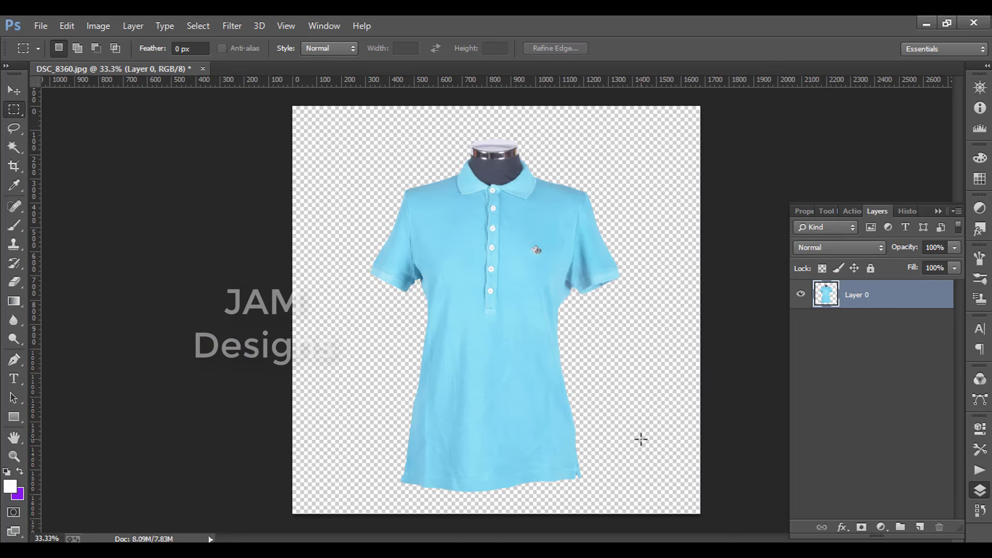
Add Layer 1 beneath the shirt and fill it with near-black #090909.
{"action": "left_click", "coordinate": [920, 527]}
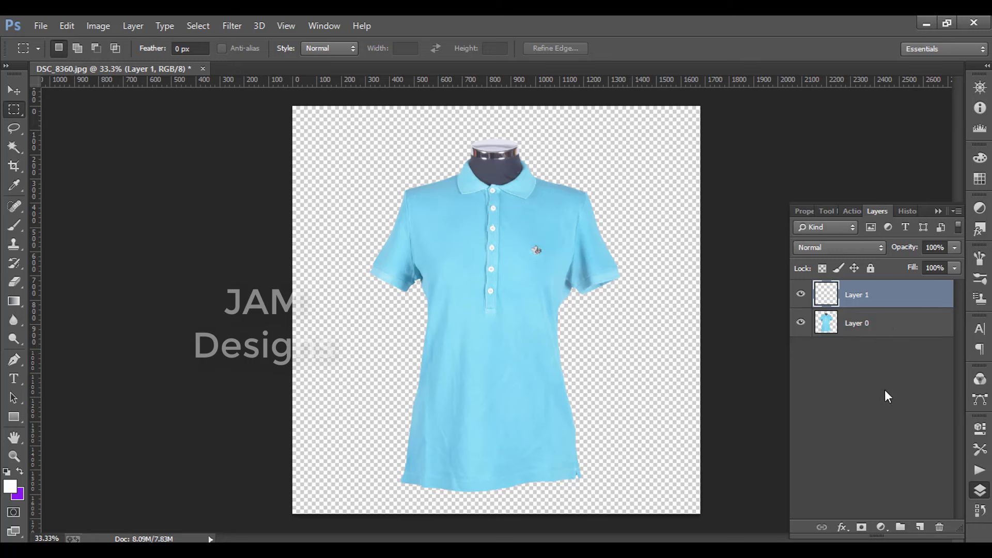
{"action": "left_click_drag", "start_coordinate": [879, 301], "coordinate": [892, 347]}
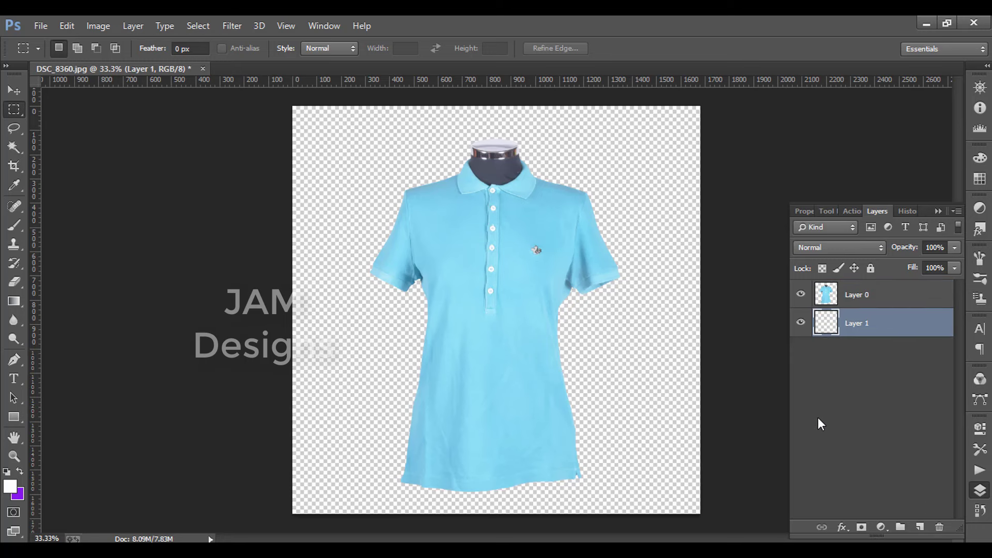
{"action": "key", "text": "ctrl+BackSpace"}
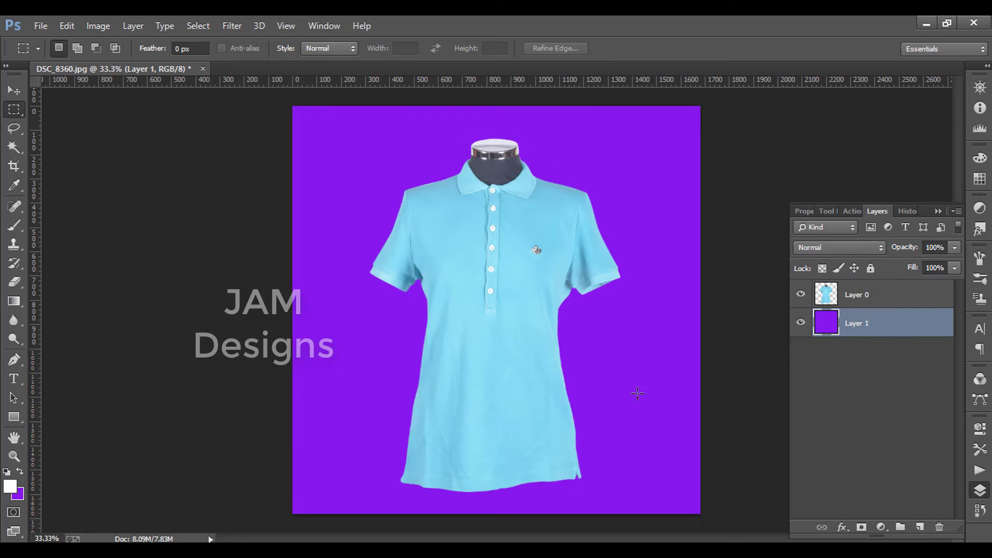
{"action": "left_click", "coordinate": [18, 494]}
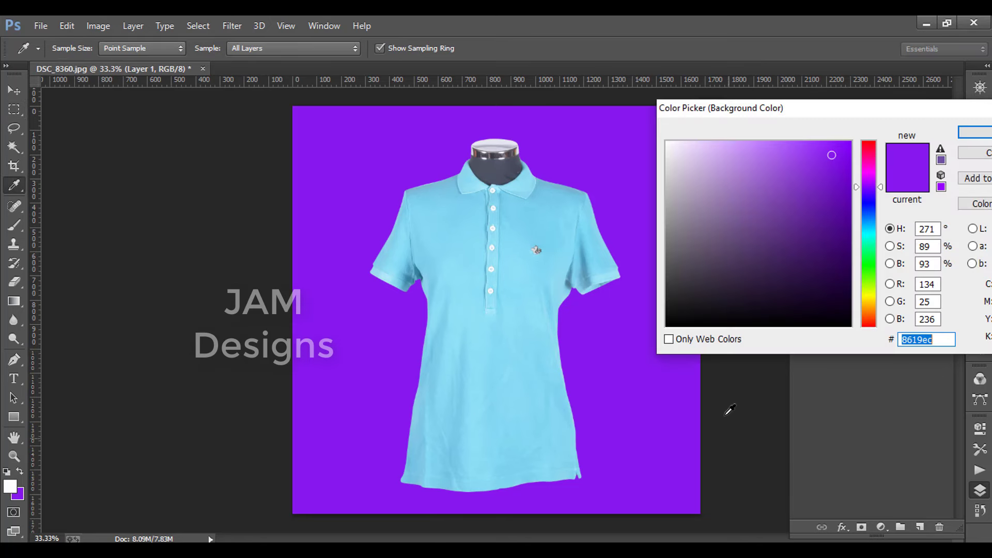
{"action": "type", "text": "090909"}
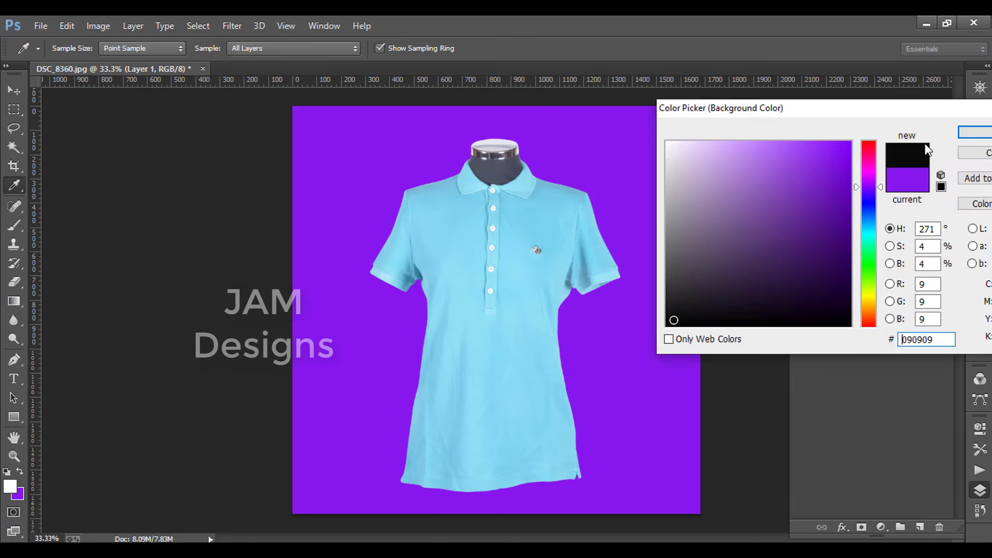
{"action": "left_click", "coordinate": [966, 132]}
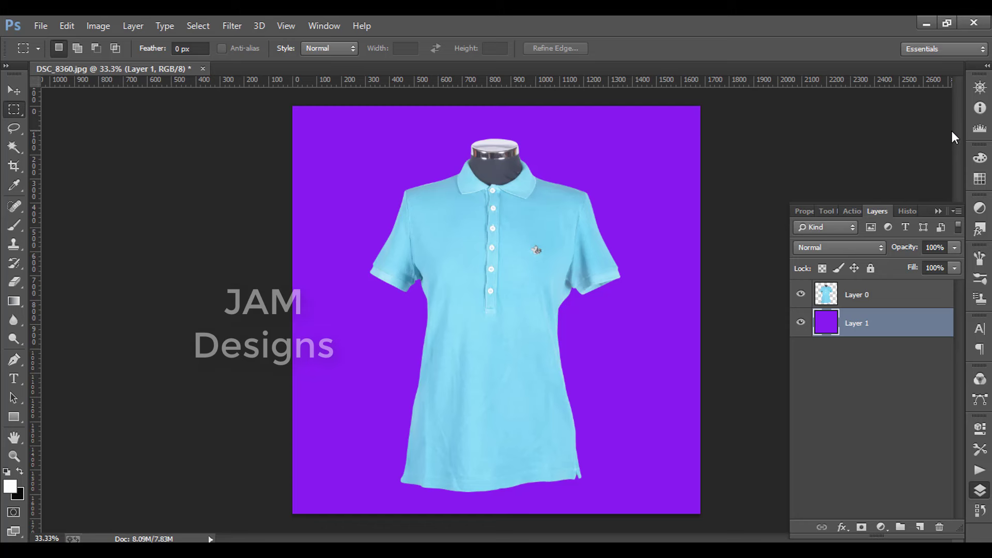
{"action": "key", "text": "ctrl+BackSpace"}
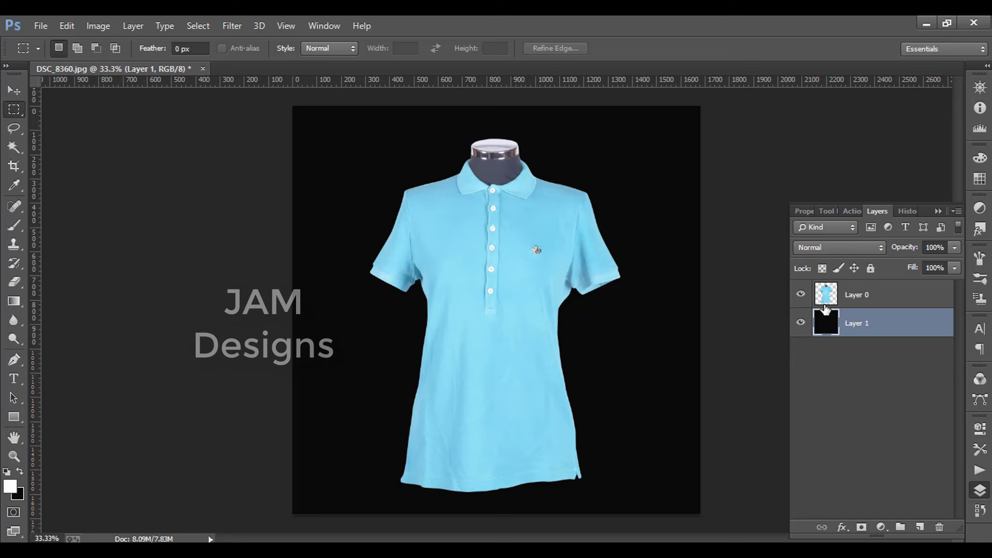
Toggle Layer 1's visibility to compare the black backdrop against transparency.
{"action": "left_click", "coordinate": [801, 324]}
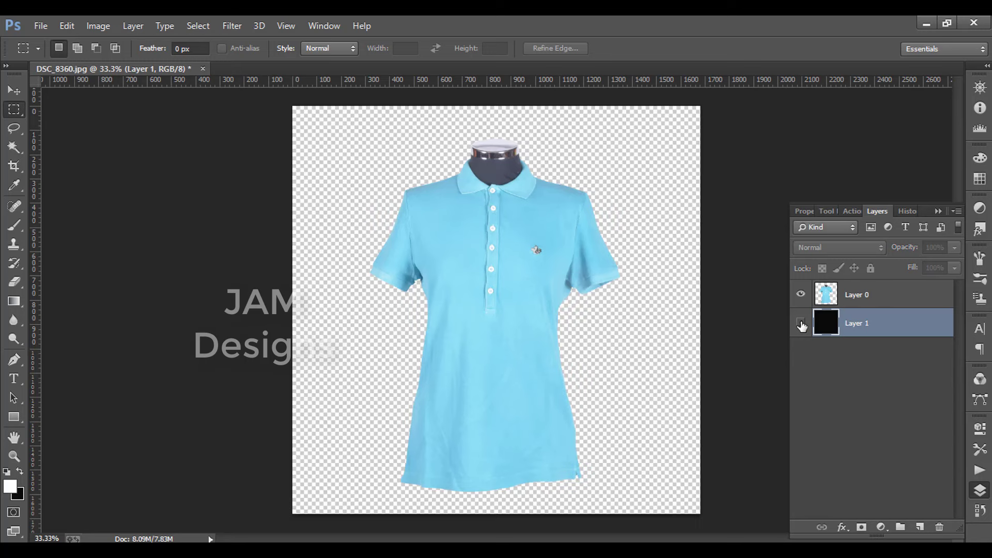
{"action": "left_click", "coordinate": [802, 325]}
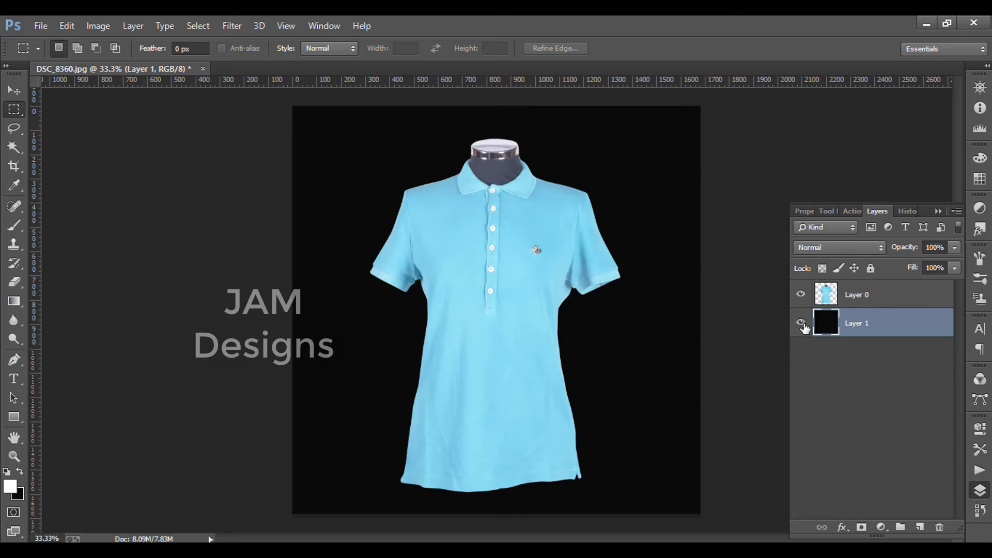
{"action": "left_click", "coordinate": [801, 324]}
{"action": "left_click", "coordinate": [802, 324]}
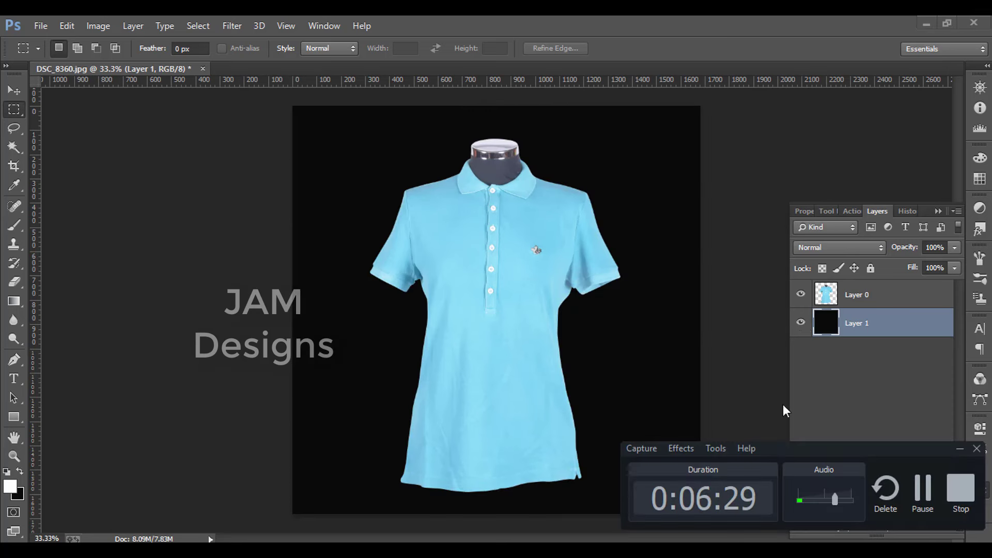
Hide the black Layer 1 so the shirt shows on the transparent checkerboard.
{"action": "left_click", "coordinate": [961, 448]}
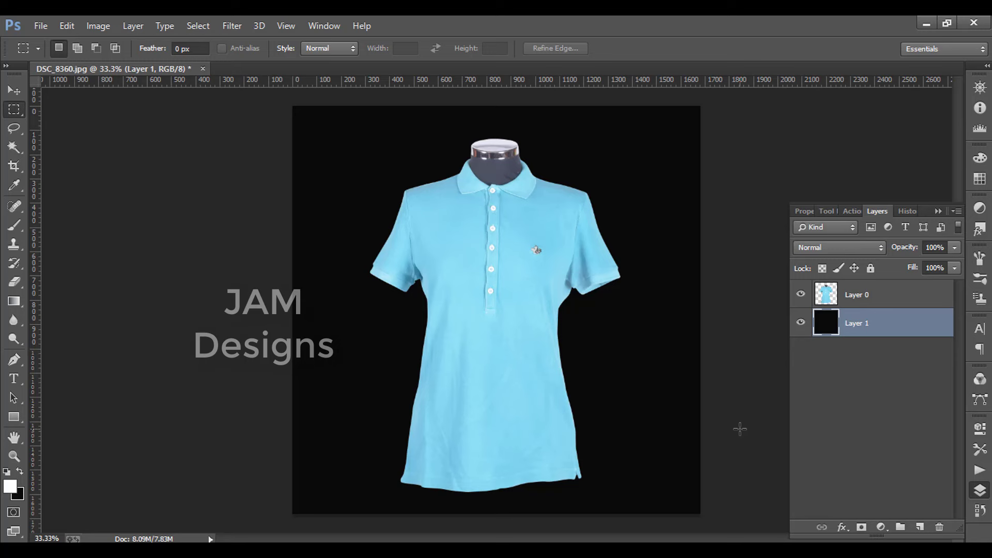
{"action": "left_click", "coordinate": [801, 323]}
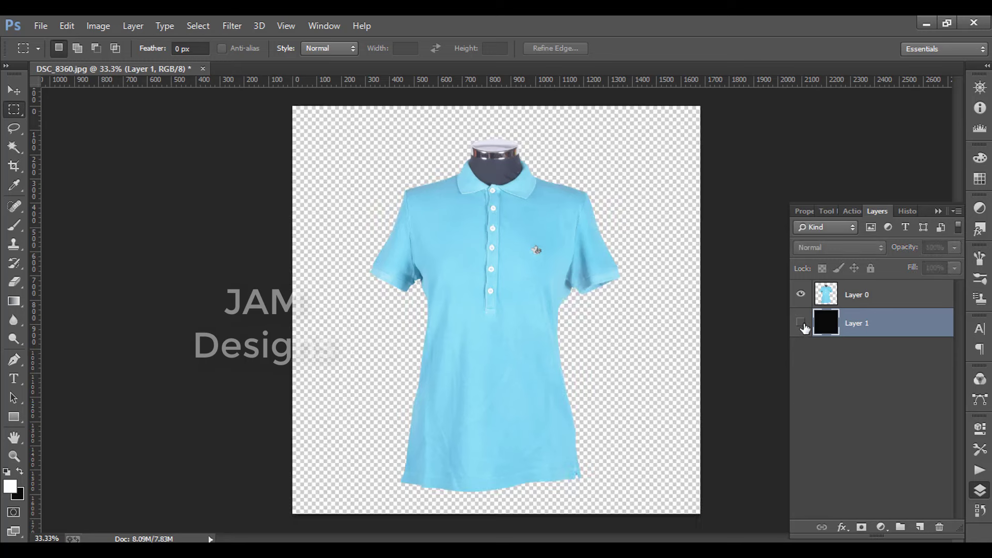
Open Save for Web and switch the export format from PNG-24 to PNG-8.
{"action": "left_click", "coordinate": [41, 26]}
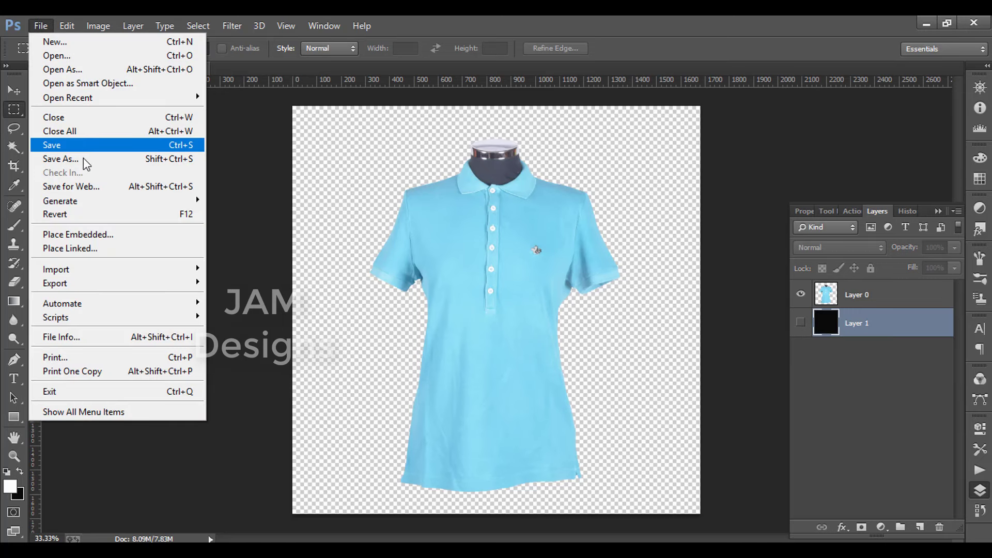
{"action": "left_click", "coordinate": [91, 187]}
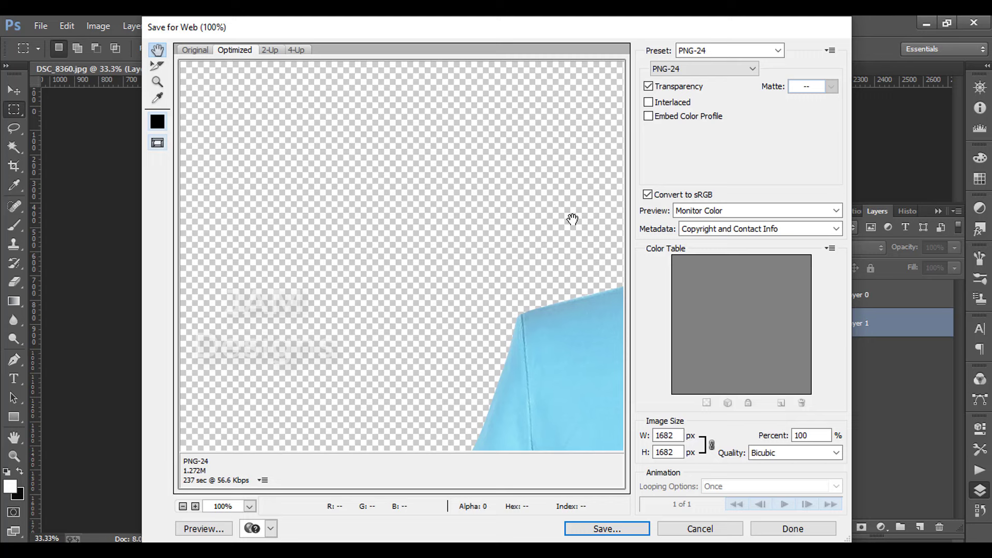
{"action": "left_click", "coordinate": [681, 74]}
{"action": "left_click", "coordinate": [692, 101]}
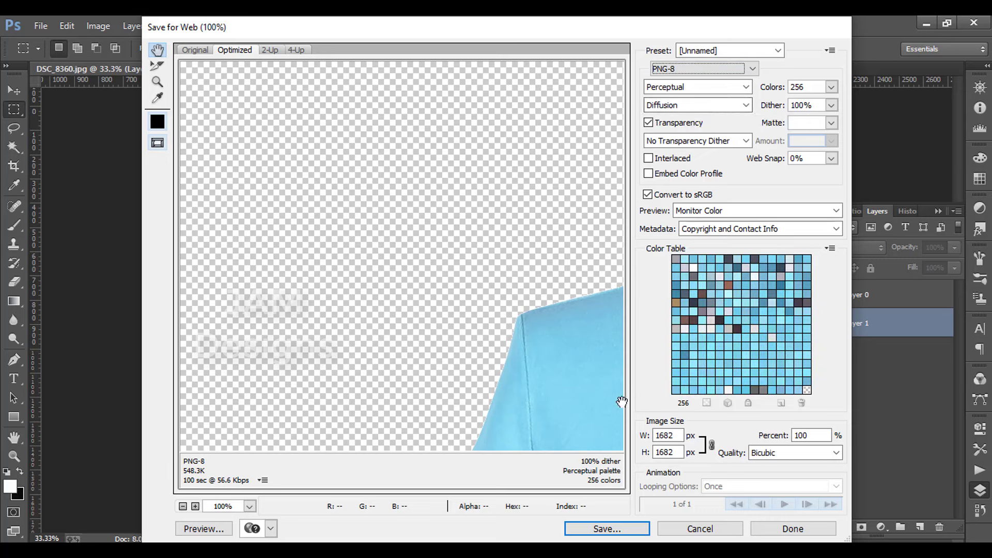
Save the cutout as DSC_8360.png in New Volume (J:) > Upwork 2020 > July 2020 > Isodora.
{"action": "left_click", "coordinate": [613, 531]}
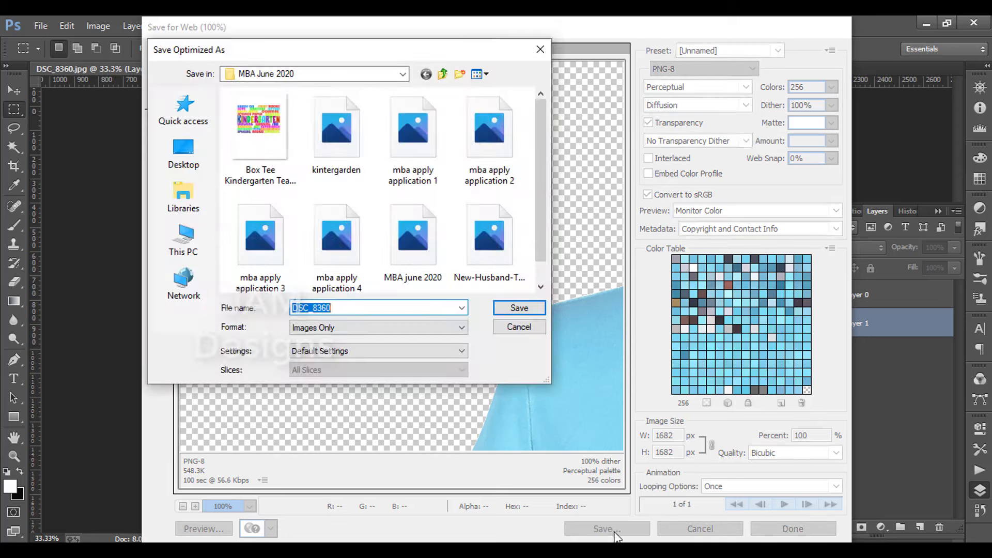
{"action": "left_click", "coordinate": [445, 76]}
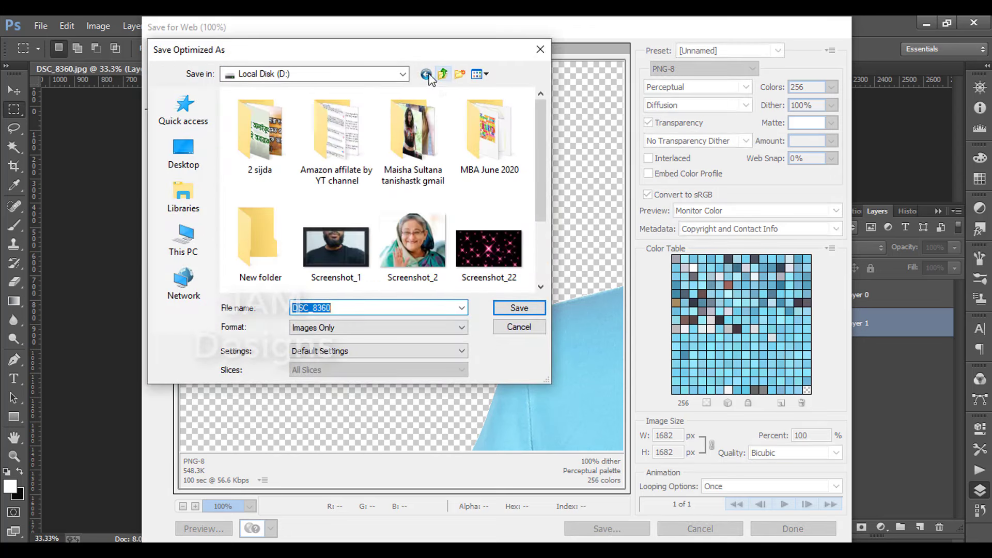
{"action": "left_click", "coordinate": [401, 74]}
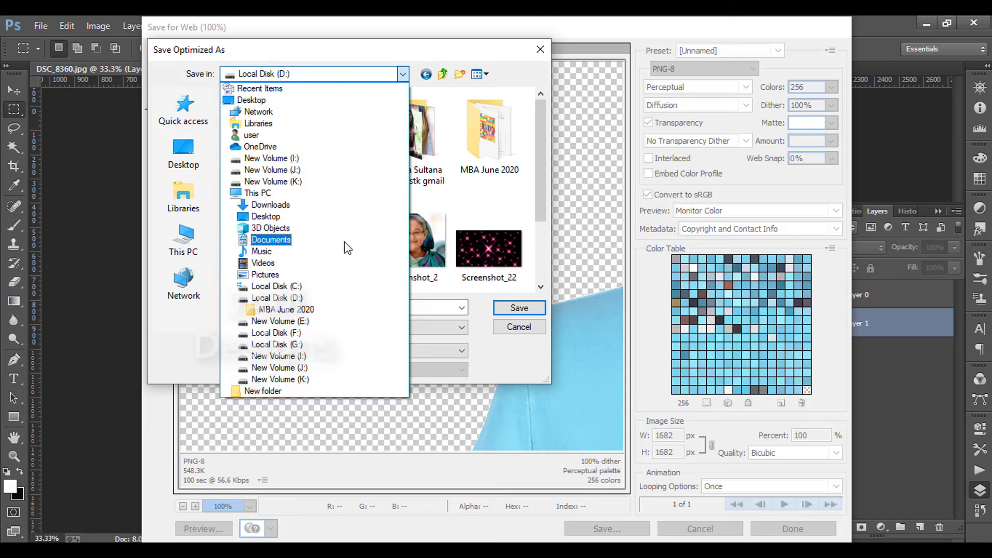
{"action": "left_click", "coordinate": [321, 366]}
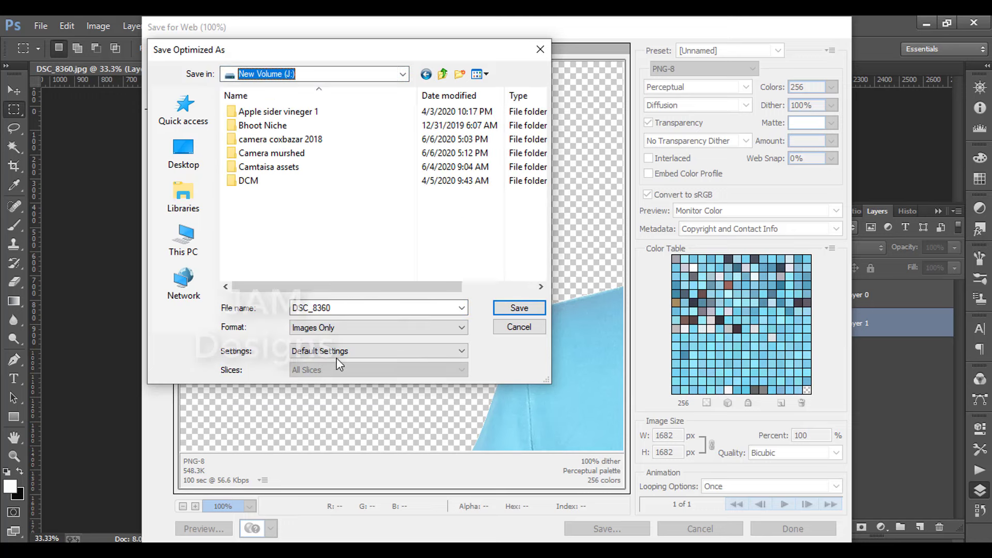
{"action": "scroll", "coordinate": [310, 228], "scroll_direction": "down", "scroll_amount": 1}
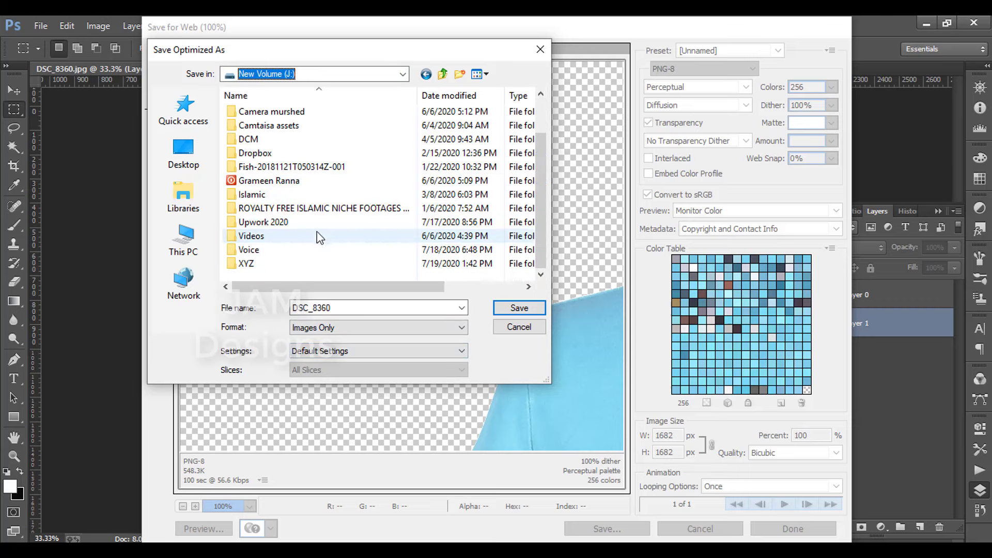
{"action": "double_click", "coordinate": [289, 223]}
{"action": "left_click", "coordinate": [411, 148]}
{"action": "double_click", "coordinate": [411, 149]}
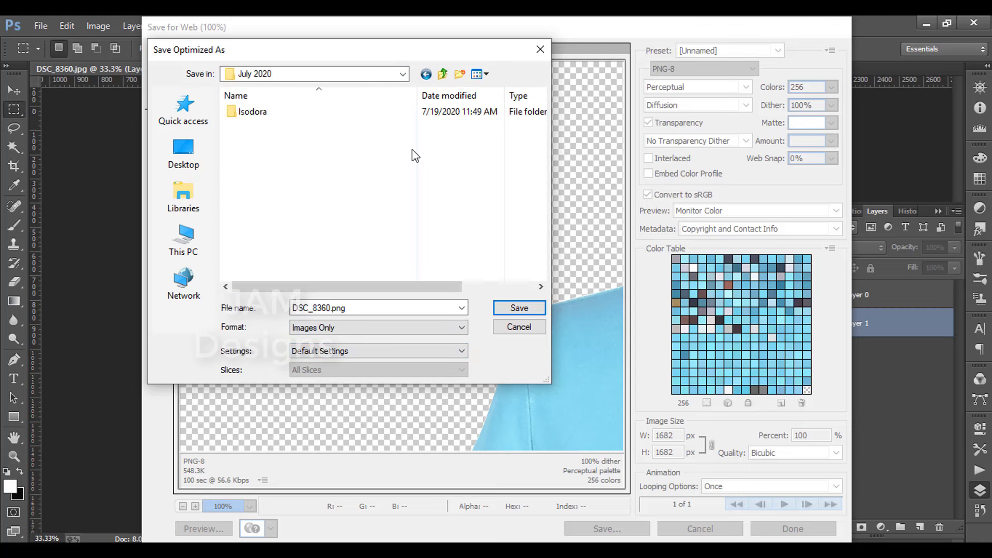
{"action": "double_click", "coordinate": [263, 110]}
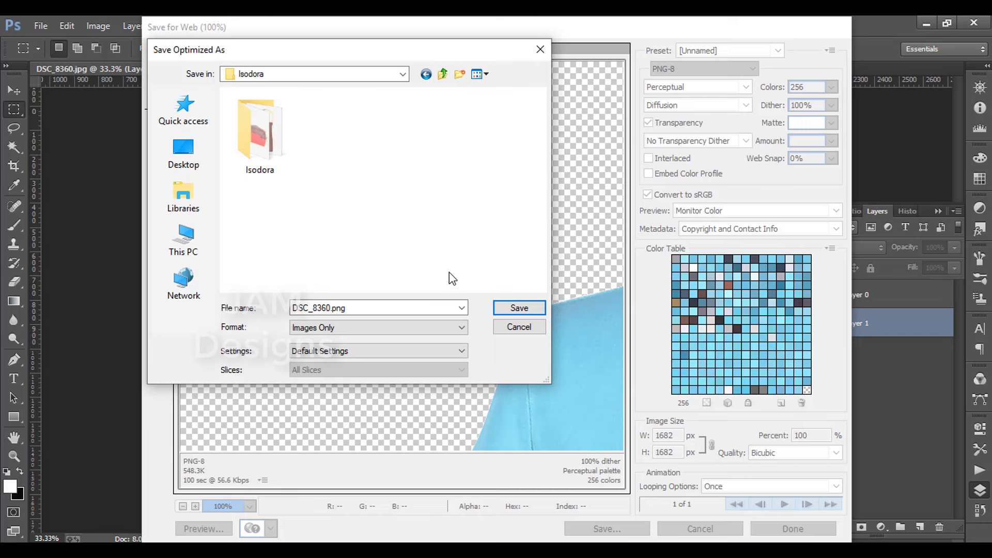
{"action": "left_click", "coordinate": [520, 308]}
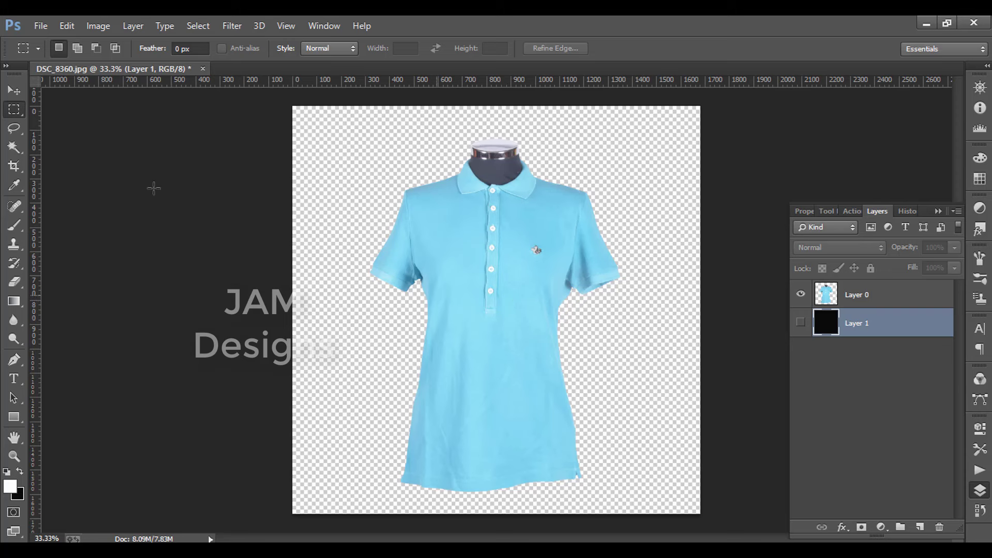
Open the tote bag photo DSC_8323 from the Isodora folder.
{"action": "left_click", "coordinate": [40, 26]}
{"action": "left_click", "coordinate": [40, 60]}
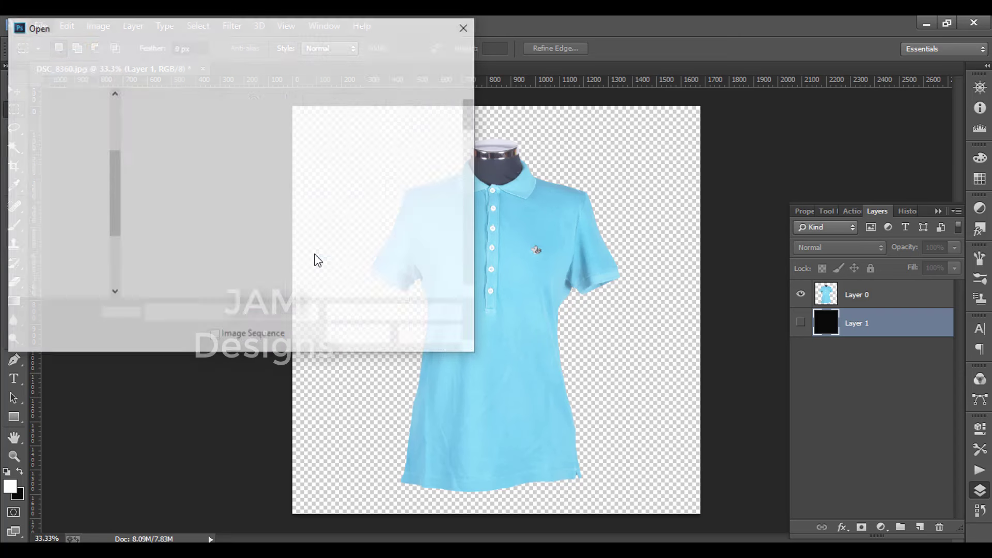
{"action": "mouse_move", "coordinate": [336, 217]}
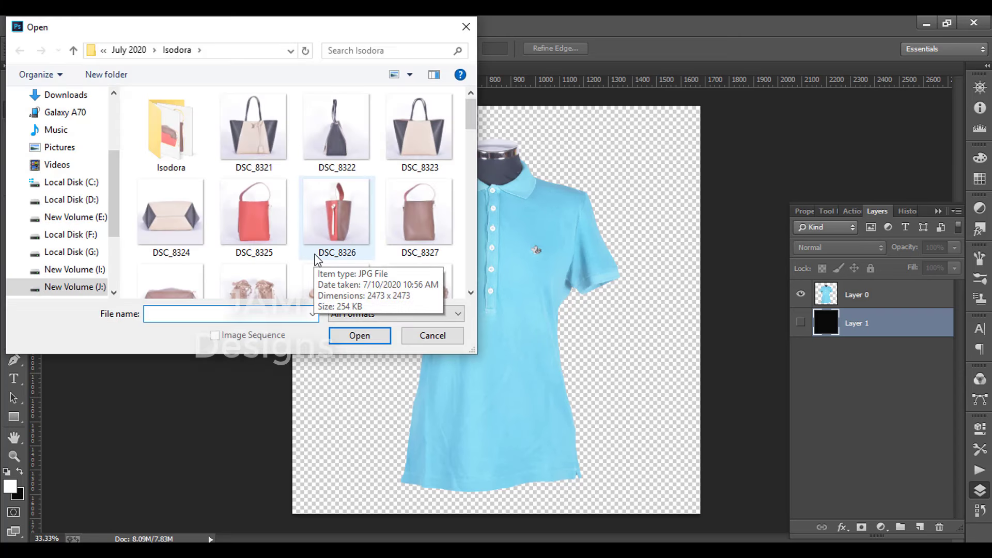
{"action": "left_click", "coordinate": [403, 155]}
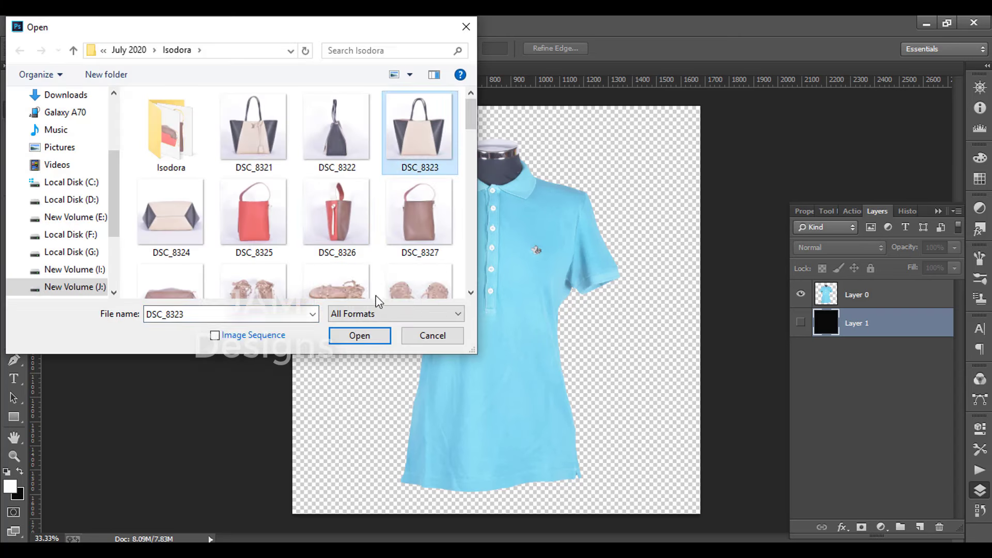
{"action": "left_click", "coordinate": [371, 337]}
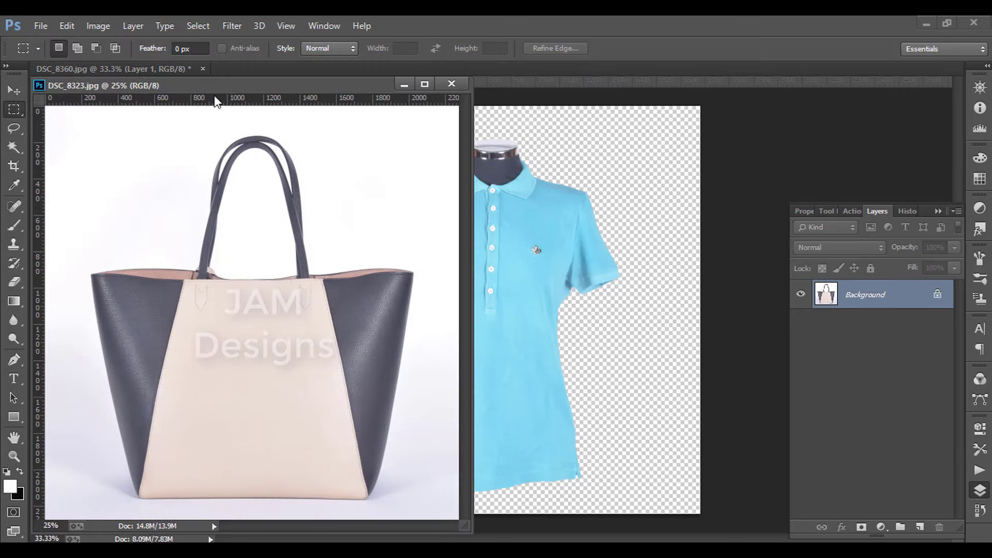
Dock DSC_8323 as a tab and zoom to 400% on the tote's upper rim and handles.
{"action": "left_click_drag", "start_coordinate": [205, 82], "coordinate": [403, 73]}
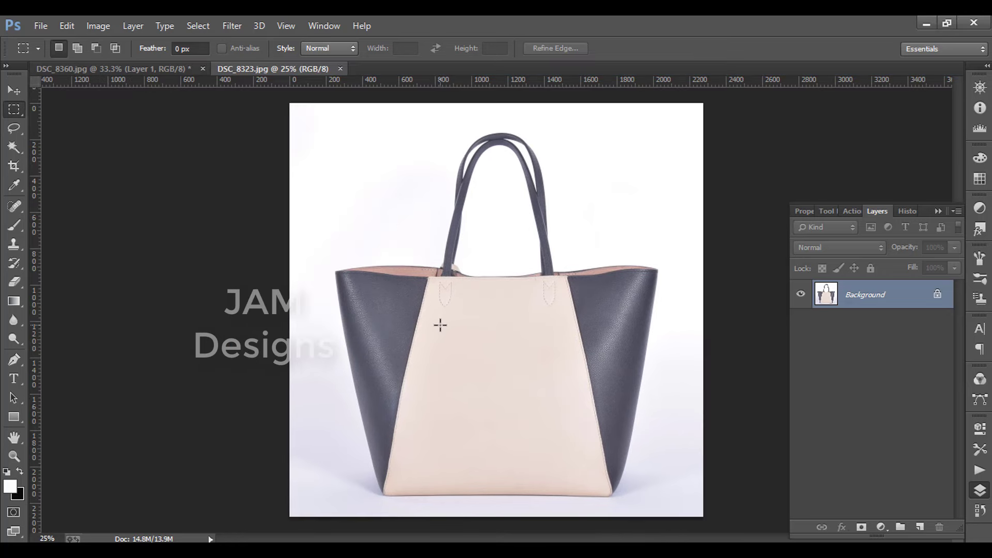
{"action": "scroll", "coordinate": [440, 324], "scroll_direction": "up", "scroll_amount": 1}
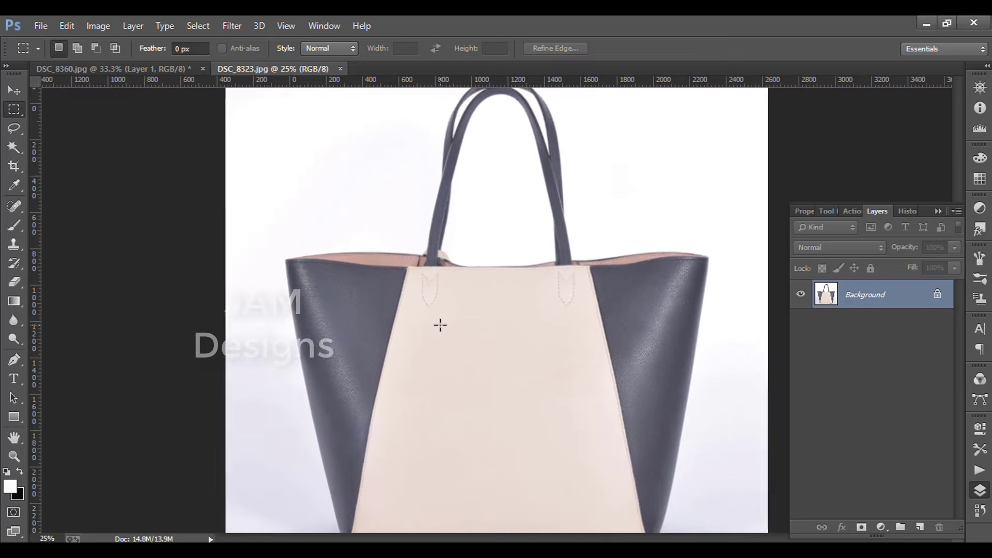
{"action": "scroll", "coordinate": [440, 324], "scroll_direction": "up", "scroll_amount": 1}
{"action": "scroll", "coordinate": [440, 324], "scroll_direction": "up", "scroll_amount": 1}
{"action": "scroll", "coordinate": [439, 325], "scroll_direction": "up", "scroll_amount": 1}
{"action": "scroll", "coordinate": [440, 324], "scroll_direction": "up", "scroll_amount": 1}
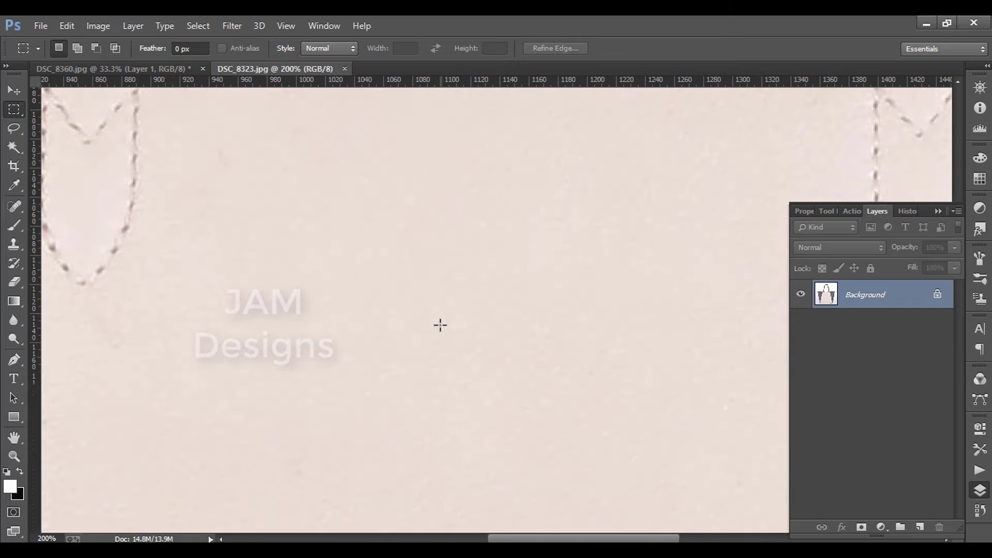
{"action": "left_click_drag", "start_coordinate": [422, 372], "coordinate": [463, 308]}
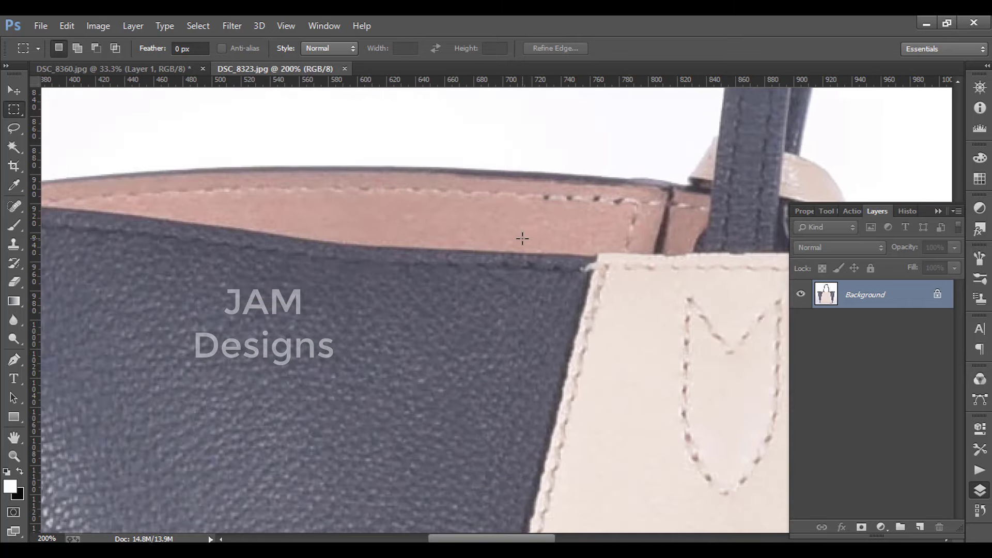
{"action": "scroll", "coordinate": [522, 239], "scroll_direction": "up", "scroll_amount": 1}
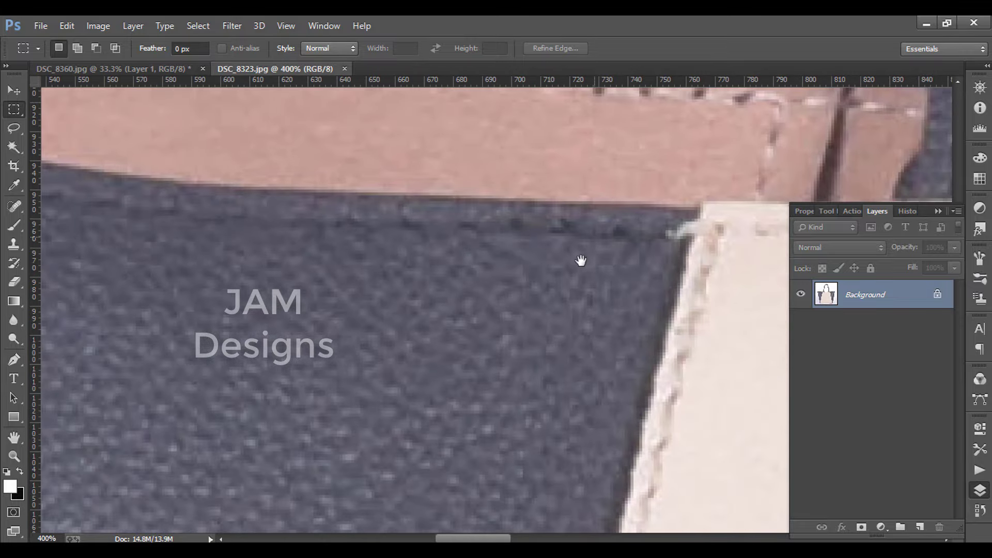
{"action": "left_click_drag", "start_coordinate": [581, 262], "coordinate": [496, 275]}
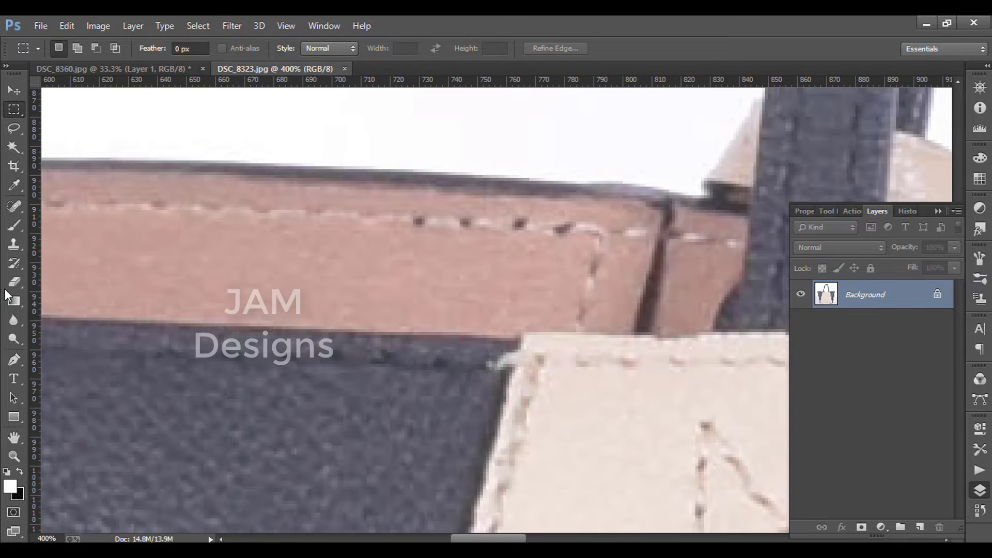
With the Pen tool, place the first curved anchor points along the bag's top edge.
{"action": "left_click", "coordinate": [12, 359]}
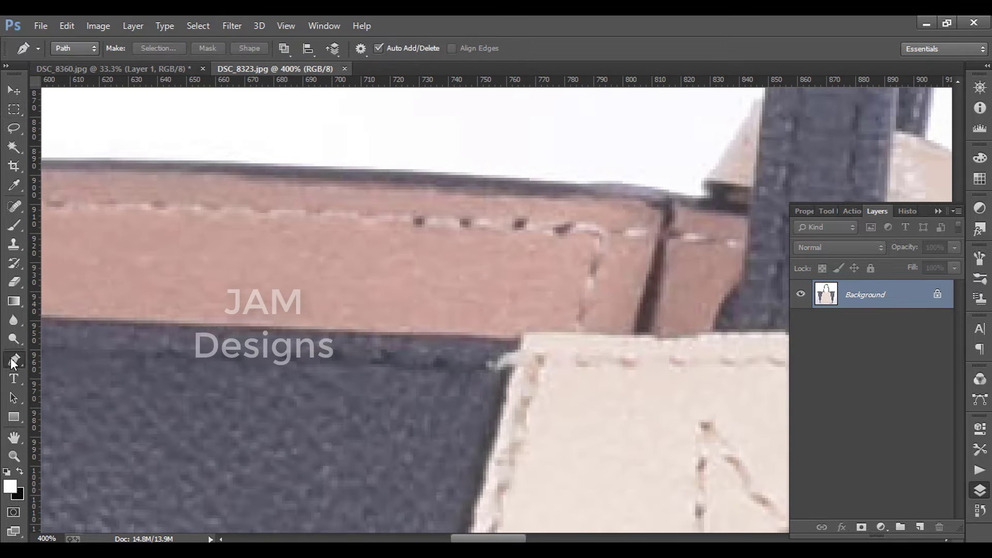
{"action": "left_click", "coordinate": [698, 200]}
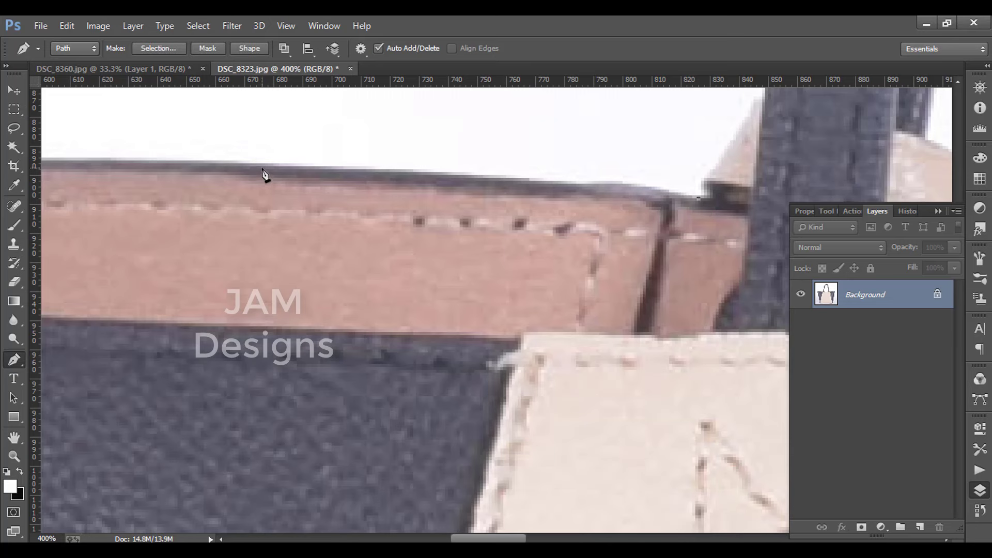
{"action": "left_click_drag", "start_coordinate": [366, 168], "coordinate": [235, 166]}
{"action": "left_click_drag", "start_coordinate": [104, 163], "coordinate": [543, 185]}
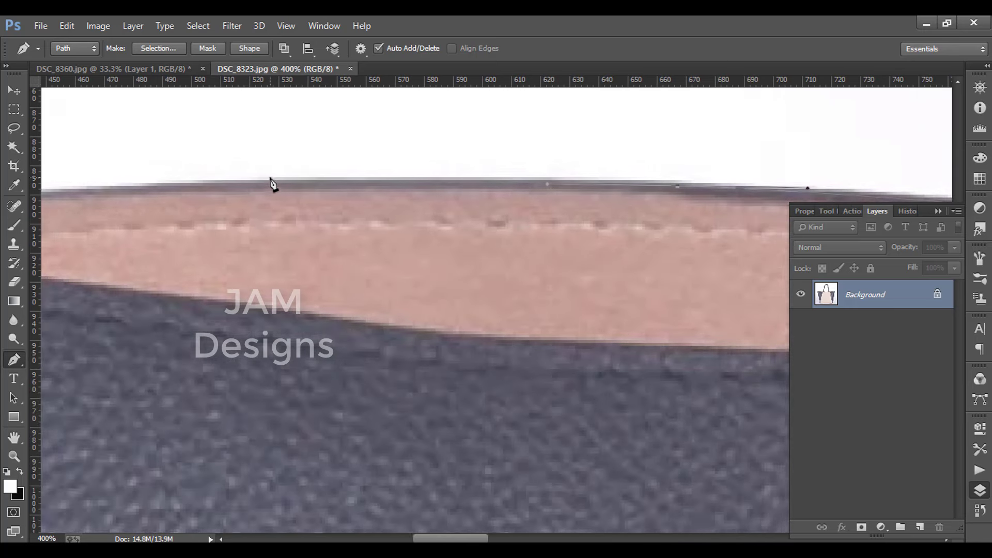
{"action": "mouse_move", "coordinate": [244, 184]}
{"action": "left_mouse_down"}
{"action": "mouse_move", "coordinate": [132, 193]}
{"action": "mouse_move", "coordinate": [618, 157]}
{"action": "left_mouse_up"}
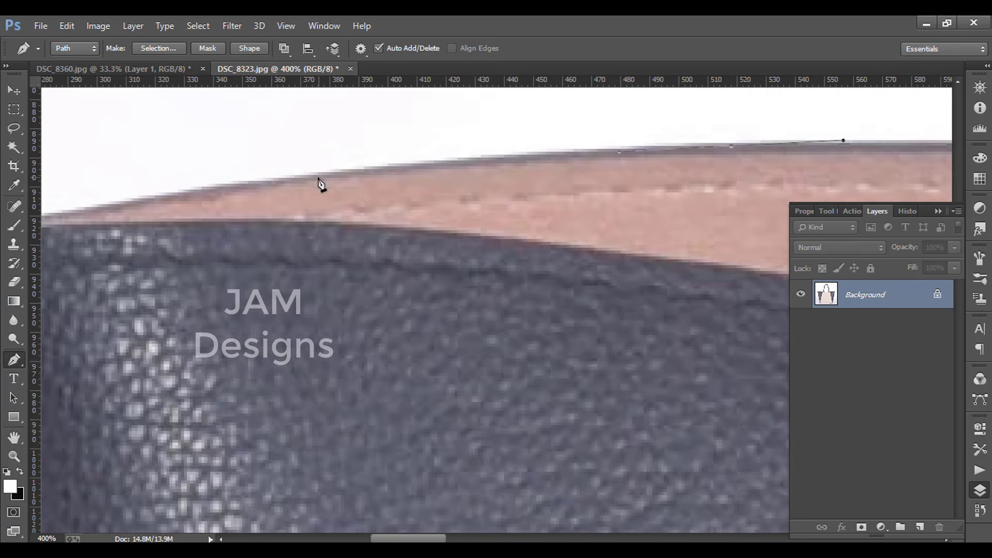
{"action": "left_click_drag", "start_coordinate": [274, 177], "coordinate": [171, 202]}
{"action": "key", "text": "ctrl+z"}
{"action": "key", "text": "ctrl+z"}
Carry the path around the top-left corner and curve it down the left side.
{"action": "left_click", "coordinate": [176, 195]}
{"action": "left_click", "coordinate": [84, 210]}
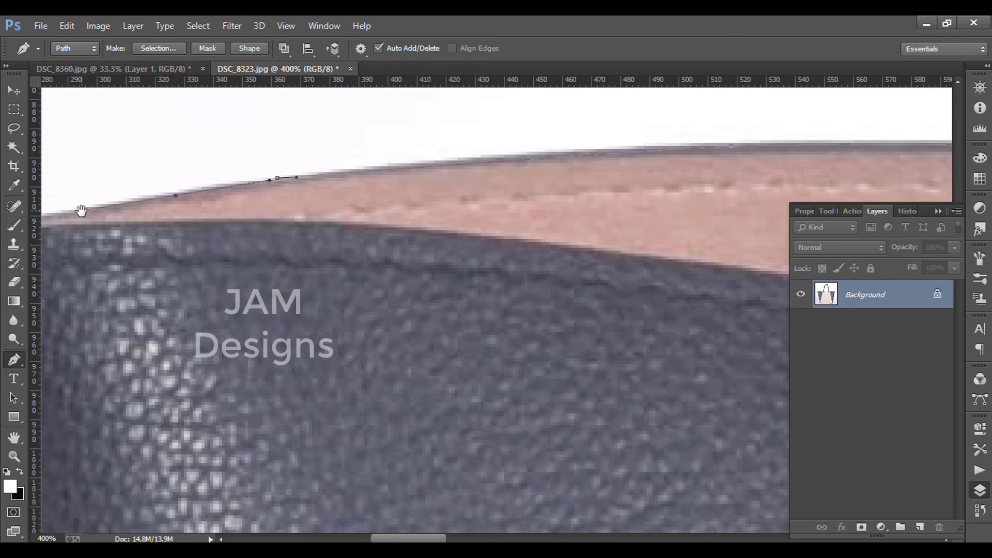
{"action": "left_click_drag", "start_coordinate": [84, 209], "coordinate": [464, 227]}
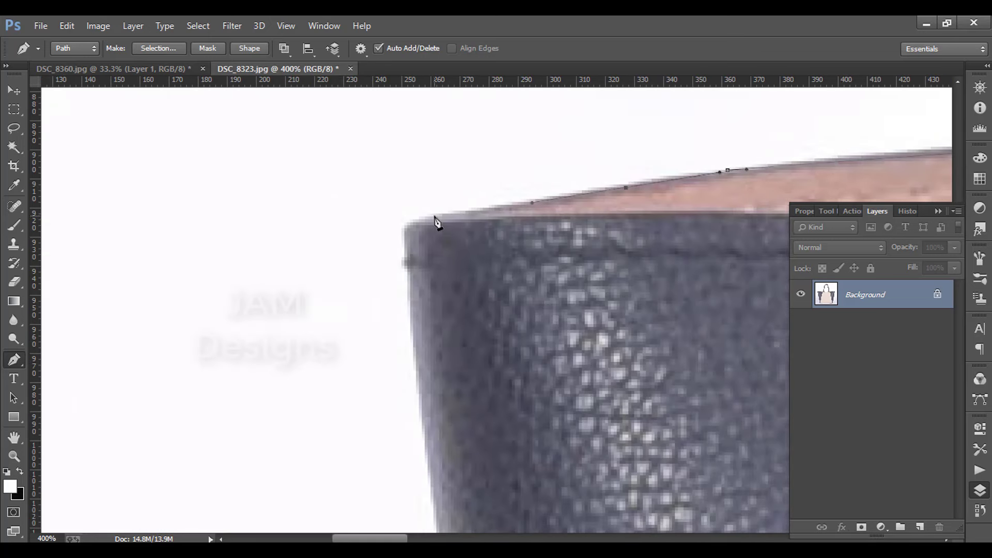
{"action": "left_click", "coordinate": [436, 217]}
{"action": "left_click_drag", "start_coordinate": [408, 224], "coordinate": [411, 309]}
{"action": "scroll", "coordinate": [419, 357], "scroll_direction": "down", "scroll_amount": 5}
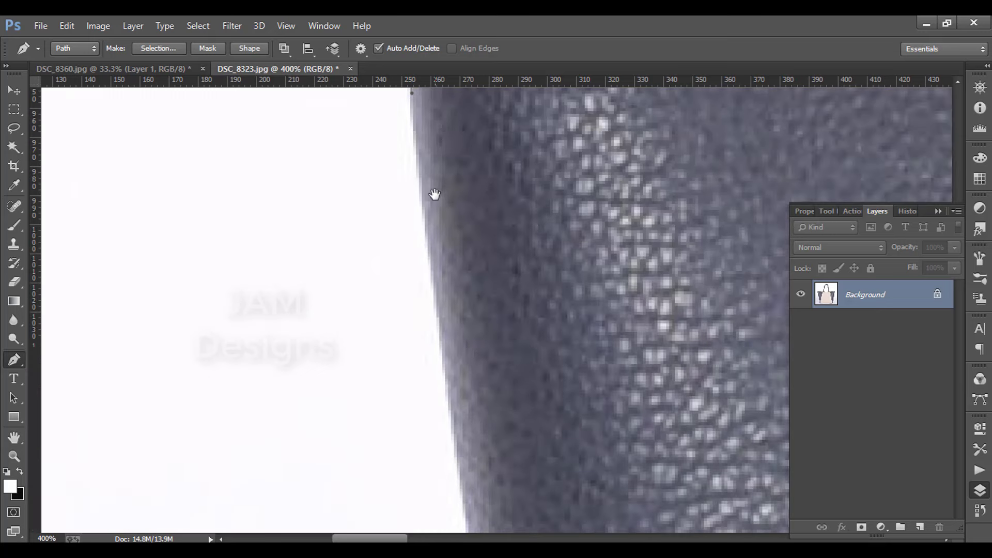
{"action": "left_click_drag", "start_coordinate": [448, 373], "coordinate": [464, 494]}
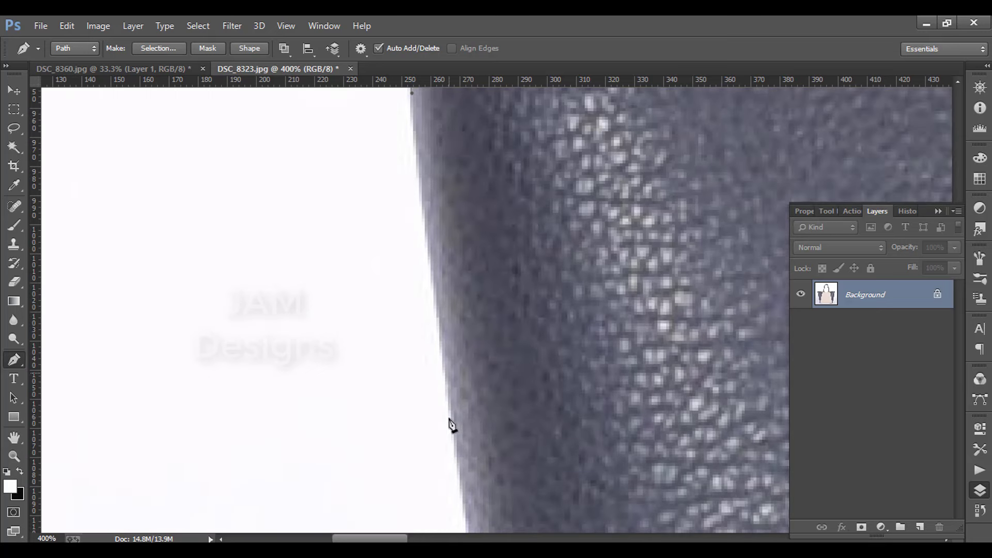
Add anchor points down the upper part of the bag's left edge.
{"action": "left_click", "coordinate": [464, 495]}
{"action": "scroll", "coordinate": [466, 414], "scroll_direction": "down", "scroll_amount": 5}
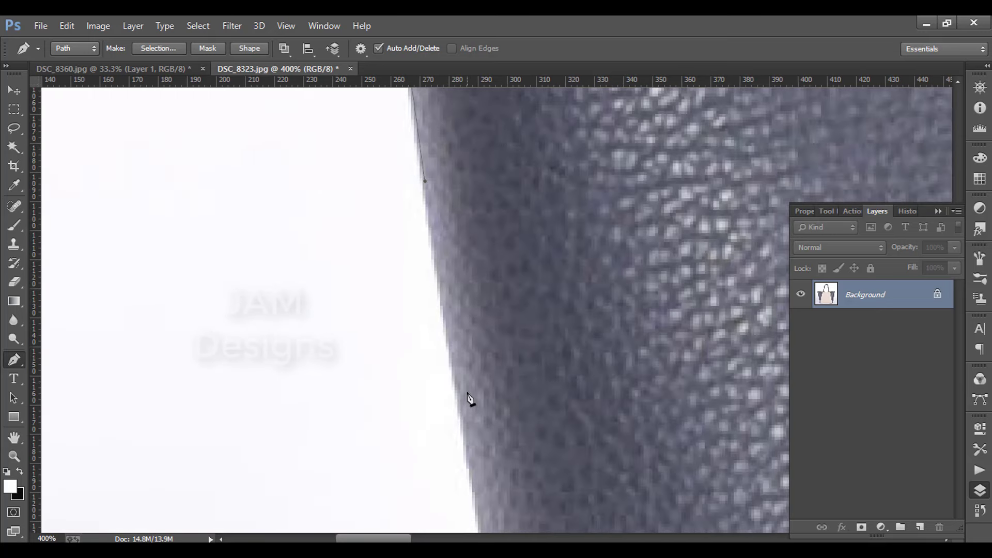
{"action": "left_click", "coordinate": [479, 507]}
{"action": "mouse_move", "coordinate": [479, 507]}
{"action": "left_mouse_down"}
{"action": "mouse_move", "coordinate": [451, 354]}
{"action": "mouse_move", "coordinate": [326, 39]}
{"action": "left_mouse_up"}
{"action": "left_click", "coordinate": [352, 320]}
{"action": "left_click", "coordinate": [369, 406]}
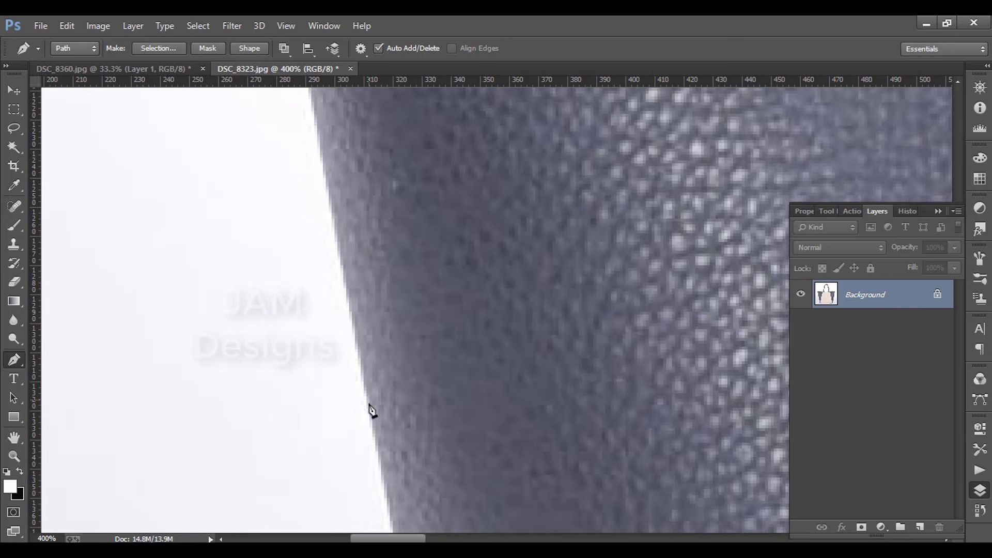
{"action": "left_click", "coordinate": [386, 490]}
{"action": "left_click_drag", "start_coordinate": [405, 414], "coordinate": [372, 221]}
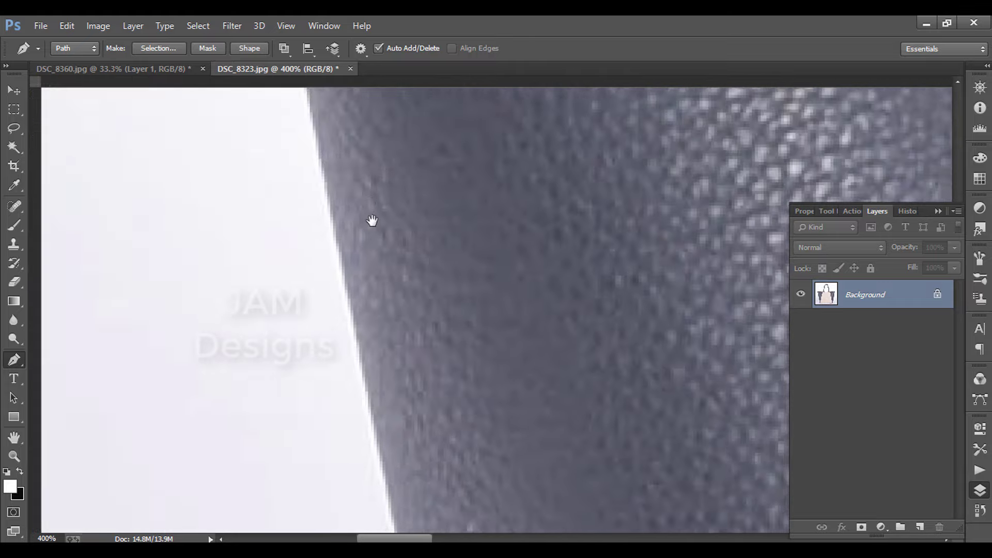
{"action": "left_click", "coordinate": [372, 370]}
{"action": "left_click", "coordinate": [398, 488]}
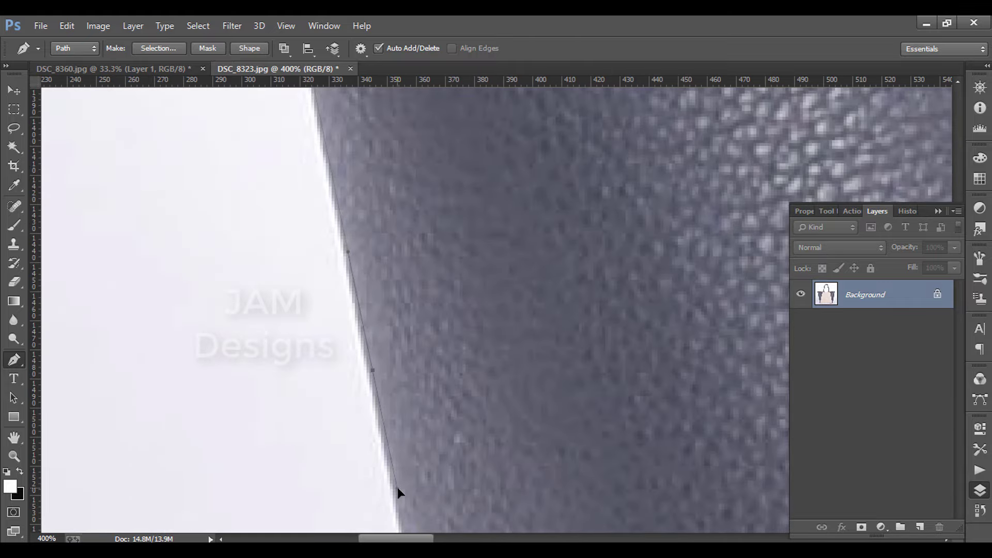
Continue the points down the left edge toward the bottom-left corner.
{"action": "left_click_drag", "start_coordinate": [420, 338], "coordinate": [386, 32]}
{"action": "left_click", "coordinate": [390, 328]}
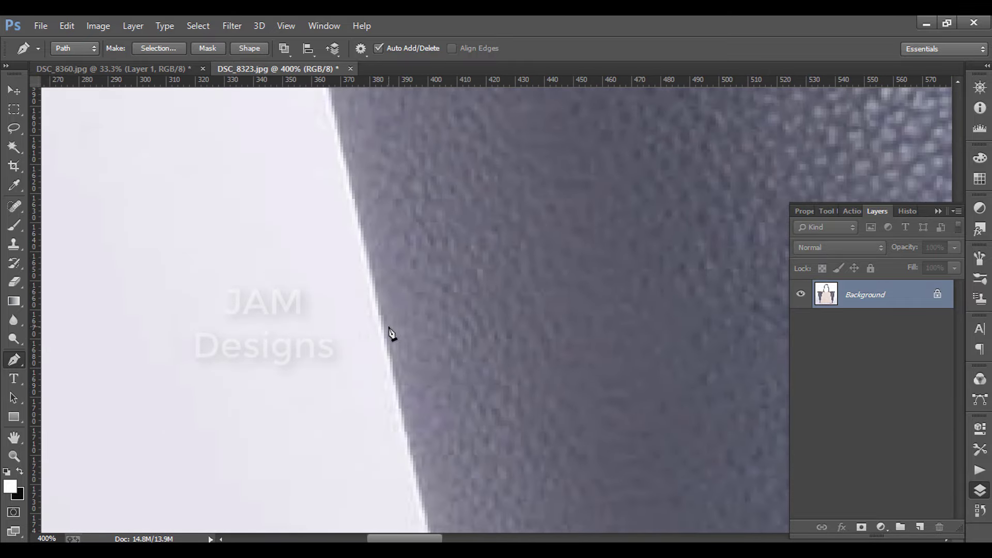
{"action": "left_click", "coordinate": [416, 473]}
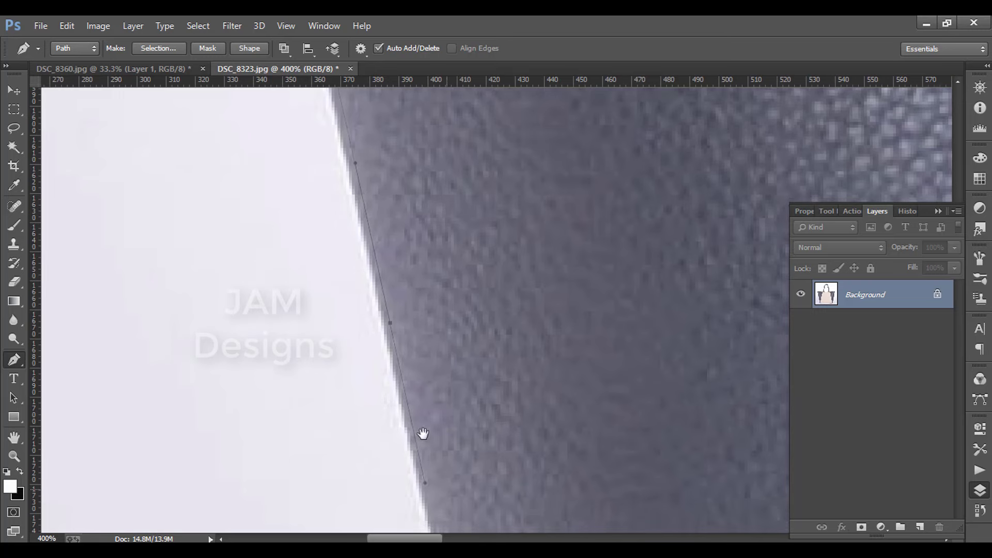
{"action": "left_click_drag", "start_coordinate": [421, 432], "coordinate": [270, 51]}
{"action": "left_click", "coordinate": [287, 281]}
{"action": "left_click", "coordinate": [305, 374]}
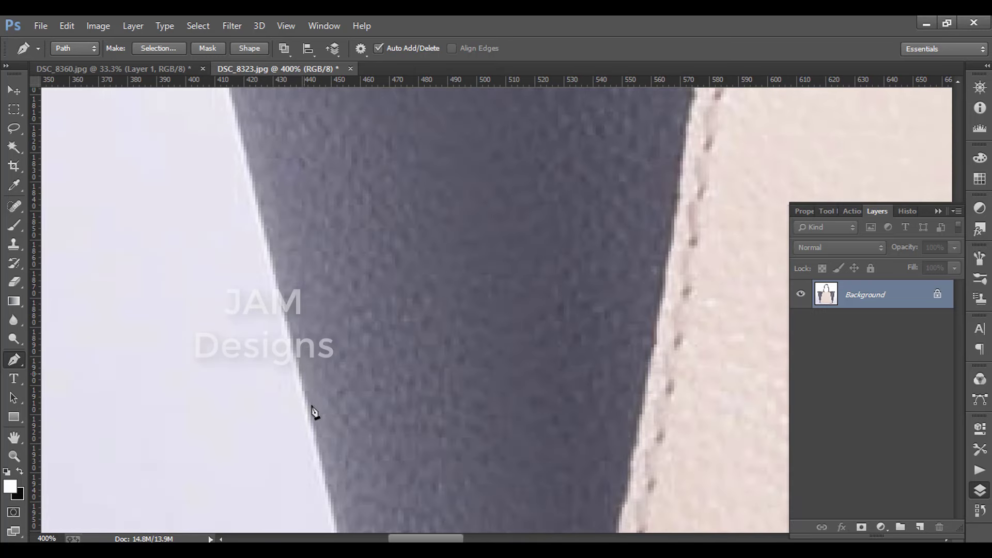
{"action": "left_click", "coordinate": [323, 468]}
{"action": "left_click_drag", "start_coordinate": [326, 471], "coordinate": [232, 155]}
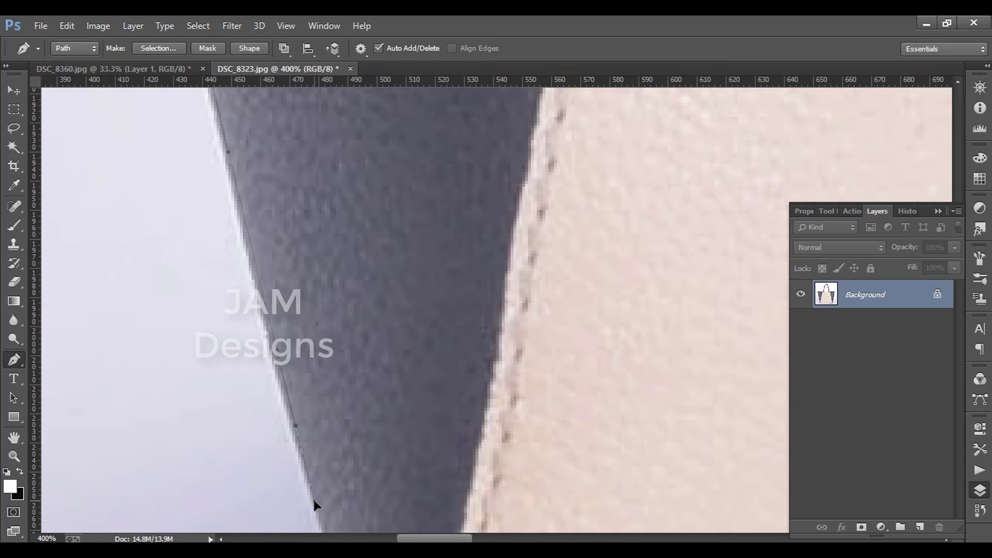
{"action": "left_click_drag", "start_coordinate": [348, 487], "coordinate": [259, 259]}
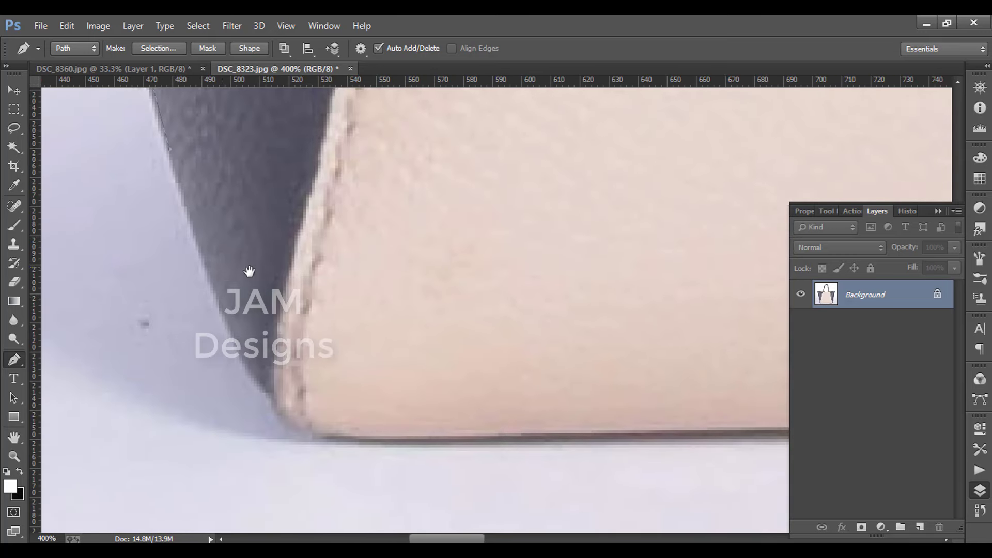
Round the path around the bottom-left corner and start along the bottom edge.
{"action": "left_click", "coordinate": [228, 320]}
{"action": "left_click", "coordinate": [249, 375]}
{"action": "left_click_drag", "start_coordinate": [313, 428], "coordinate": [334, 431]}
{"action": "left_click_drag", "start_coordinate": [594, 428], "coordinate": [339, 383]}
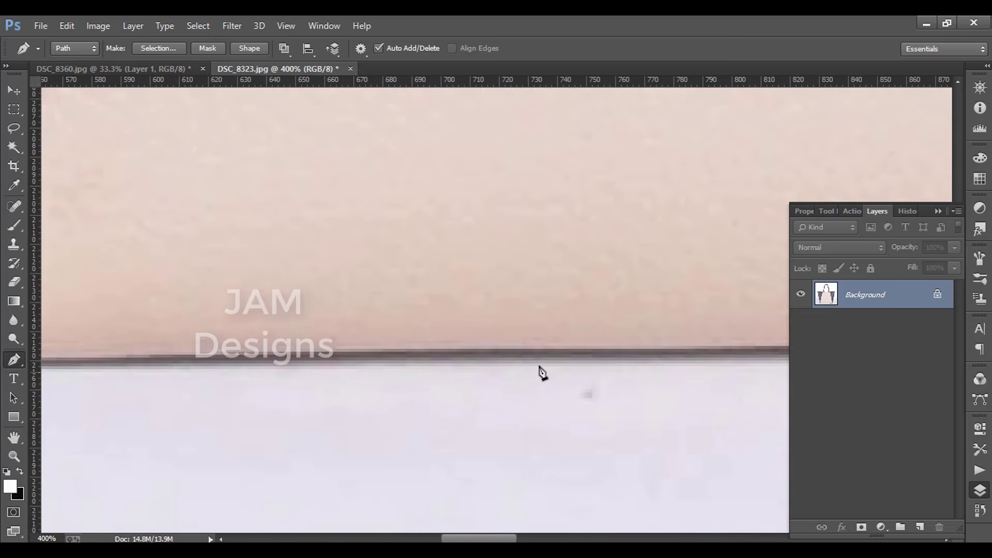
{"action": "mouse_move", "coordinate": [558, 343]}
{"action": "left_mouse_down"}
{"action": "mouse_move", "coordinate": [713, 341]}
{"action": "mouse_move", "coordinate": [361, 347]}
{"action": "left_mouse_up"}
{"action": "mouse_move", "coordinate": [598, 379]}
{"action": "left_mouse_down"}
{"action": "mouse_move", "coordinate": [219, 336]}
{"action": "mouse_move", "coordinate": [152, 340]}
{"action": "left_mouse_up"}
Add anchor points along the bottom edge to the bottom-right corner.
{"action": "left_click", "coordinate": [518, 362]}
{"action": "left_click", "coordinate": [621, 359]}
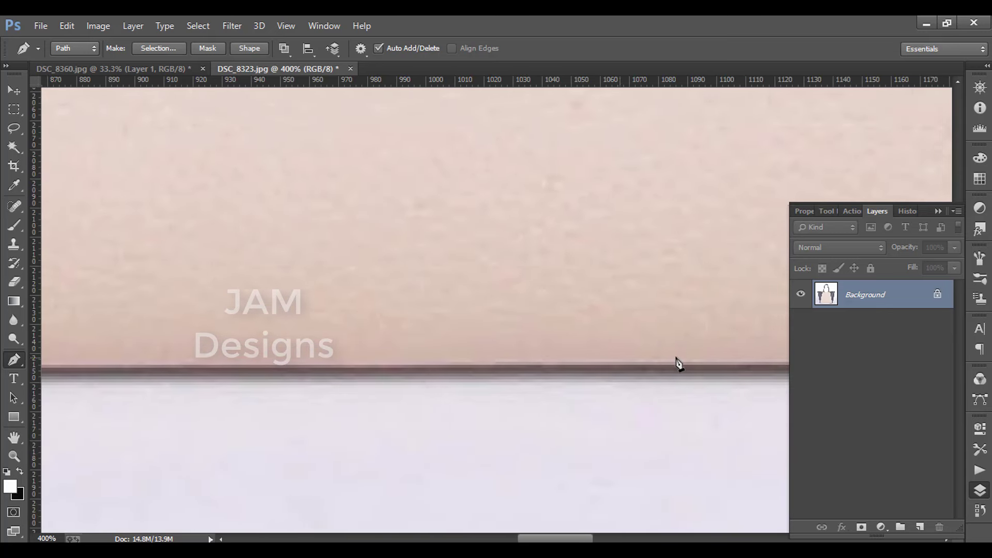
{"action": "left_click", "coordinate": [723, 358]}
{"action": "key", "text": "ctrl+r"}
{"action": "left_click_drag", "start_coordinate": [720, 343], "coordinate": [357, 303]}
{"action": "left_click_drag", "start_coordinate": [622, 339], "coordinate": [456, 359]}
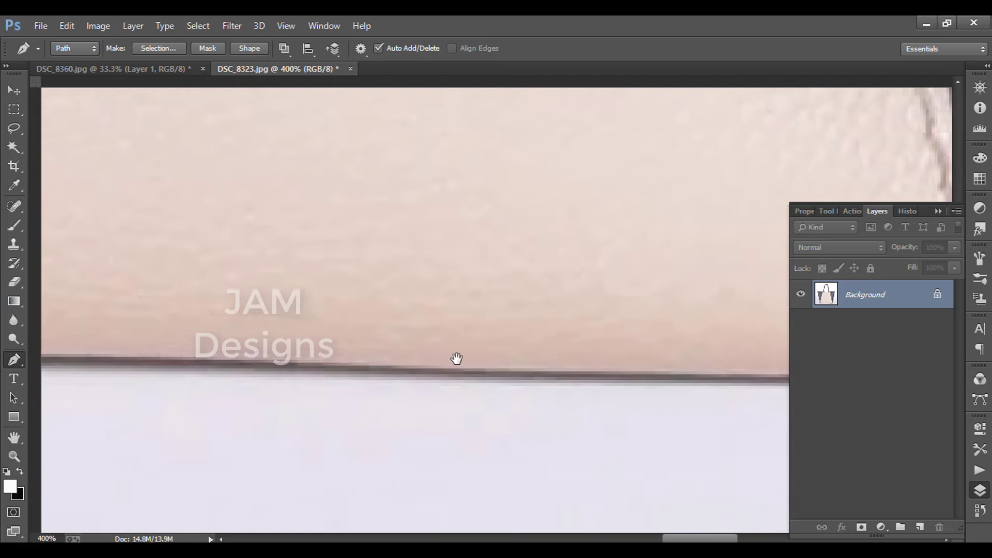
{"action": "key", "text": "ctrl+r"}
{"action": "left_click", "coordinate": [483, 361]}
{"action": "left_click", "coordinate": [618, 365]}
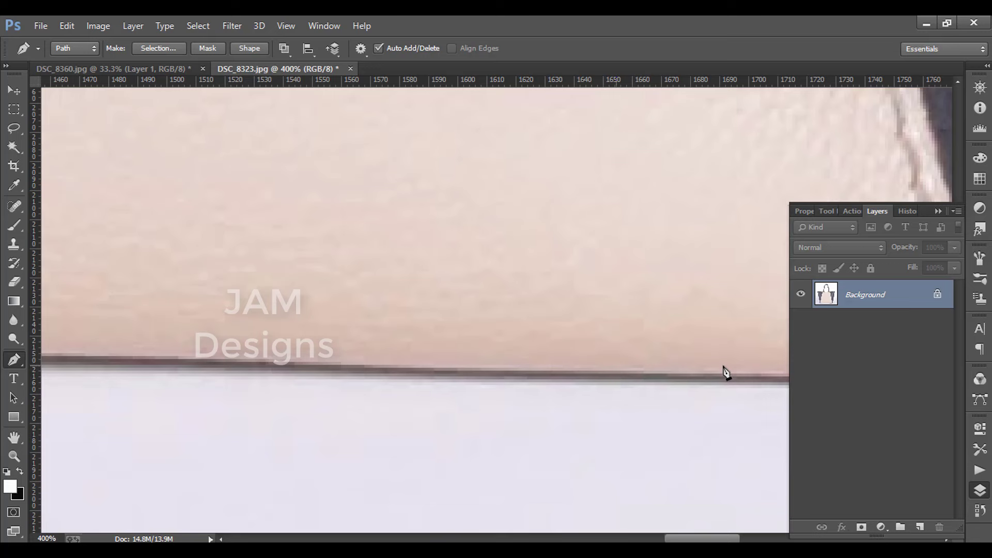
{"action": "left_click", "coordinate": [755, 370]}
Turn the path around the bottom-right corner and up the right edge.
{"action": "left_click_drag", "start_coordinate": [748, 361], "coordinate": [365, 336]}
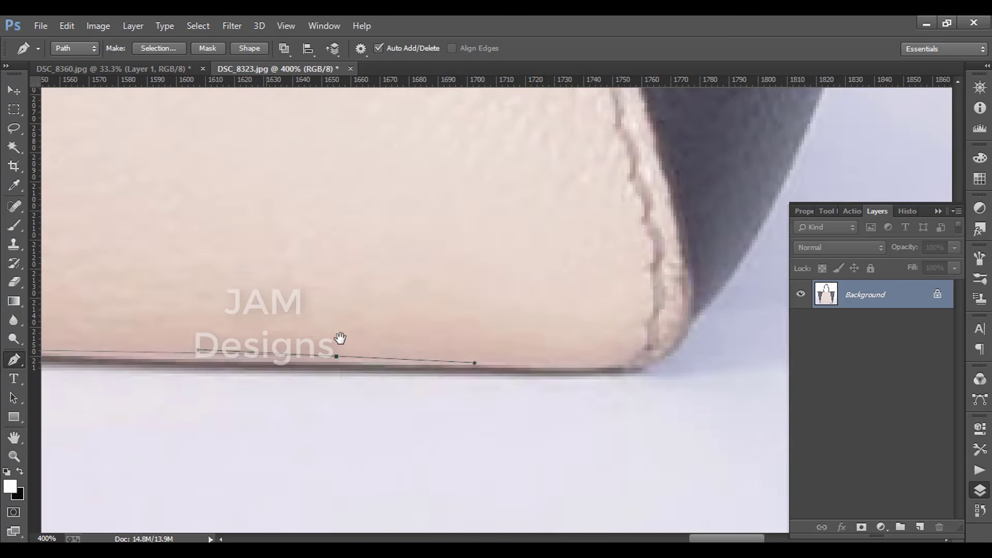
{"action": "left_click", "coordinate": [372, 365]}
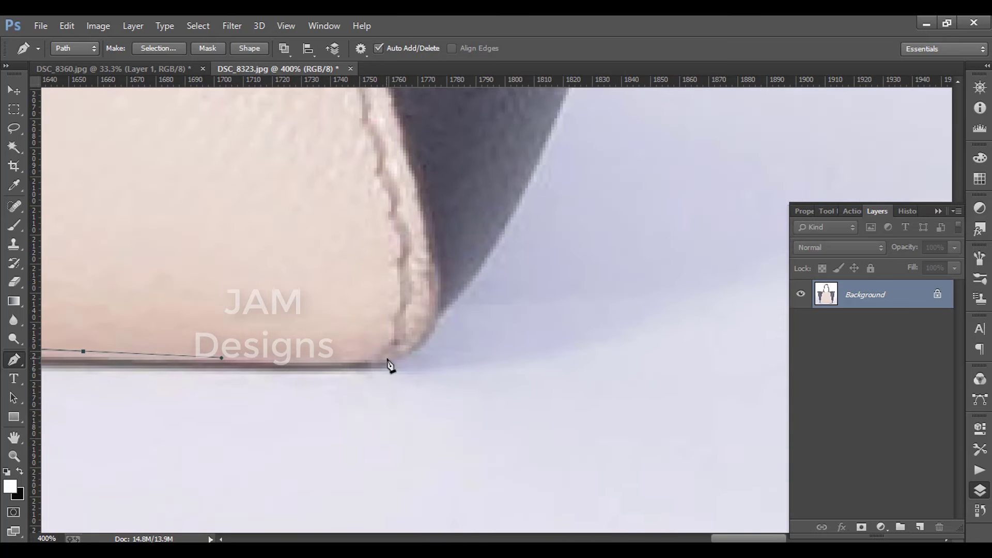
{"action": "left_click", "coordinate": [417, 344]}
{"action": "left_click", "coordinate": [466, 282]}
{"action": "left_click", "coordinate": [497, 235]}
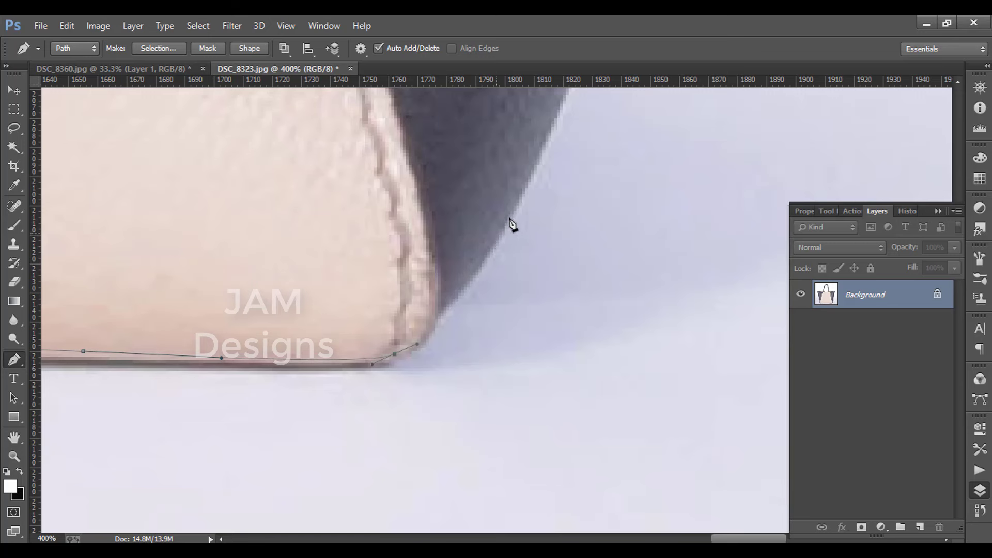
{"action": "left_click", "coordinate": [528, 187]}
{"action": "left_click_drag", "start_coordinate": [492, 251], "coordinate": [422, 409]}
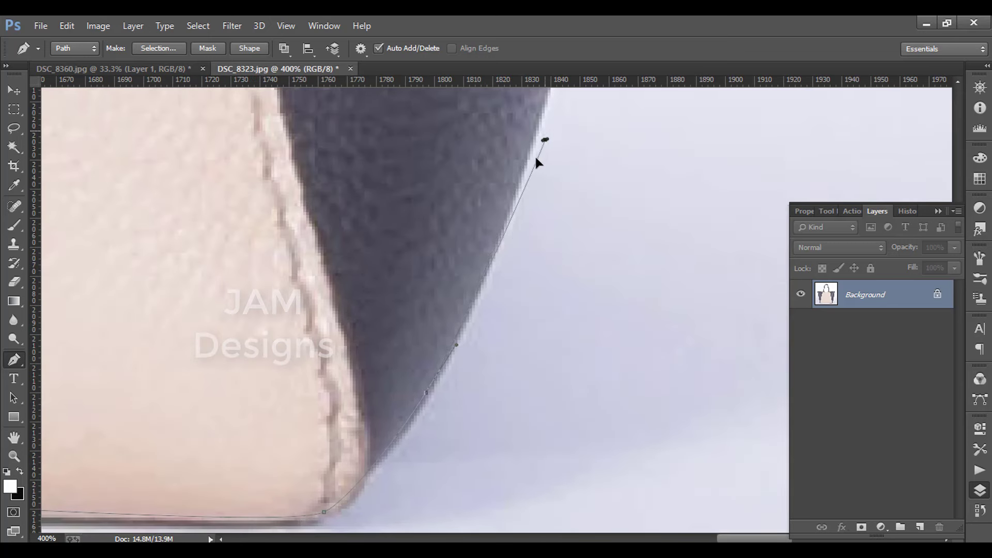
{"action": "left_click", "coordinate": [505, 271]}
{"action": "left_click", "coordinate": [516, 188]}
Add curved and corner points further up the bag's right edge.
{"action": "left_click_drag", "start_coordinate": [524, 339], "coordinate": [472, 553]}
{"action": "mouse_move", "coordinate": [526, 242]}
{"action": "left_mouse_down"}
{"action": "mouse_move", "coordinate": [549, 148]}
{"action": "mouse_move", "coordinate": [572, 133]}
{"action": "mouse_move", "coordinate": [515, 393]}
{"action": "left_mouse_up"}
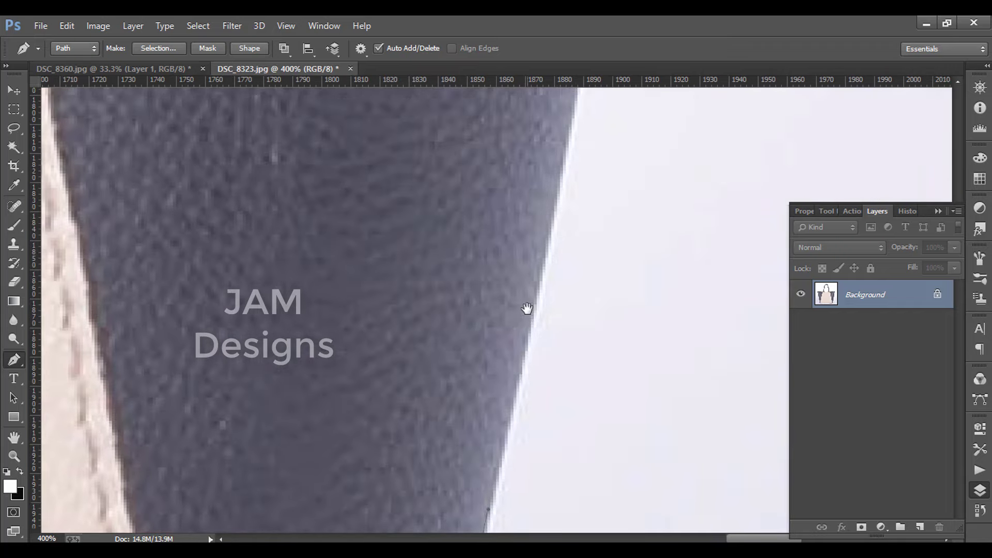
{"action": "mouse_move", "coordinate": [553, 216]}
{"action": "left_mouse_down"}
{"action": "mouse_move", "coordinate": [566, 133]}
{"action": "mouse_move", "coordinate": [484, 314]}
{"action": "mouse_move", "coordinate": [476, 266]}
{"action": "left_mouse_up"}
{"action": "left_click", "coordinate": [474, 274]}
{"action": "left_click", "coordinate": [490, 208]}
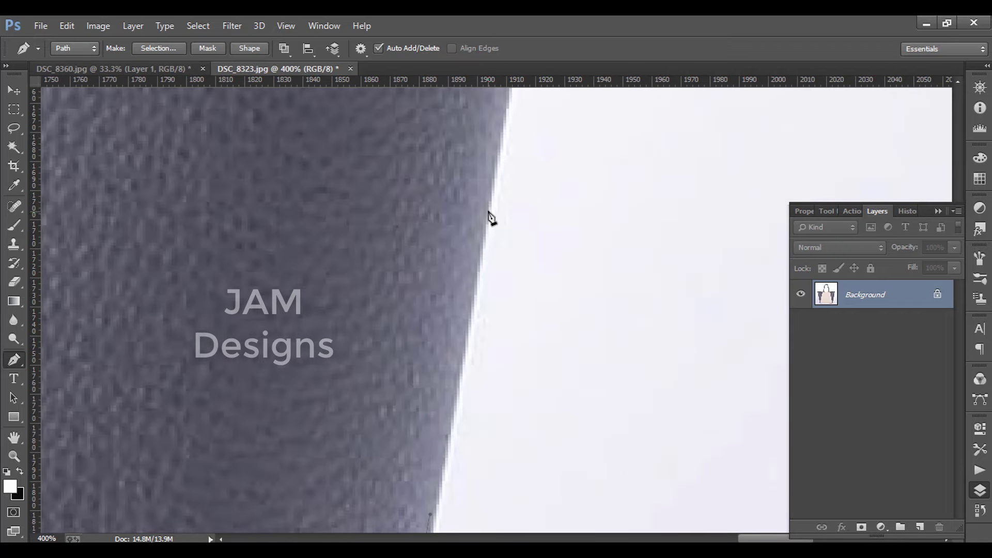
{"action": "left_click_drag", "start_coordinate": [534, 142], "coordinate": [485, 281]}
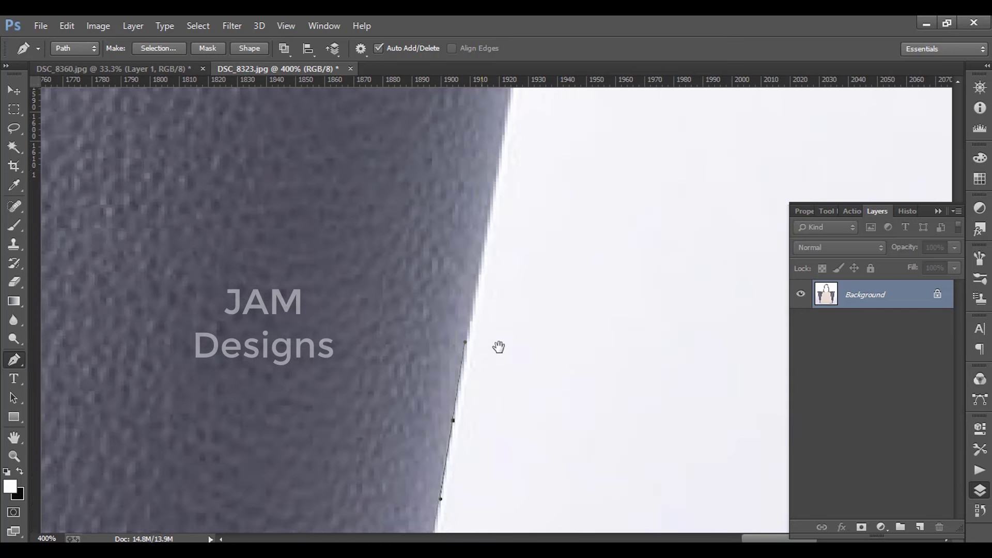
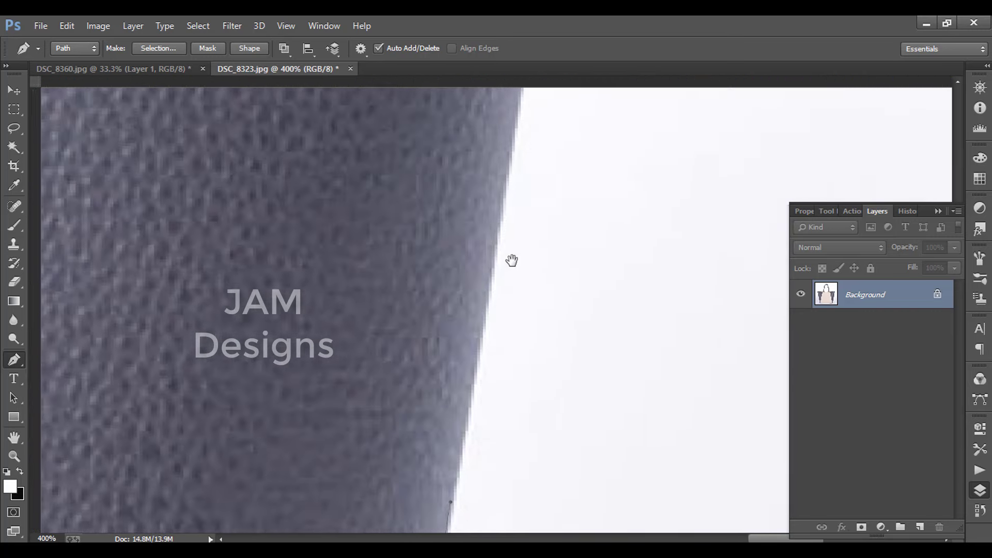
Add a curved anchor point higher up the bag's side edge.
{"action": "left_click_drag", "start_coordinate": [512, 260], "coordinate": [496, 317]}
{"action": "left_click", "coordinate": [510, 243]}
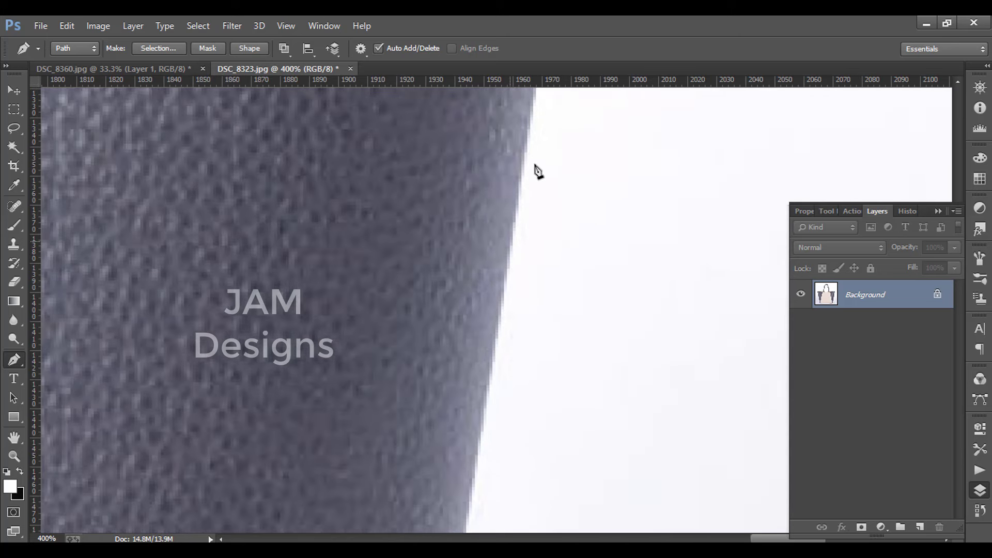
{"action": "left_click_drag", "start_coordinate": [534, 160], "coordinate": [530, 153]}
Step back two New Anchor Point states in History to remove the stray anchors.
{"action": "left_click", "coordinate": [980, 511]}
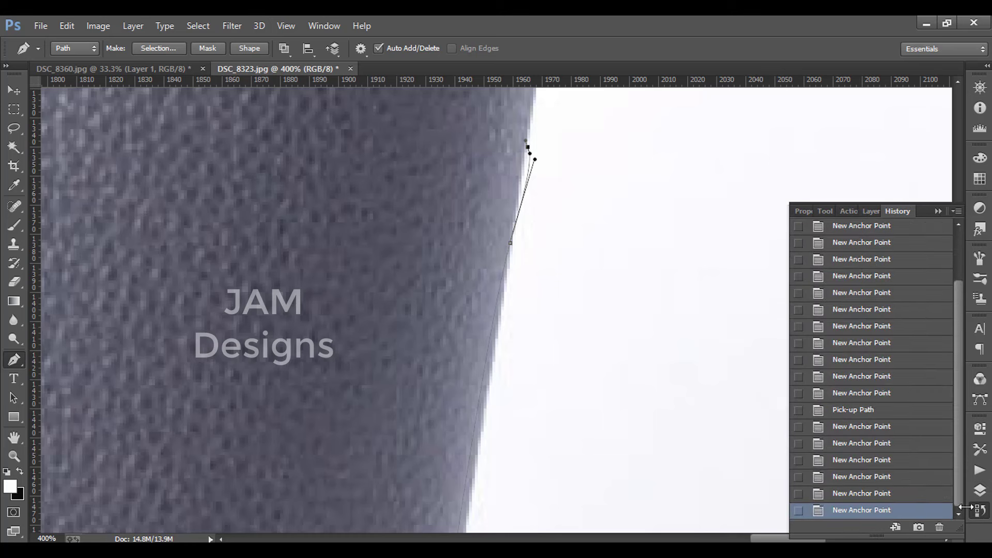
{"action": "left_click", "coordinate": [914, 494]}
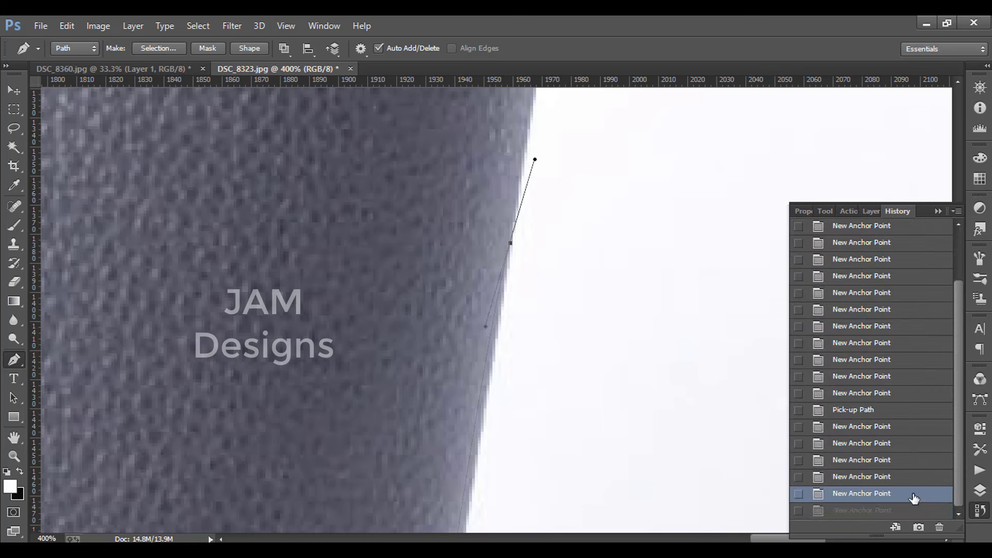
{"action": "left_click", "coordinate": [913, 483]}
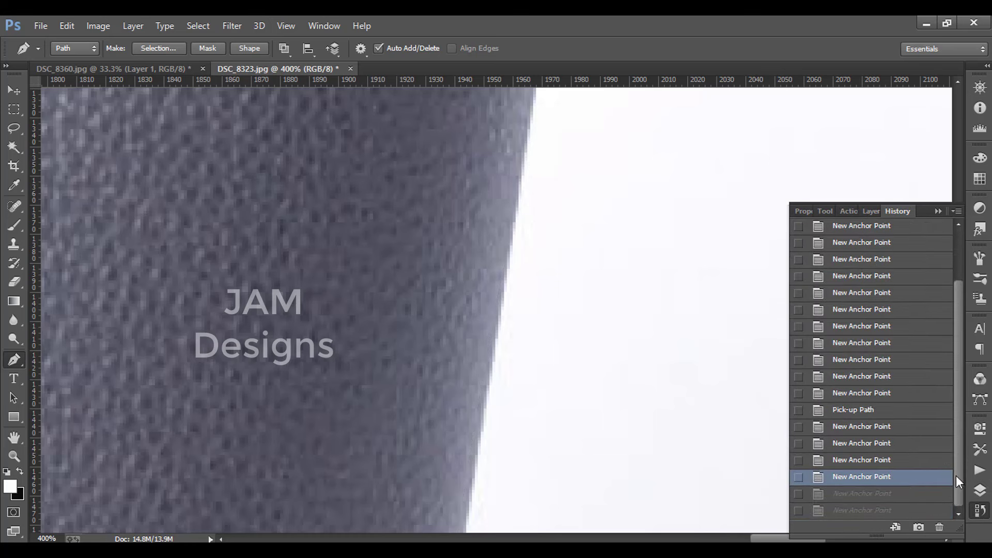
{"action": "left_click", "coordinate": [977, 496]}
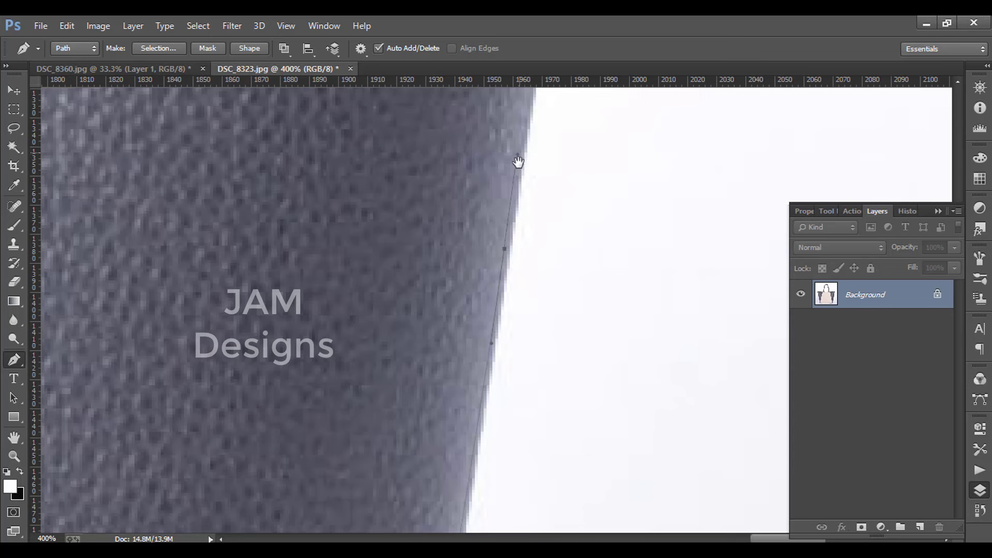
Extend the path with anchors up the bag's side edge to near its top.
{"action": "mouse_move", "coordinate": [518, 161]}
{"action": "left_mouse_down"}
{"action": "mouse_move", "coordinate": [408, 293]}
{"action": "mouse_move", "coordinate": [467, 241]}
{"action": "left_mouse_up"}
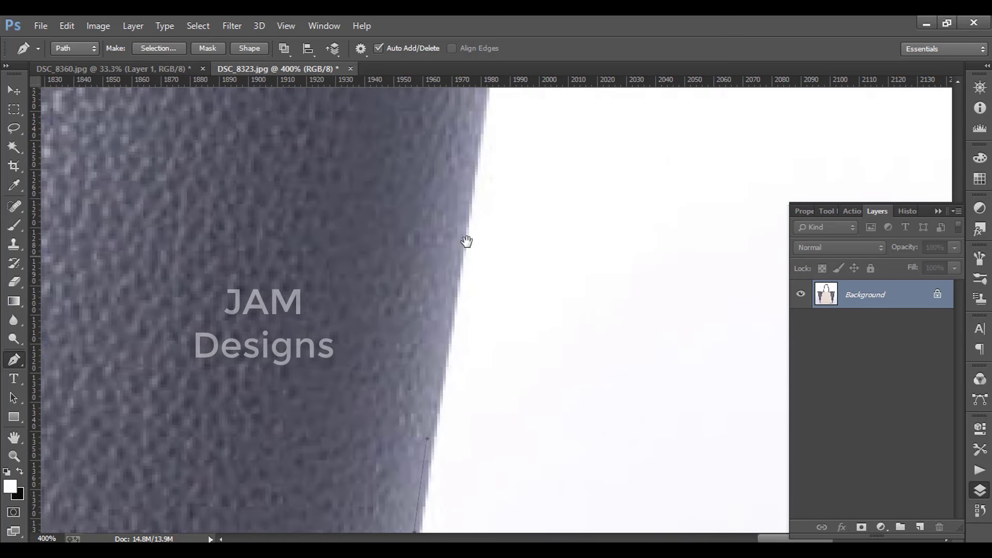
{"action": "left_click", "coordinate": [475, 140]}
{"action": "left_click_drag", "start_coordinate": [475, 136], "coordinate": [403, 326]}
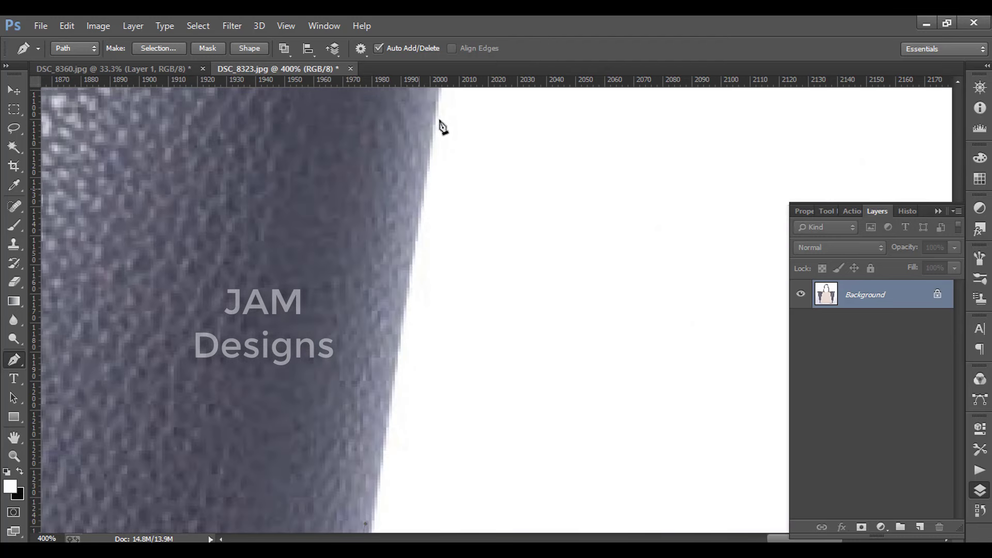
{"action": "left_click", "coordinate": [435, 96]}
{"action": "mouse_move", "coordinate": [449, 150]}
{"action": "left_mouse_down"}
{"action": "mouse_move", "coordinate": [434, 332]}
{"action": "mouse_move", "coordinate": [414, 379]}
{"action": "left_mouse_up"}
{"action": "left_click_drag", "start_coordinate": [414, 181], "coordinate": [414, 333]}
Add smooth curved anchors around the upper corner and along the top rim toward the handle.
{"action": "left_click_drag", "start_coordinate": [421, 283], "coordinate": [427, 200]}
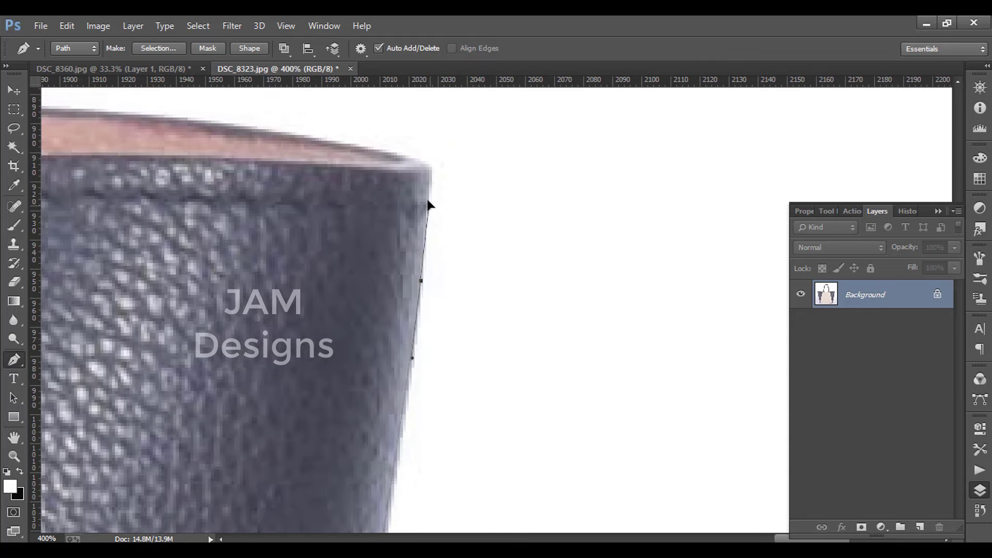
{"action": "mouse_move", "coordinate": [410, 160]}
{"action": "left_mouse_down"}
{"action": "mouse_move", "coordinate": [375, 150]}
{"action": "mouse_move", "coordinate": [547, 221]}
{"action": "mouse_move", "coordinate": [431, 212]}
{"action": "left_mouse_up"}
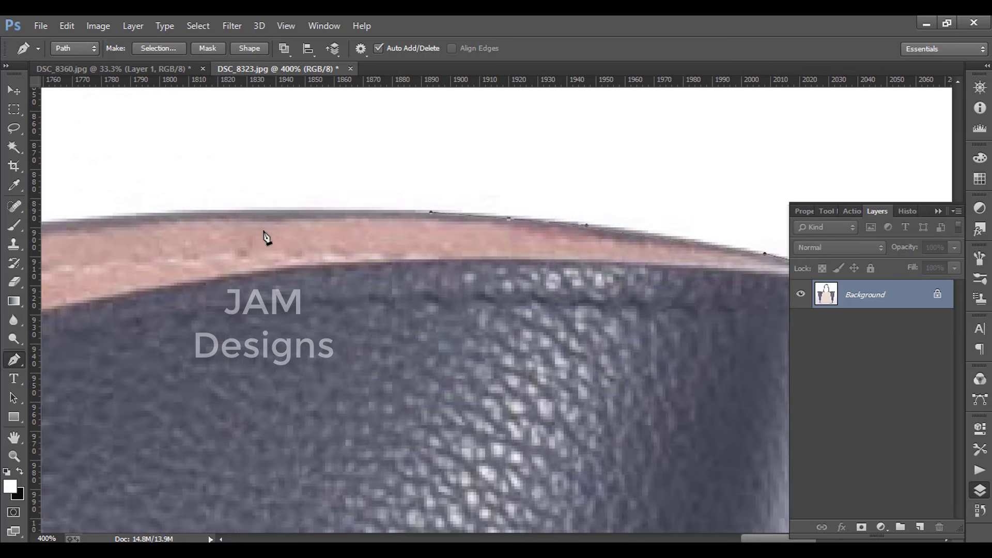
{"action": "mouse_move", "coordinate": [192, 214]}
{"action": "left_mouse_down"}
{"action": "mouse_move", "coordinate": [94, 221]}
{"action": "mouse_move", "coordinate": [527, 235]}
{"action": "left_mouse_up"}
{"action": "left_click_drag", "start_coordinate": [279, 245], "coordinate": [167, 266]}
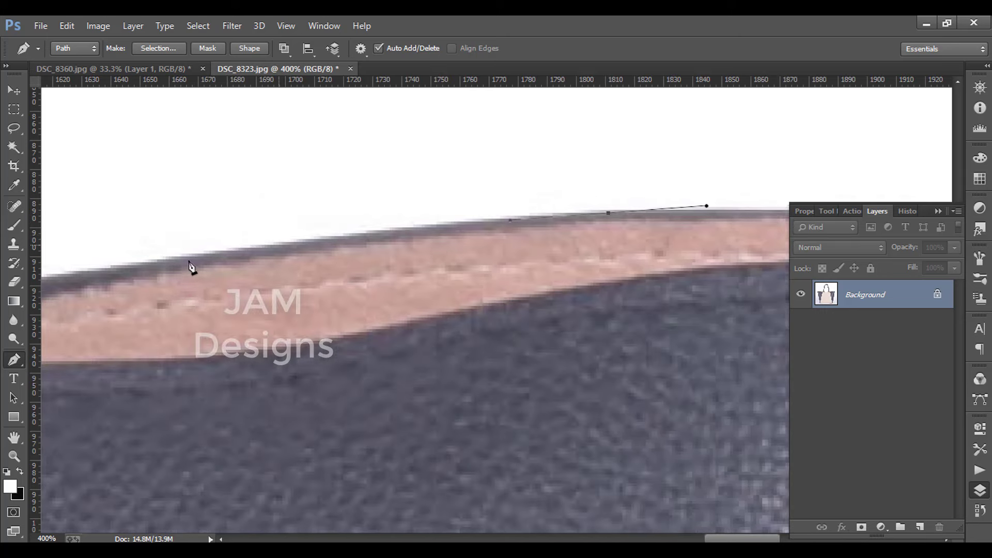
{"action": "left_click_drag", "start_coordinate": [52, 284], "coordinate": [469, 224]}
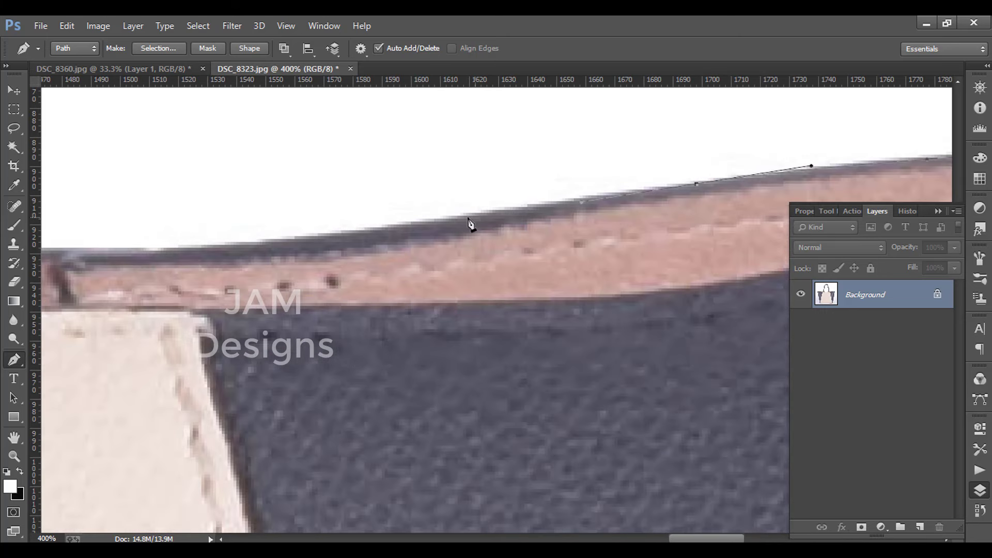
{"action": "left_click_drag", "start_coordinate": [278, 249], "coordinate": [653, 250]}
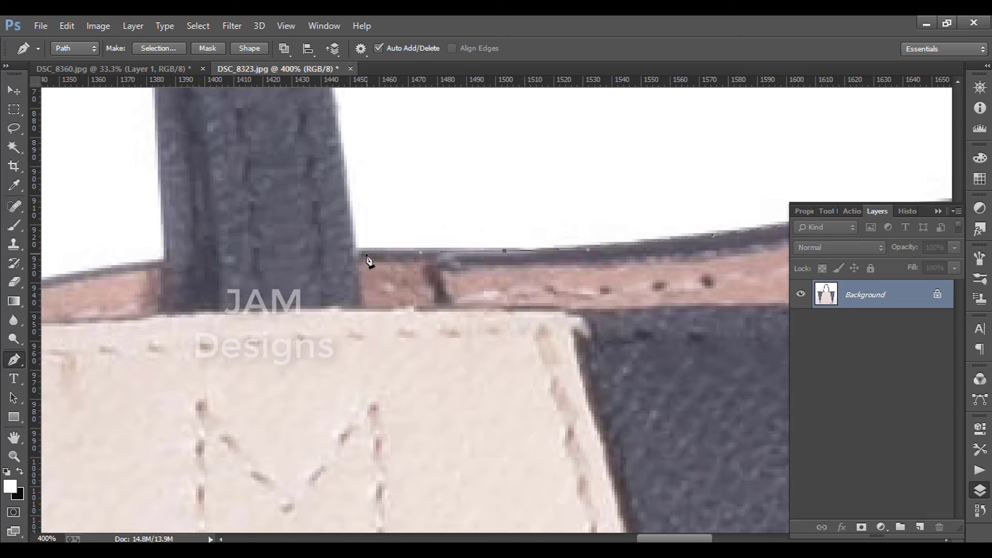
Start tracing up the handle's outer edge with several curved anchors.
{"action": "scroll", "coordinate": [348, 311], "scroll_direction": "up", "scroll_amount": 5}
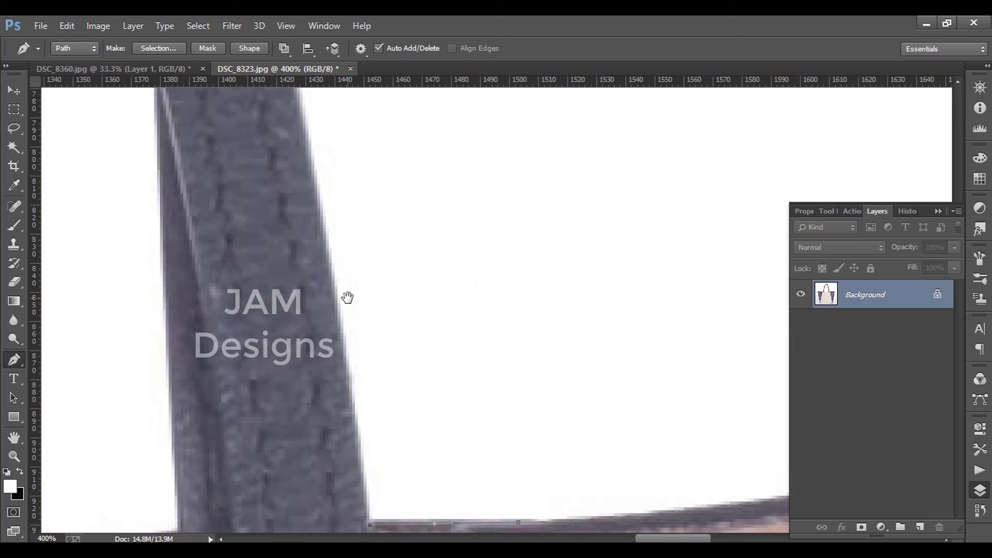
{"action": "left_click_drag", "start_coordinate": [329, 263], "coordinate": [317, 168]}
{"action": "left_click_drag", "start_coordinate": [324, 127], "coordinate": [373, 304]}
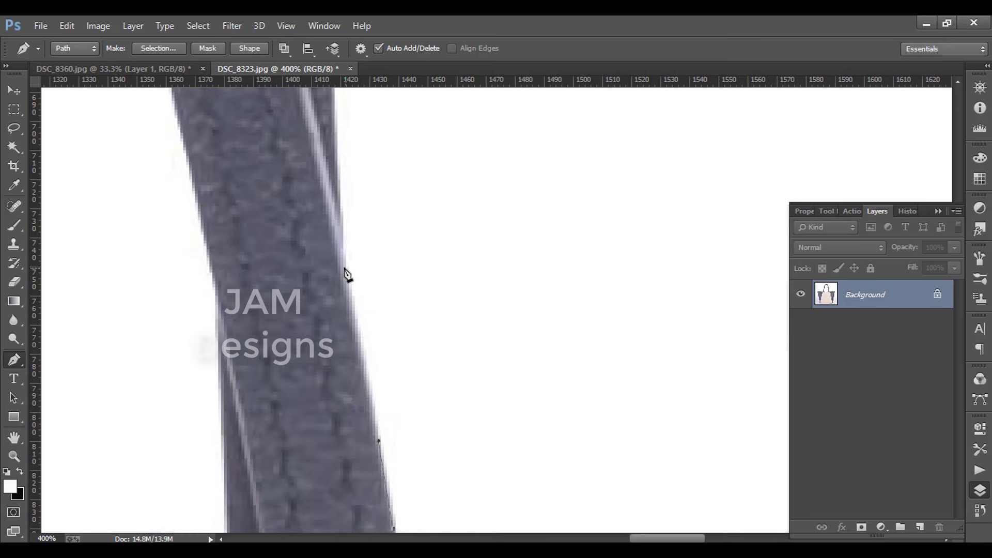
{"action": "mouse_move", "coordinate": [344, 267]}
{"action": "left_mouse_down"}
{"action": "mouse_move", "coordinate": [339, 231]}
{"action": "mouse_move", "coordinate": [377, 454]}
{"action": "left_mouse_up"}
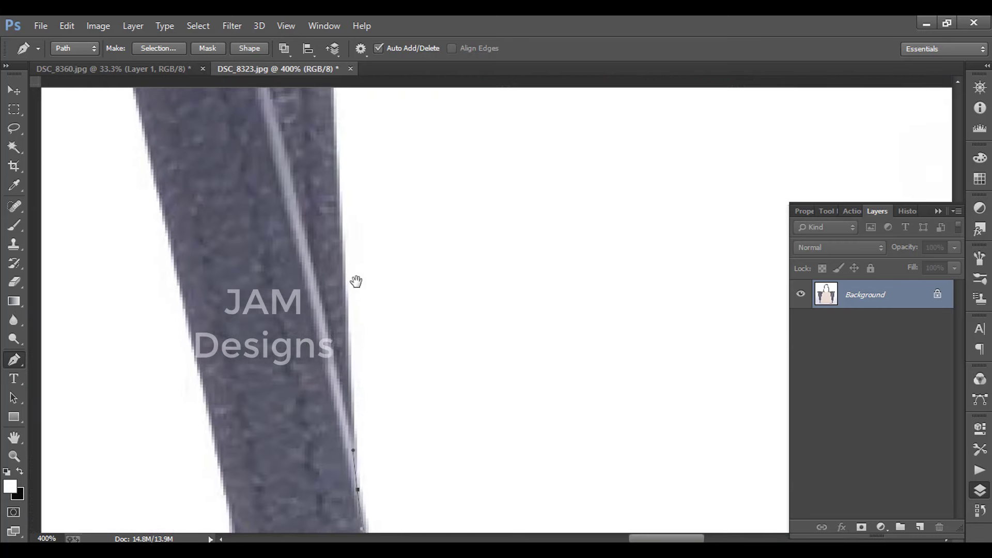
{"action": "left_click_drag", "start_coordinate": [339, 212], "coordinate": [334, 129]}
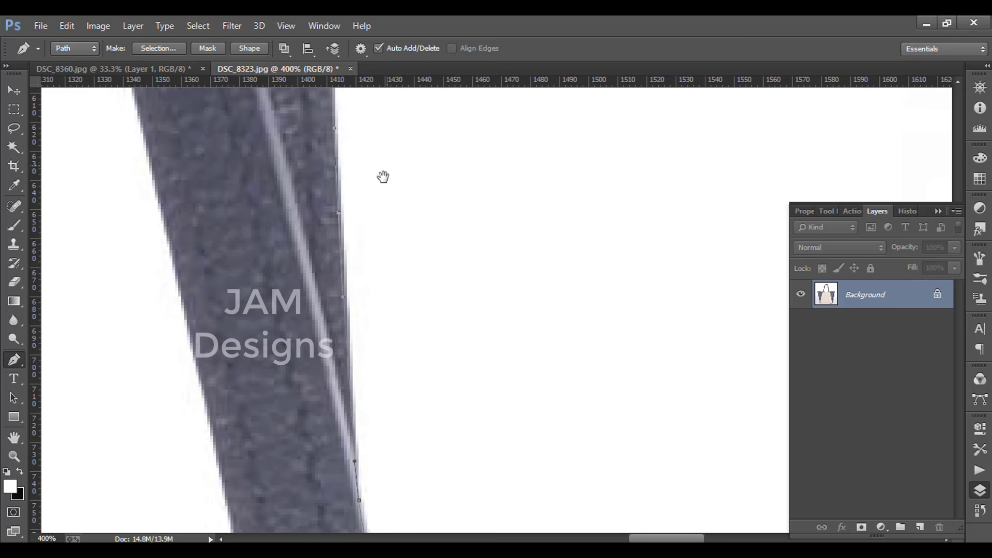
{"action": "mouse_move", "coordinate": [383, 175]}
{"action": "left_mouse_down"}
{"action": "mouse_move", "coordinate": [332, 264]}
{"action": "mouse_move", "coordinate": [308, 247]}
{"action": "left_mouse_up"}
Add more anchors higher along the handle strap's outer edge.
{"action": "key", "text": "ctrl+r"}
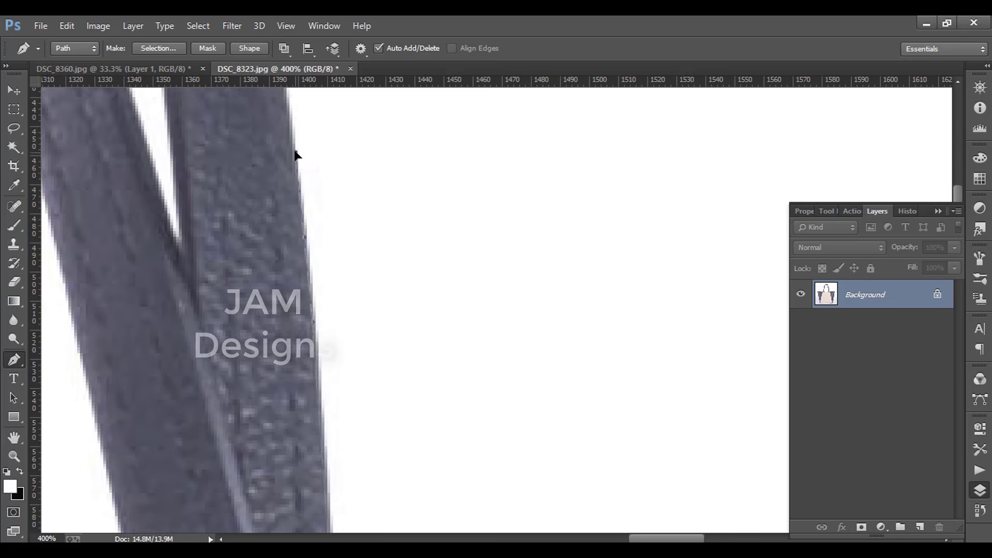
{"action": "key", "text": "ctrl+r"}
{"action": "mouse_move", "coordinate": [321, 157]}
{"action": "left_mouse_down"}
{"action": "mouse_move", "coordinate": [329, 326]}
{"action": "mouse_move", "coordinate": [285, 305]}
{"action": "left_mouse_up"}
{"action": "key", "text": "ctrl+r"}
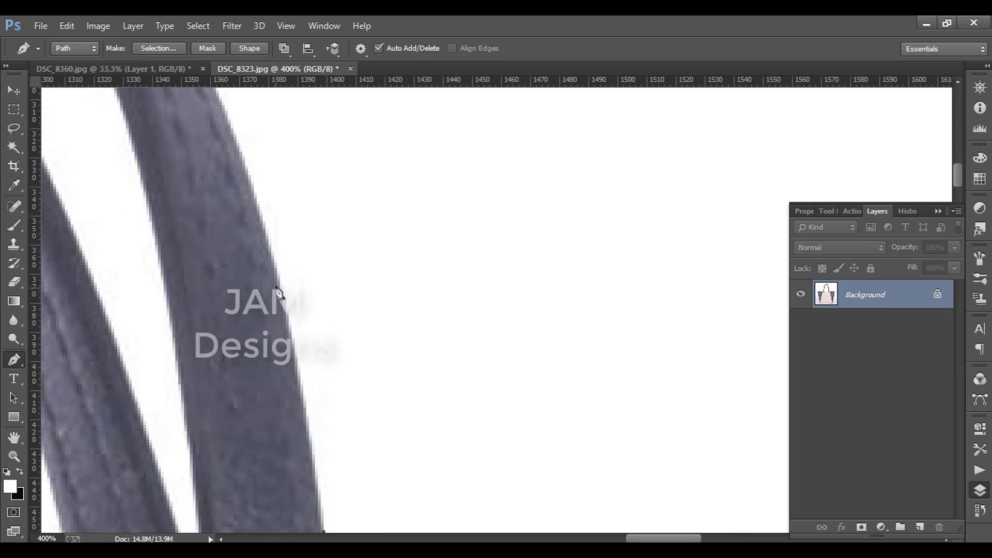
{"action": "left_click_drag", "start_coordinate": [286, 208], "coordinate": [334, 389]}
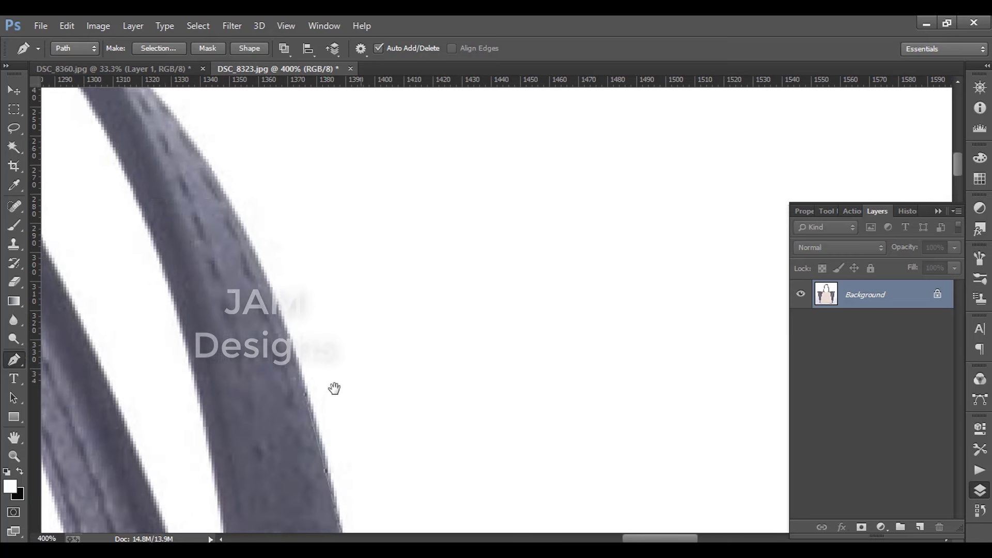
{"action": "left_click_drag", "start_coordinate": [290, 244], "coordinate": [304, 266]}
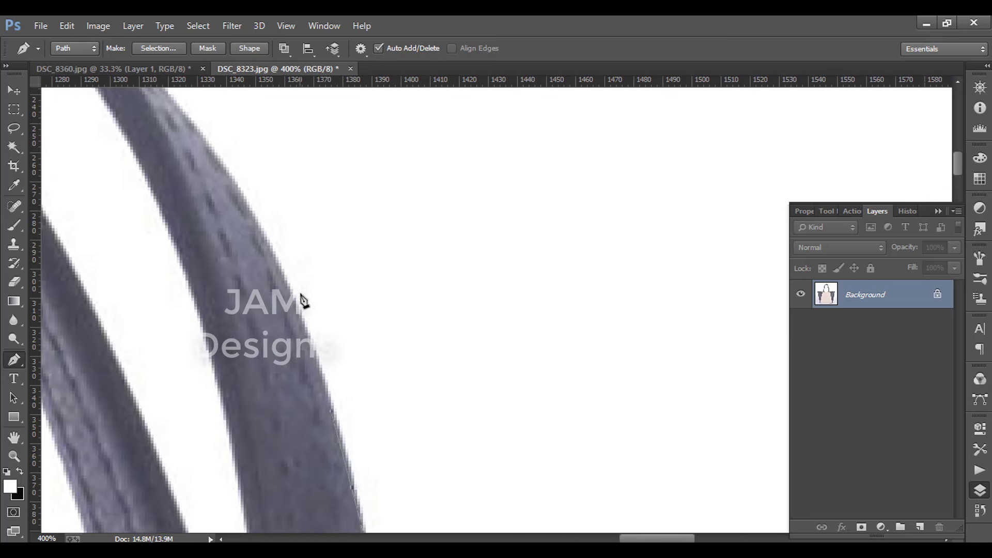
{"action": "left_click", "coordinate": [272, 247]}
{"action": "scroll", "coordinate": [269, 248], "scroll_direction": "up", "scroll_amount": 3}
Add curved anchors up and over the top of the handle's arc.
{"action": "scroll", "coordinate": [207, 259], "scroll_direction": "left", "scroll_amount": 1}
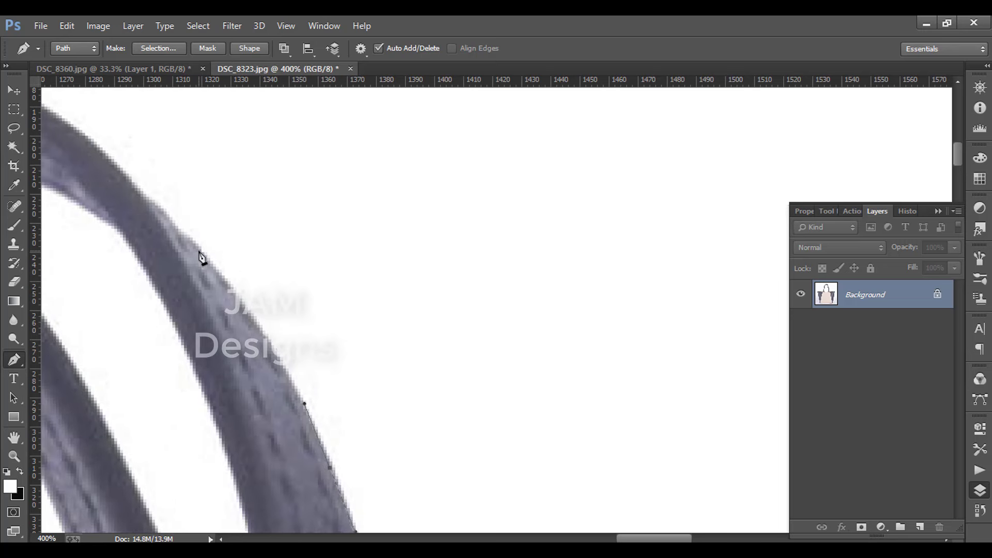
{"action": "left_click", "coordinate": [202, 257]}
{"action": "left_click", "coordinate": [146, 198]}
{"action": "left_click_drag", "start_coordinate": [218, 260], "coordinate": [352, 337]}
{"action": "mouse_move", "coordinate": [214, 228]}
{"action": "left_mouse_down"}
{"action": "mouse_move", "coordinate": [307, 287]}
{"action": "mouse_move", "coordinate": [206, 214]}
{"action": "mouse_move", "coordinate": [517, 279]}
{"action": "left_mouse_up"}
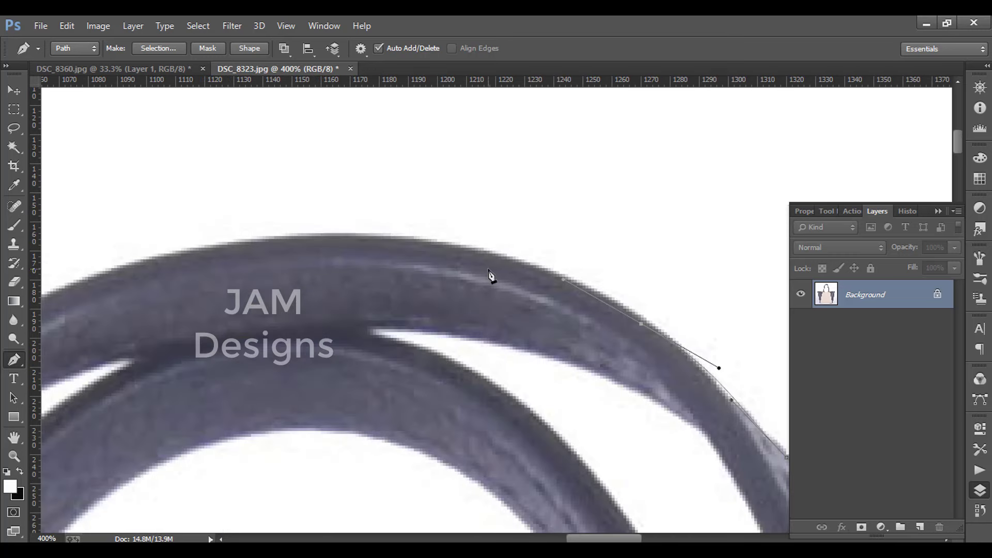
{"action": "left_click_drag", "start_coordinate": [384, 238], "coordinate": [284, 238]}
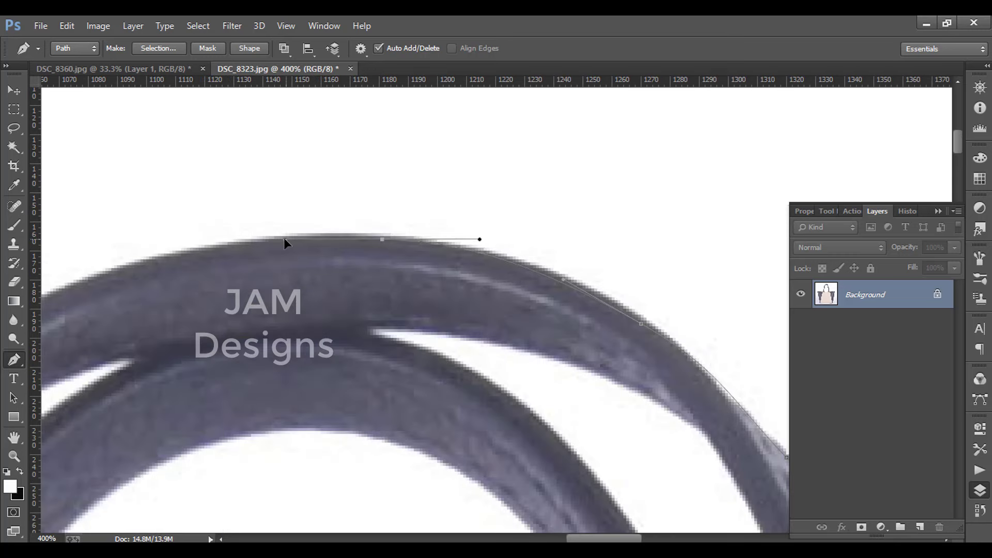
{"action": "left_click_drag", "start_coordinate": [390, 235], "coordinate": [393, 234]}
{"action": "left_click_drag", "start_coordinate": [223, 274], "coordinate": [467, 224]}
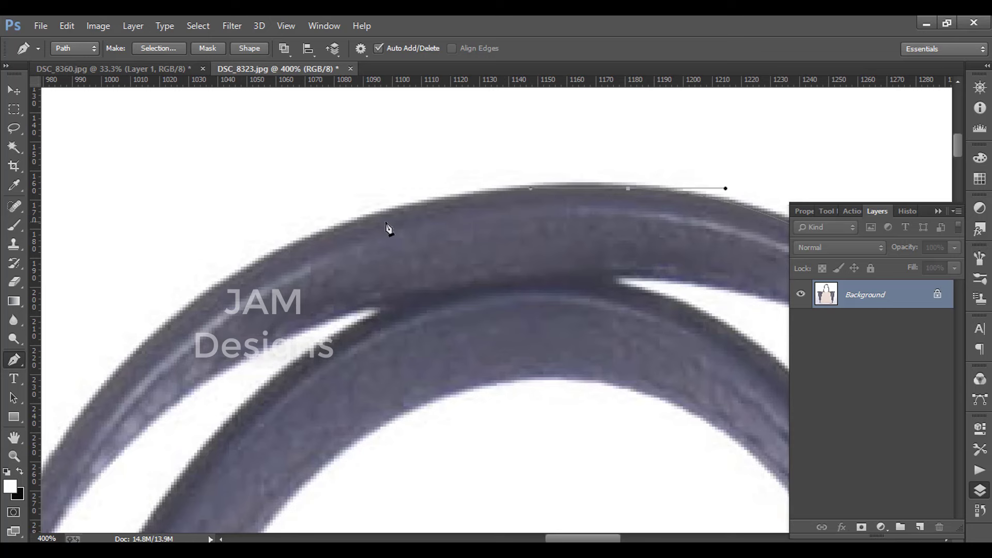
{"action": "left_click_drag", "start_coordinate": [355, 223], "coordinate": [293, 248]}
{"action": "left_click_drag", "start_coordinate": [262, 282], "coordinate": [431, 204]}
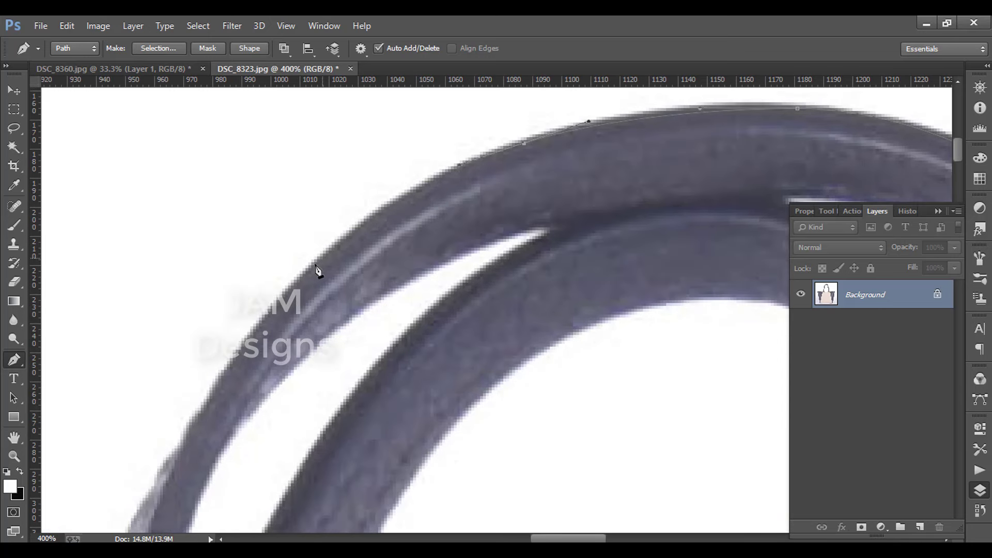
{"action": "mouse_move", "coordinate": [323, 259]}
{"action": "left_mouse_down"}
{"action": "mouse_move", "coordinate": [284, 313]}
{"action": "mouse_move", "coordinate": [390, 173]}
{"action": "left_mouse_up"}
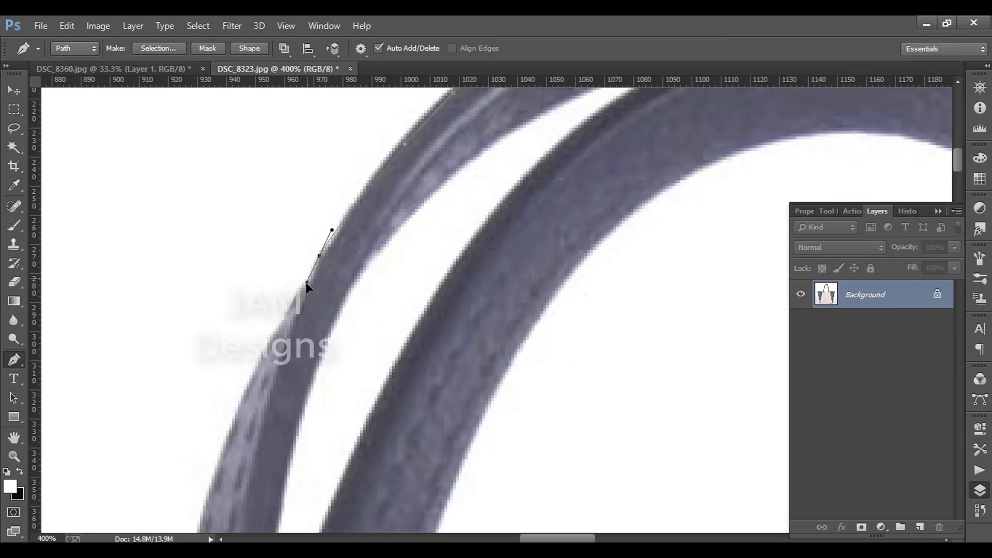
Place a series of anchors down the left strap's outer edge.
{"action": "left_click_drag", "start_coordinate": [274, 328], "coordinate": [319, 225]}
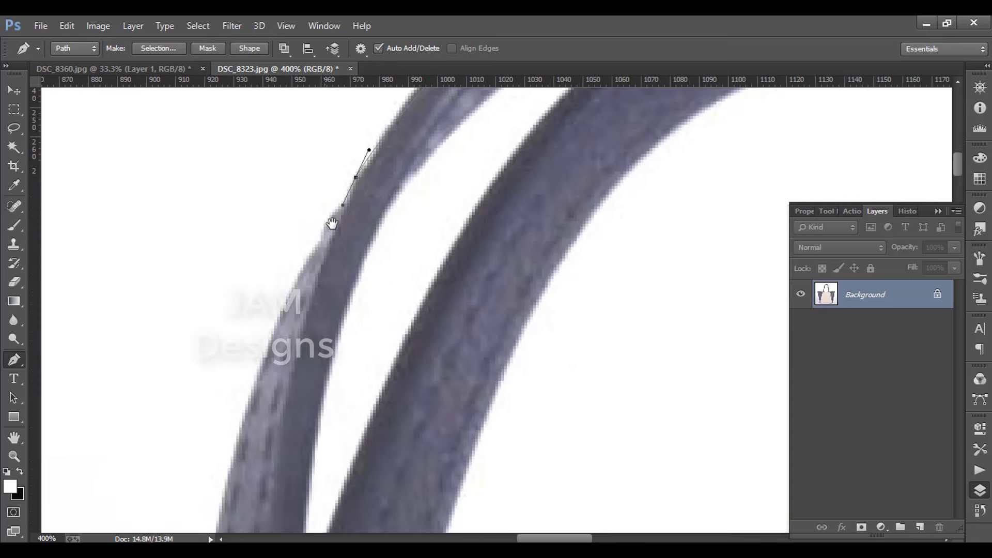
{"action": "left_click", "coordinate": [280, 323]}
{"action": "left_click", "coordinate": [260, 376]}
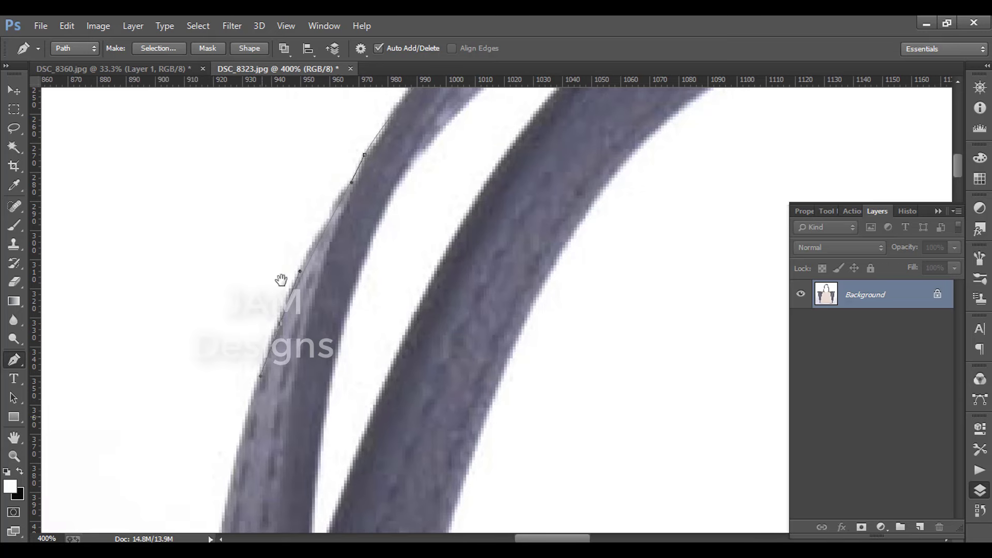
{"action": "left_click_drag", "start_coordinate": [261, 435], "coordinate": [282, 265]}
{"action": "left_click", "coordinate": [250, 320]}
{"action": "left_click", "coordinate": [242, 379]}
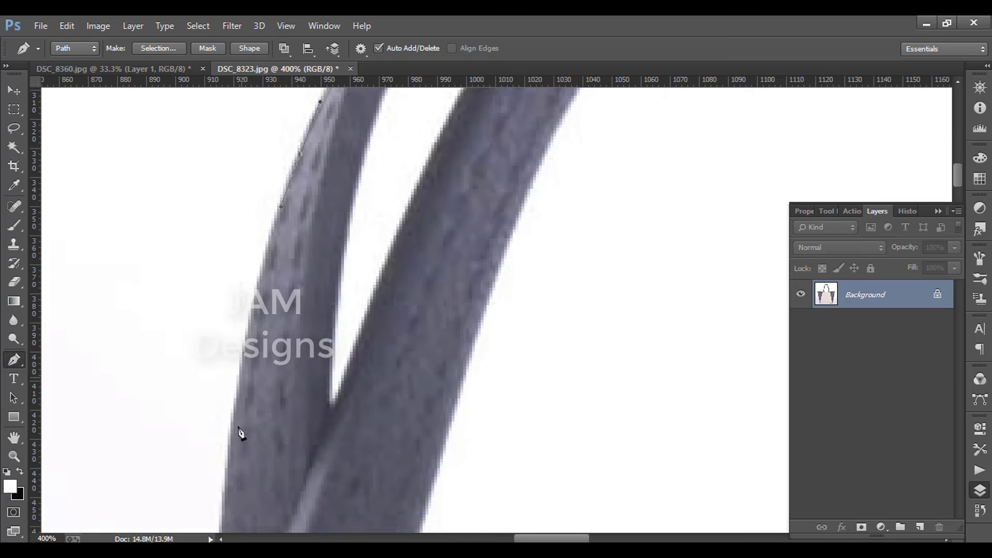
{"action": "left_click", "coordinate": [235, 439]}
{"action": "mouse_move", "coordinate": [262, 403]}
{"action": "left_mouse_down"}
{"action": "mouse_move", "coordinate": [253, 210]}
{"action": "mouse_move", "coordinate": [266, 152]}
{"action": "left_mouse_up"}
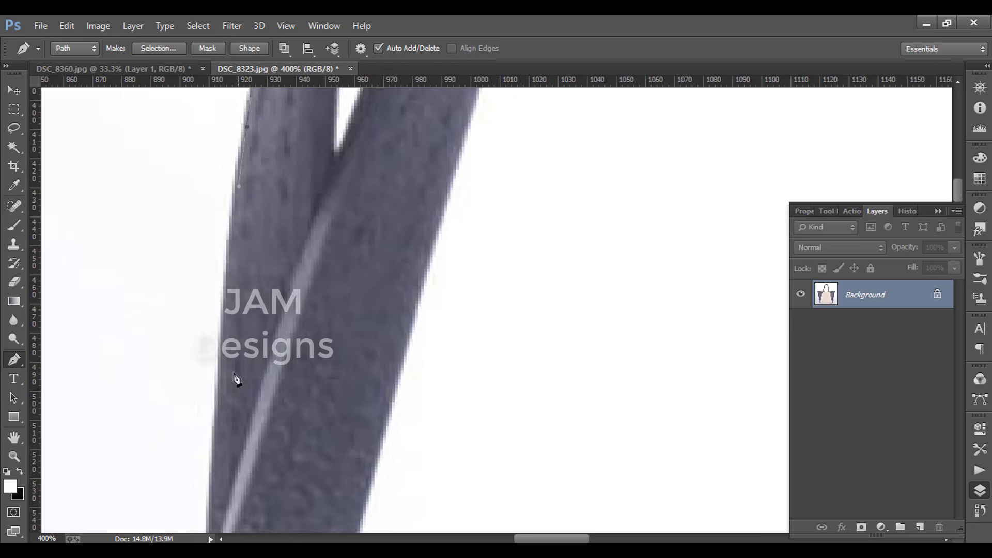
{"action": "left_click", "coordinate": [215, 485]}
{"action": "left_click_drag", "start_coordinate": [217, 491], "coordinate": [263, 129]}
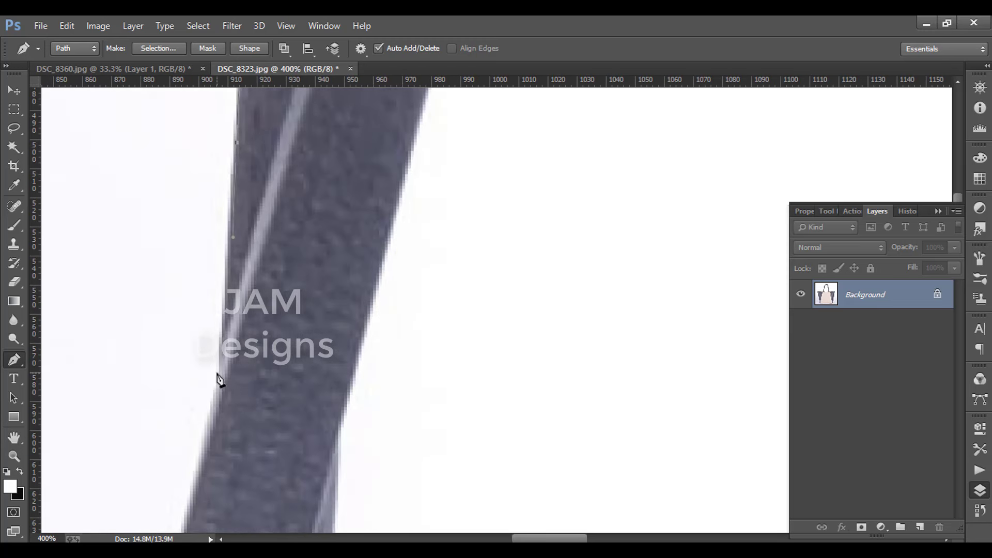
{"action": "left_click", "coordinate": [215, 414]}
{"action": "left_click_drag", "start_coordinate": [212, 416], "coordinate": [268, 188]}
{"action": "key", "text": "ctrl+r"}
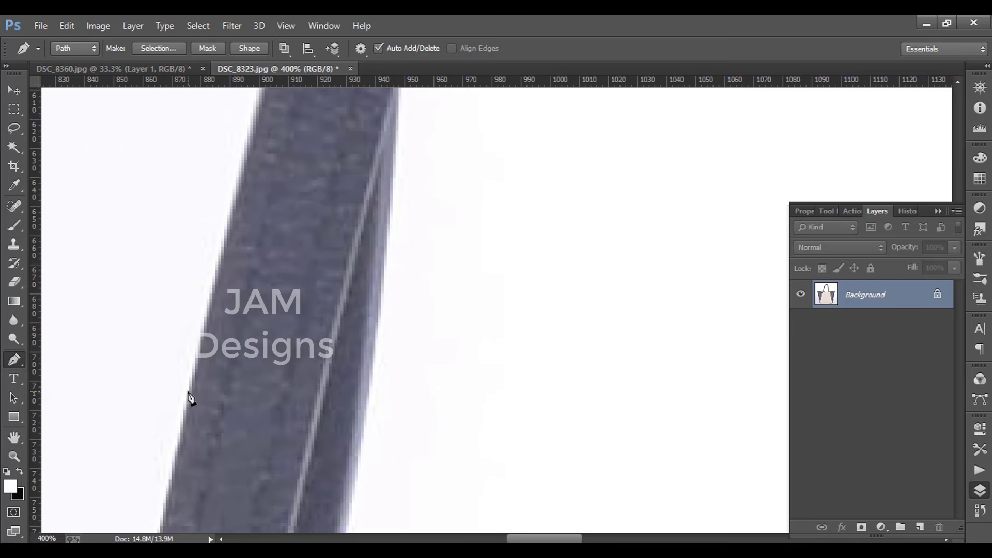
Continue the anchors to the bottom of the left strap.
{"action": "left_click_drag", "start_coordinate": [173, 498], "coordinate": [224, 244]}
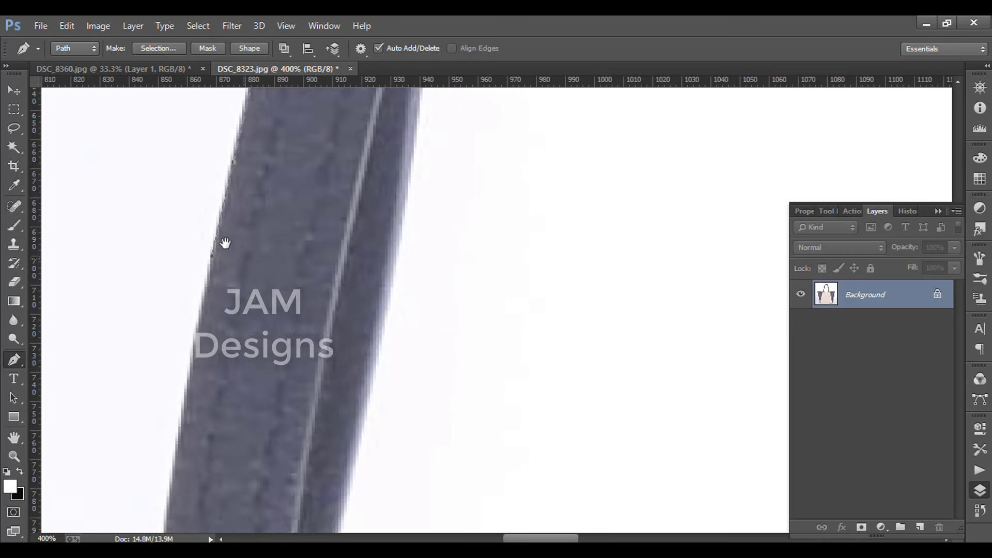
{"action": "left_click_drag", "start_coordinate": [185, 470], "coordinate": [221, 258]}
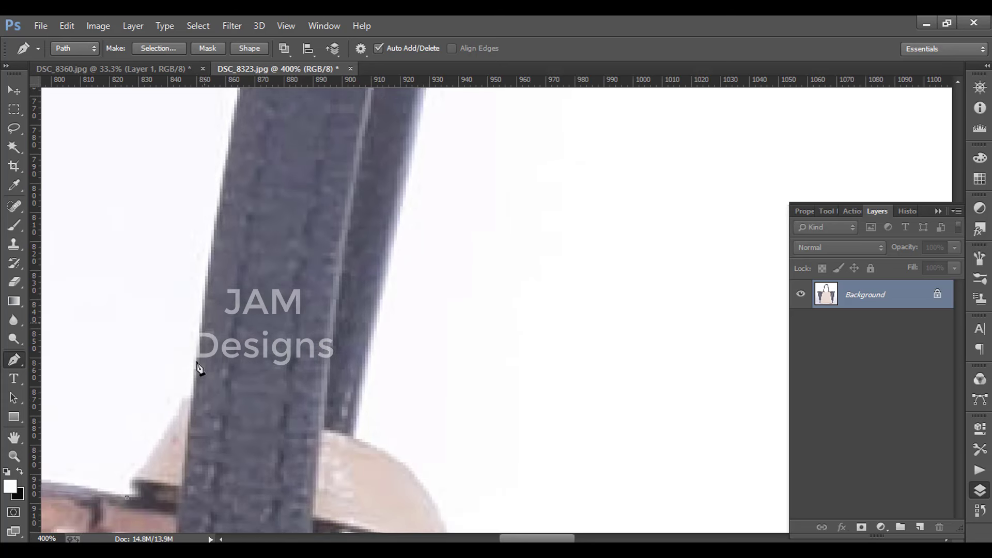
{"action": "left_click", "coordinate": [191, 393]}
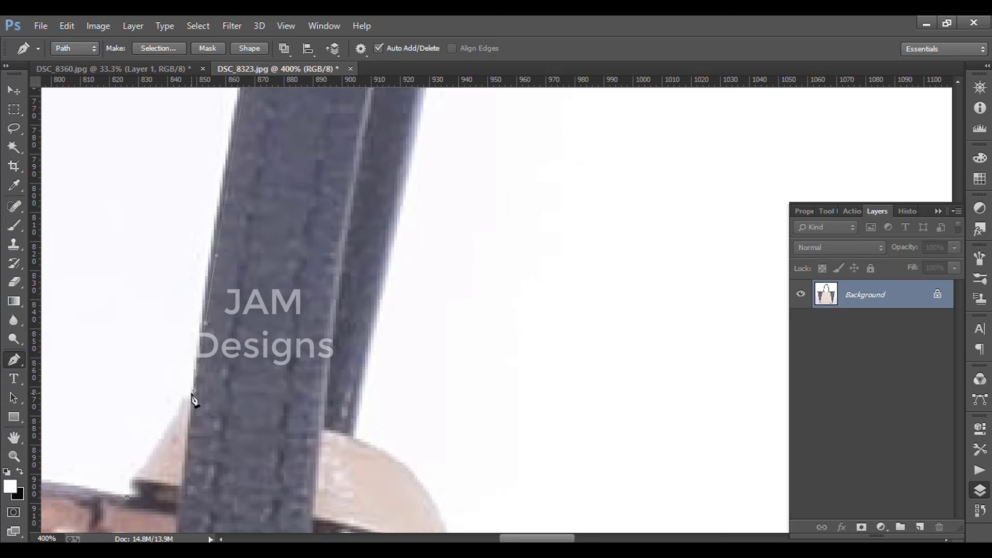
{"action": "left_click", "coordinate": [146, 474]}
{"action": "left_click", "coordinate": [132, 483]}
Curve the path around the tan strap tab and along the bag's top edge to the right strap.
{"action": "left_click_drag", "start_coordinate": [385, 450], "coordinate": [182, 305]}
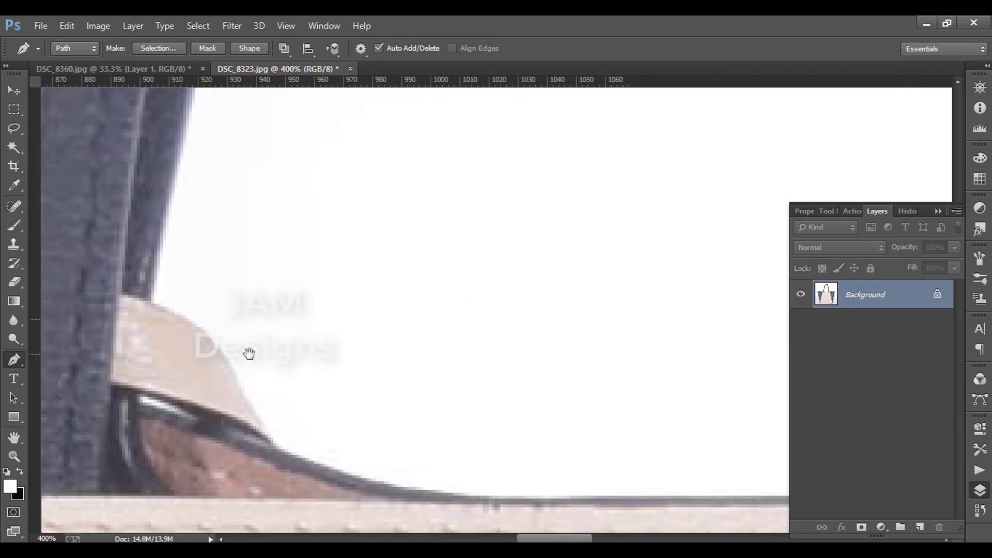
{"action": "left_click", "coordinate": [149, 304]}
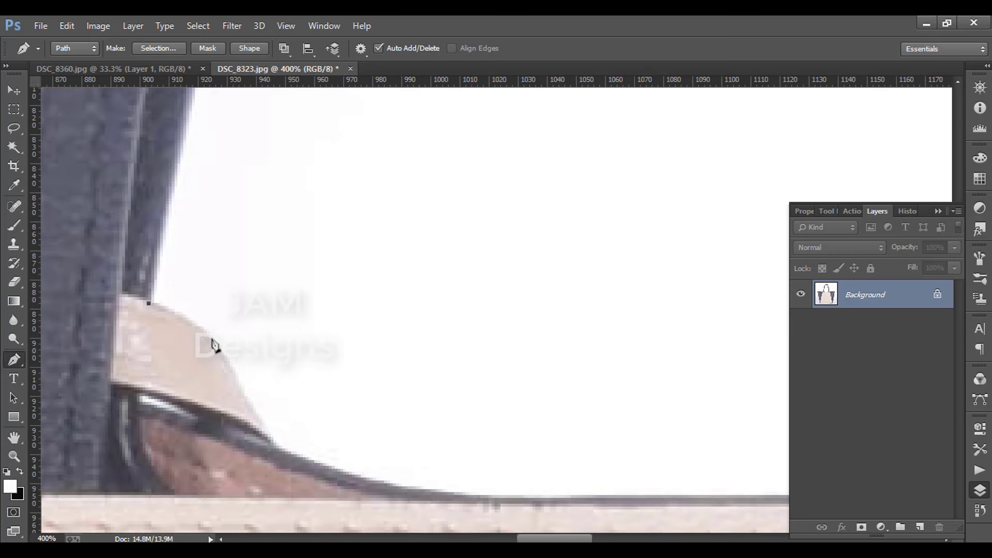
{"action": "left_click_drag", "start_coordinate": [224, 356], "coordinate": [246, 396]}
{"action": "left_click_drag", "start_coordinate": [286, 449], "coordinate": [314, 464]}
{"action": "left_click_drag", "start_coordinate": [585, 501], "coordinate": [731, 501]}
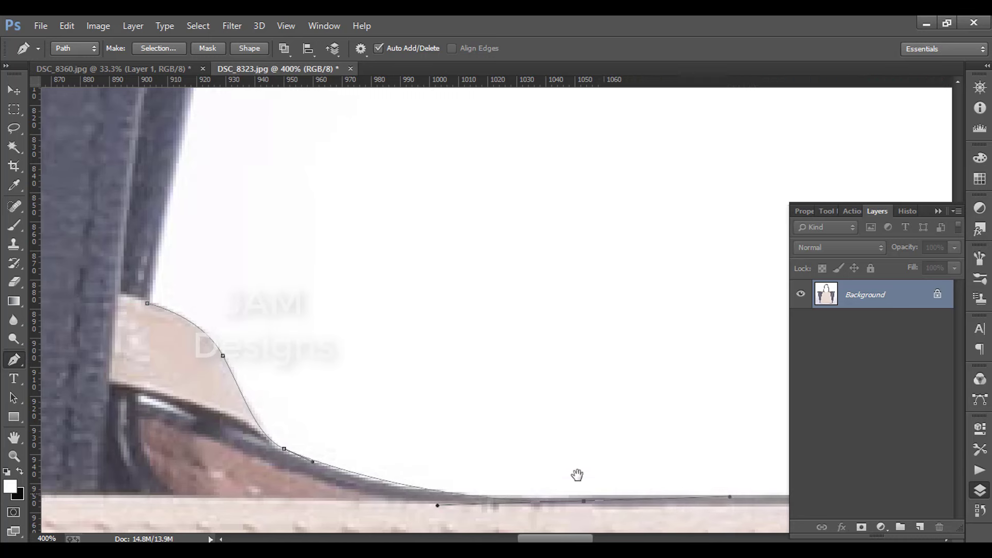
{"action": "left_click_drag", "start_coordinate": [576, 472], "coordinate": [412, 414]}
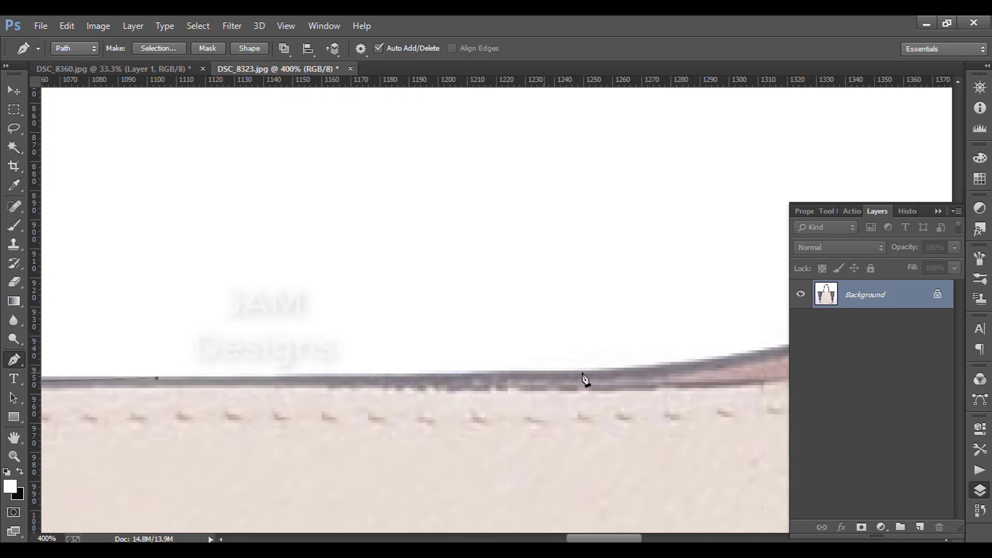
{"action": "mouse_move", "coordinate": [583, 392]}
{"action": "left_mouse_down"}
{"action": "mouse_move", "coordinate": [461, 403]}
{"action": "mouse_move", "coordinate": [504, 406]}
{"action": "left_mouse_up"}
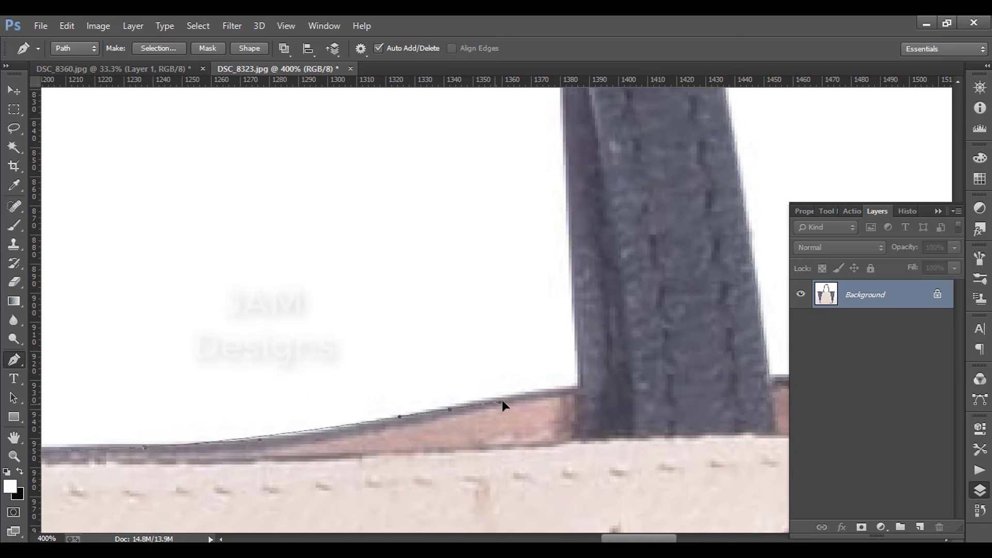
Anchor the right strap's corner and add curved anchors up its edge.
{"action": "left_click", "coordinate": [582, 386]}
{"action": "scroll", "coordinate": [582, 279], "scroll_direction": "up", "scroll_amount": 1}
{"action": "scroll", "coordinate": [582, 274], "scroll_direction": "up", "scroll_amount": 4}
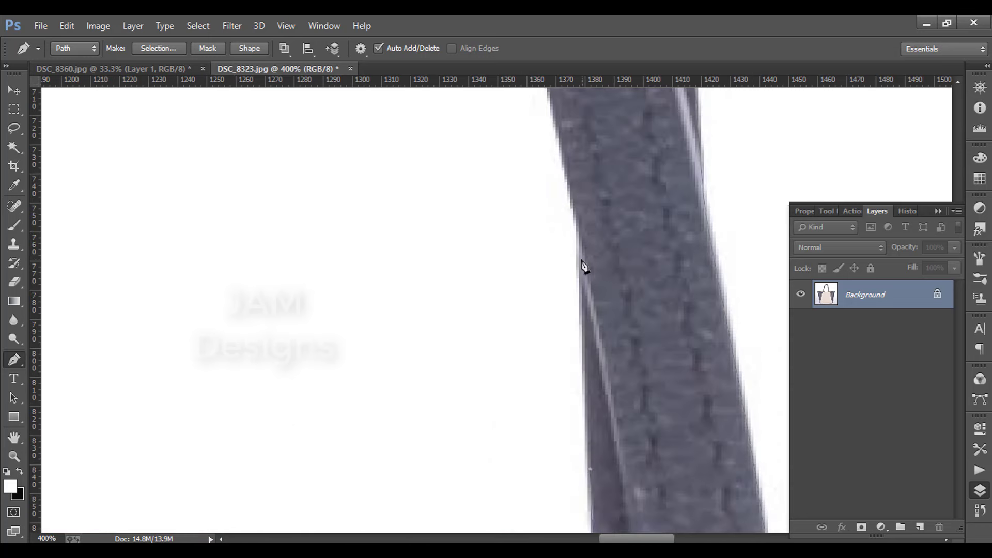
{"action": "left_click_drag", "start_coordinate": [577, 258], "coordinate": [575, 216]}
{"action": "mouse_move", "coordinate": [562, 156]}
{"action": "left_mouse_down"}
{"action": "mouse_move", "coordinate": [559, 142]}
{"action": "mouse_move", "coordinate": [607, 279]}
{"action": "left_mouse_up"}
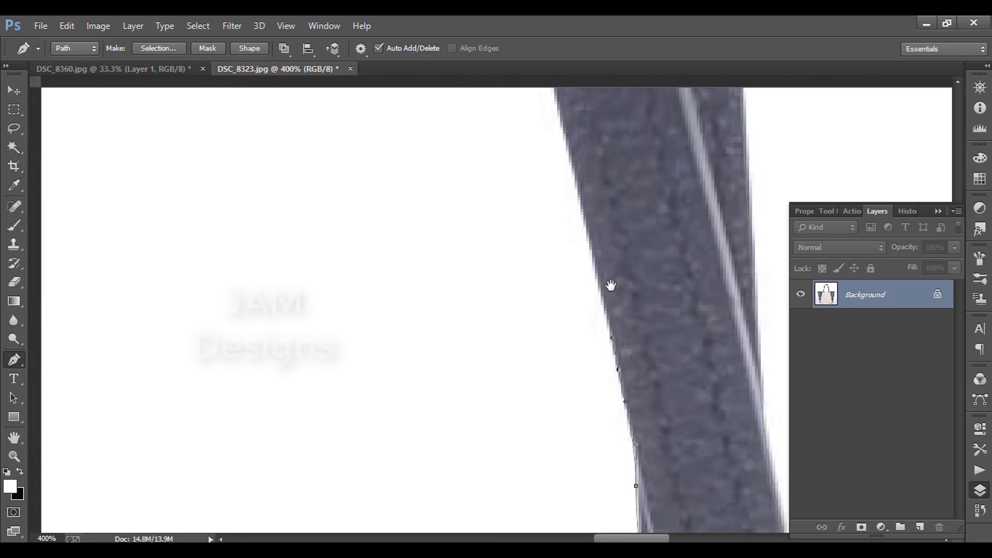
{"action": "mouse_move", "coordinate": [594, 245]}
{"action": "left_mouse_down"}
{"action": "mouse_move", "coordinate": [570, 136]}
{"action": "mouse_move", "coordinate": [611, 301]}
{"action": "left_mouse_up"}
{"action": "left_click_drag", "start_coordinate": [578, 245], "coordinate": [553, 135]}
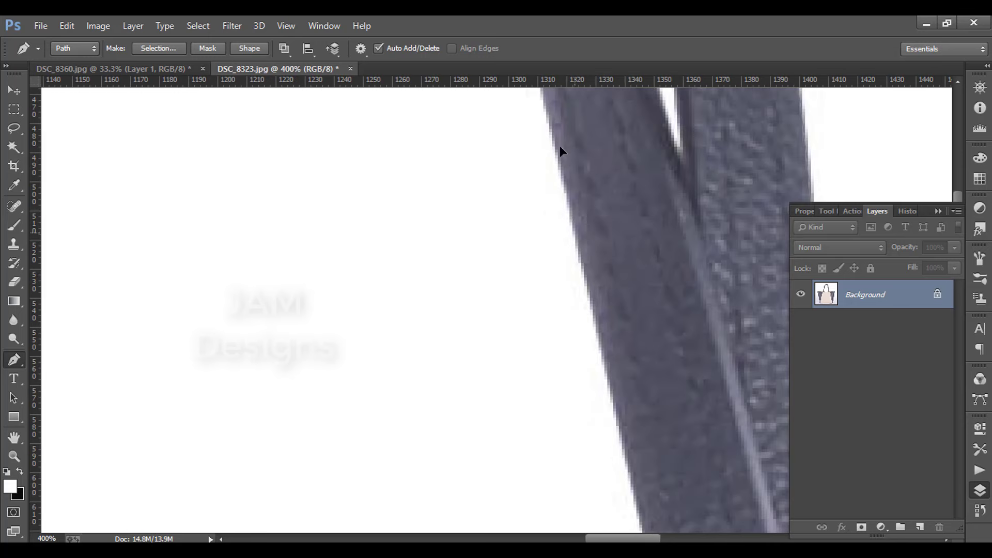
{"action": "left_click_drag", "start_coordinate": [581, 182], "coordinate": [618, 296]}
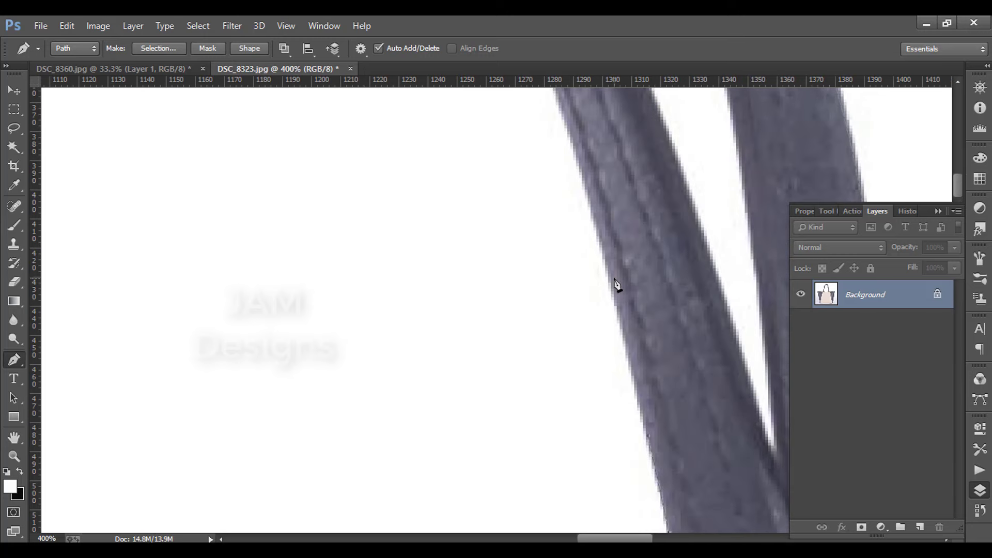
{"action": "left_click_drag", "start_coordinate": [598, 173], "coordinate": [613, 326]}
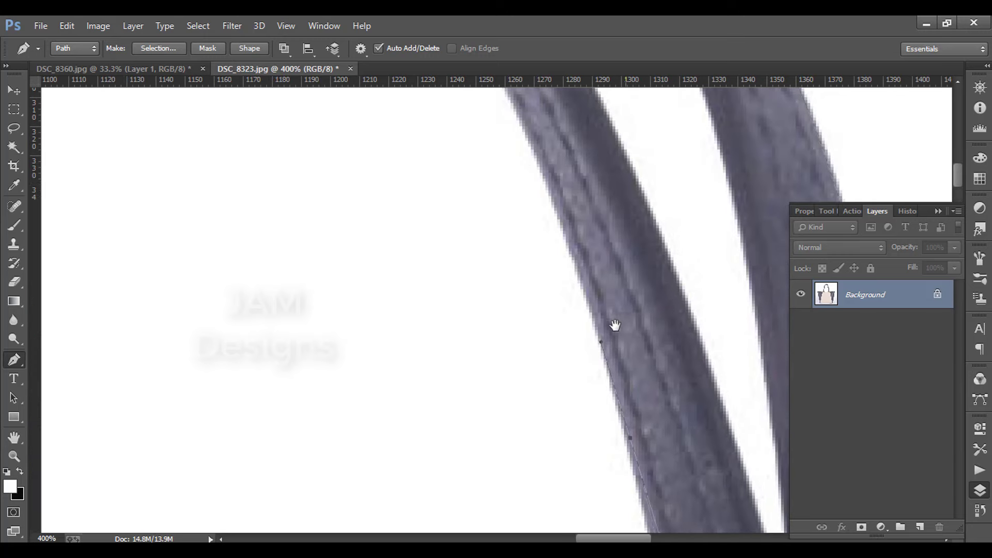
Add curved anchors over the handle's arch and down its outer edge.
{"action": "mouse_move", "coordinate": [555, 204]}
{"action": "left_mouse_down"}
{"action": "mouse_move", "coordinate": [524, 129]}
{"action": "mouse_move", "coordinate": [612, 328]}
{"action": "left_mouse_up"}
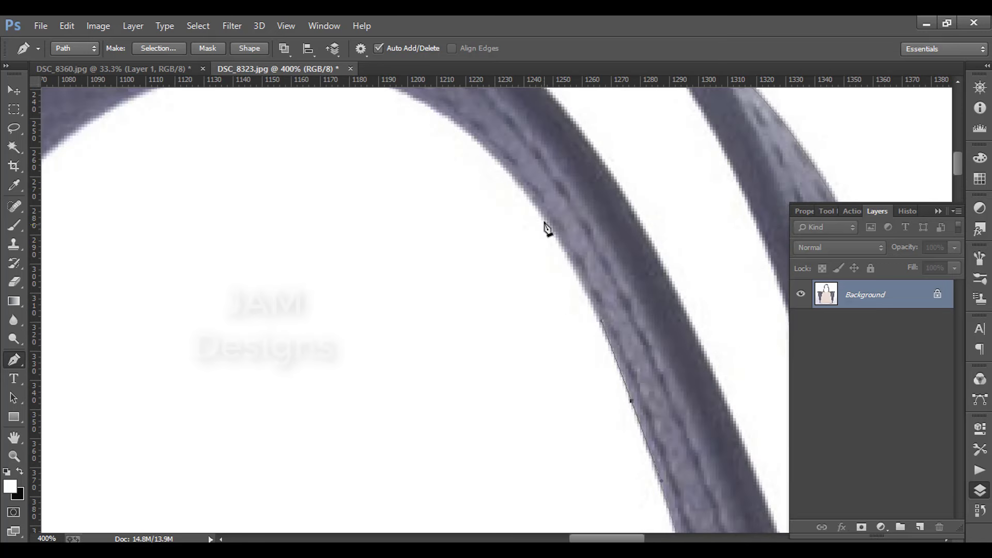
{"action": "left_click_drag", "start_coordinate": [494, 158], "coordinate": [620, 290]}
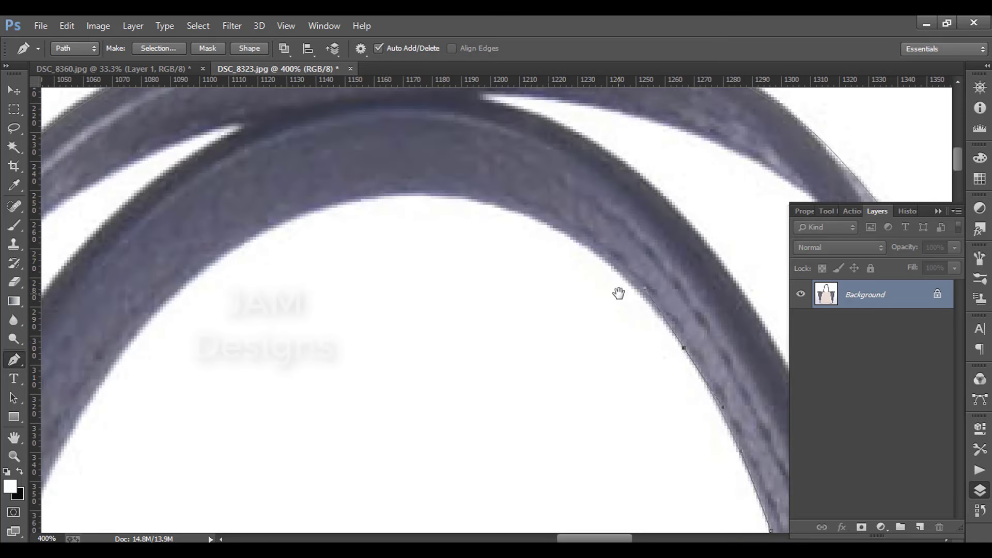
{"action": "left_click_drag", "start_coordinate": [548, 224], "coordinate": [486, 200]}
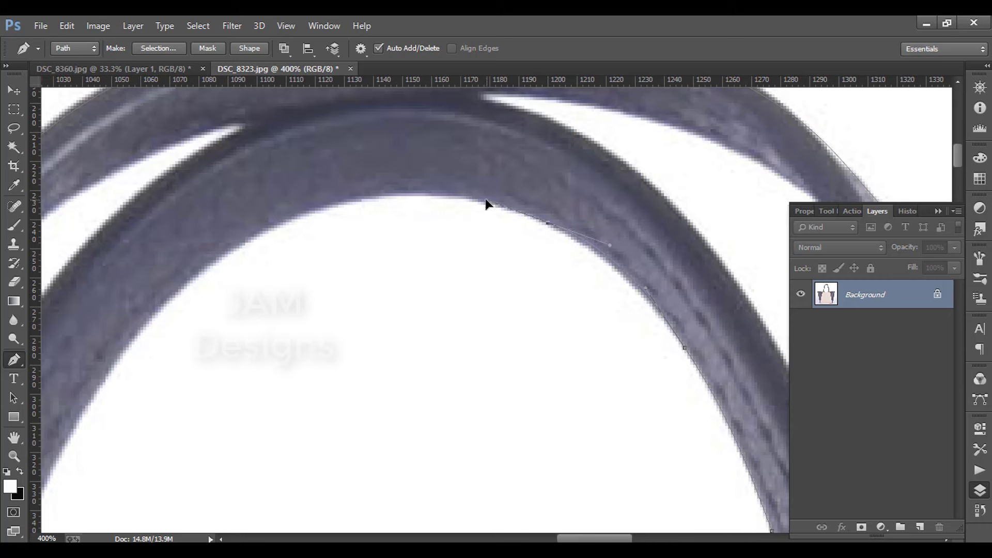
{"action": "left_click_drag", "start_coordinate": [370, 197], "coordinate": [333, 204]}
{"action": "mouse_move", "coordinate": [211, 264]}
{"action": "left_mouse_down"}
{"action": "mouse_move", "coordinate": [157, 313]}
{"action": "mouse_move", "coordinate": [292, 186]}
{"action": "left_mouse_up"}
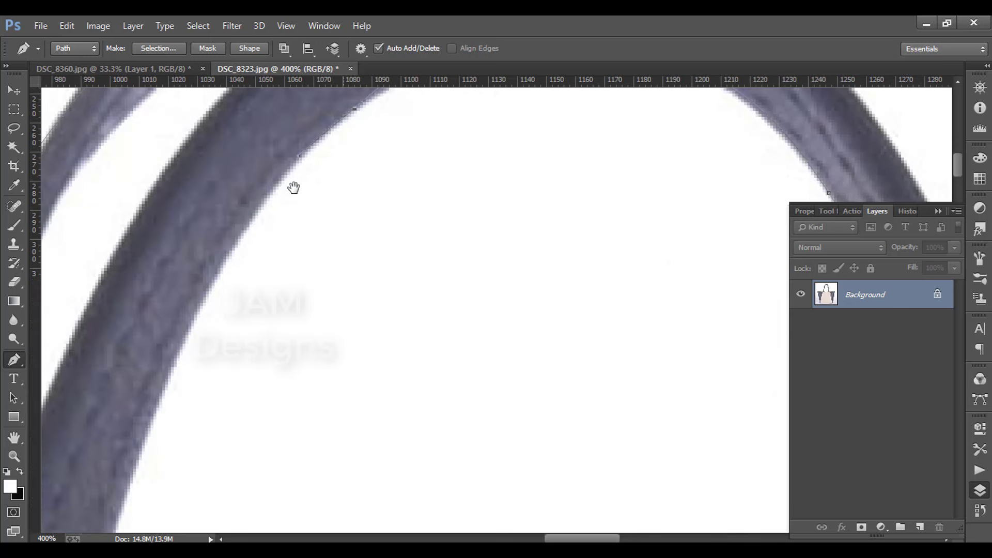
{"action": "left_click_drag", "start_coordinate": [197, 312], "coordinate": [157, 407]}
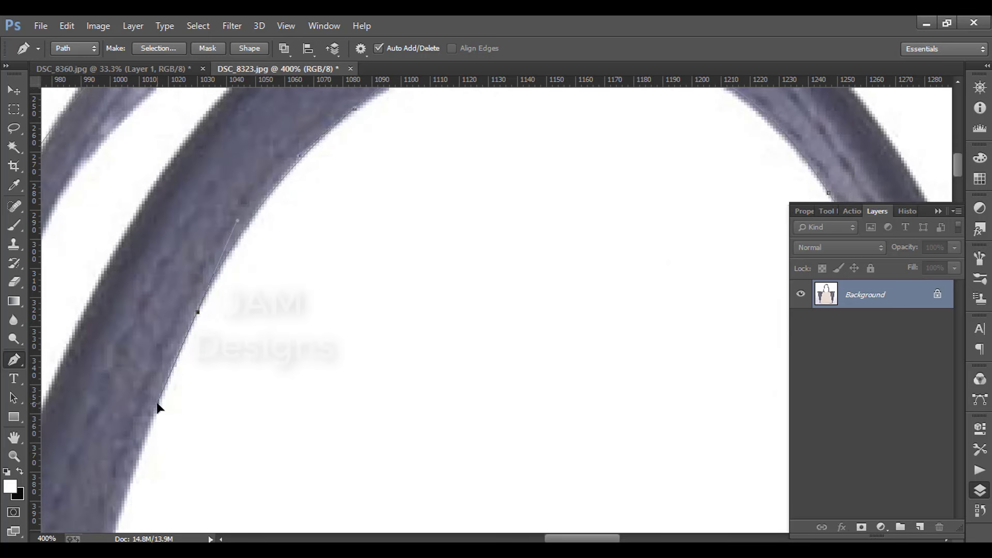
{"action": "left_click_drag", "start_coordinate": [194, 321], "coordinate": [252, 145]}
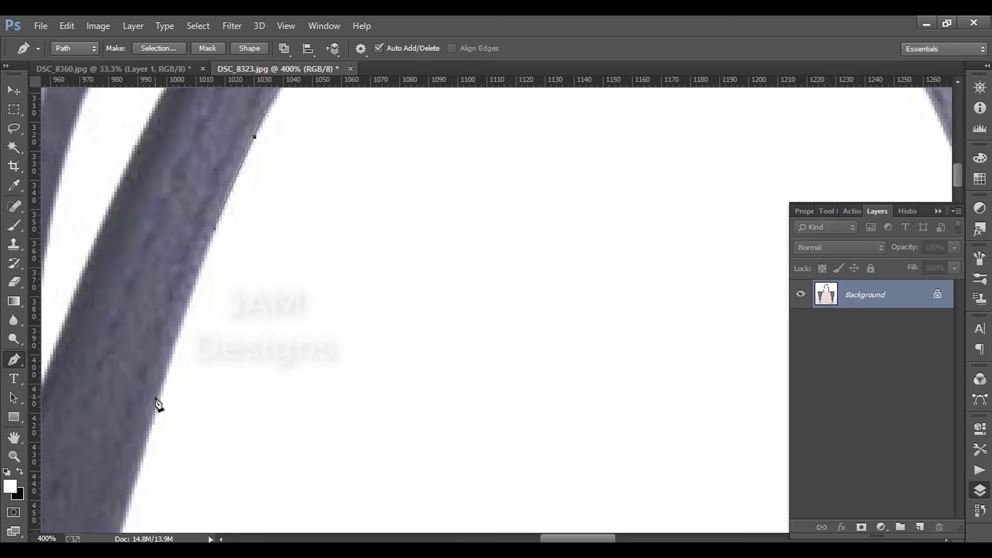
{"action": "left_click_drag", "start_coordinate": [171, 354], "coordinate": [177, 269]}
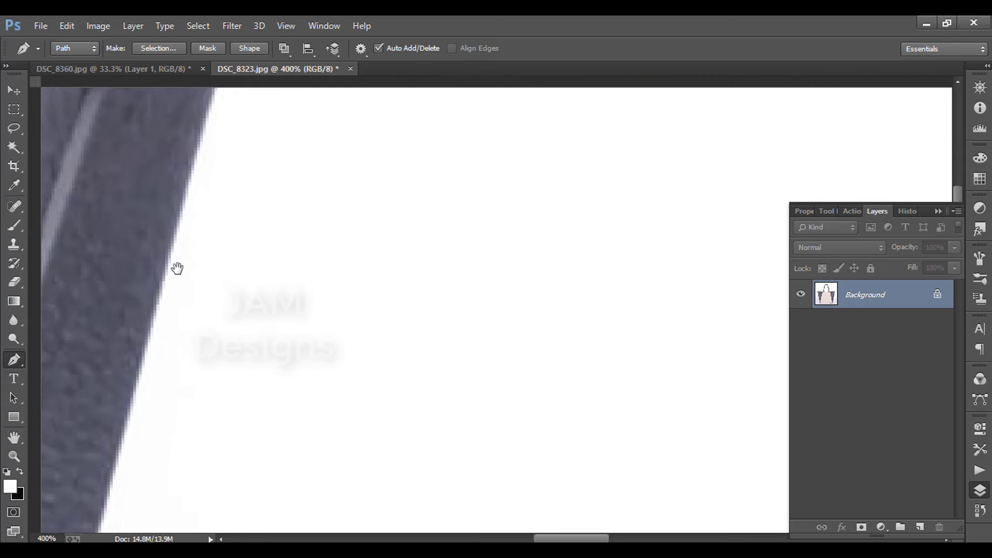
Place anchors farther down the handle edge toward the beige tab.
{"action": "left_click", "coordinate": [114, 479]}
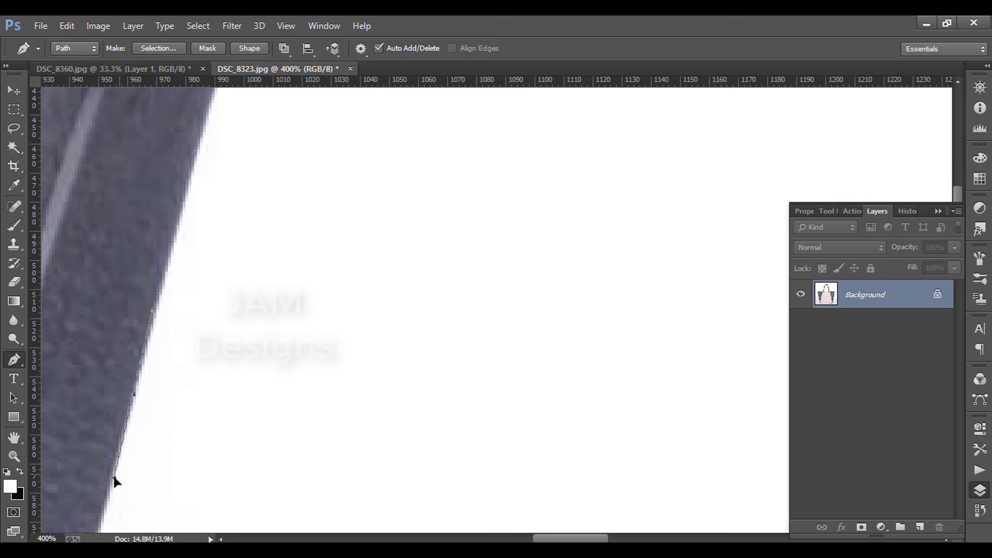
{"action": "mouse_move", "coordinate": [130, 427]}
{"action": "left_mouse_down"}
{"action": "mouse_move", "coordinate": [174, 230]}
{"action": "mouse_move", "coordinate": [214, 194]}
{"action": "mouse_move", "coordinate": [193, 284]}
{"action": "mouse_move", "coordinate": [197, 210]}
{"action": "left_mouse_up"}
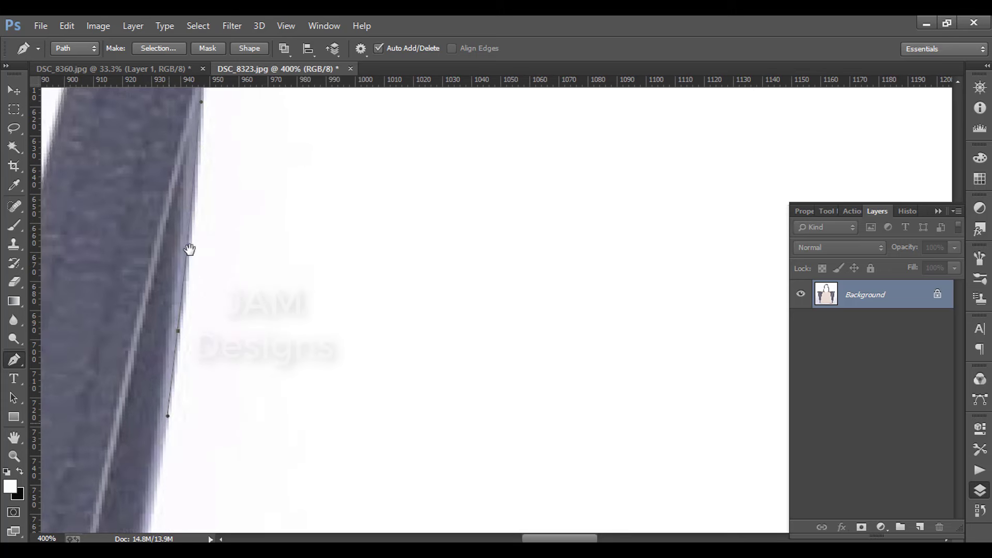
{"action": "left_click_drag", "start_coordinate": [201, 170], "coordinate": [201, 222]}
{"action": "key", "text": "ctrl+r"}
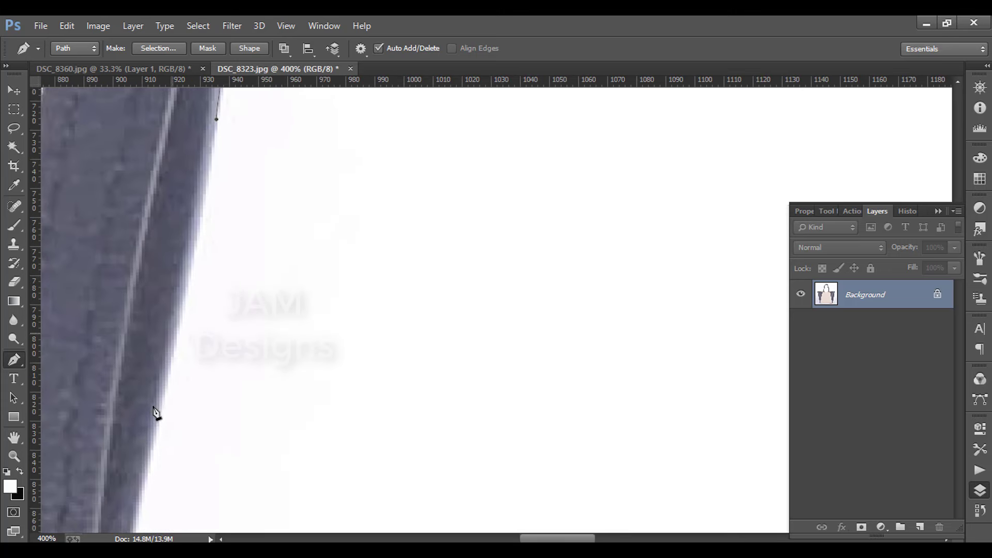
{"action": "left_click", "coordinate": [153, 423]}
{"action": "left_click_drag", "start_coordinate": [151, 432], "coordinate": [176, 222]}
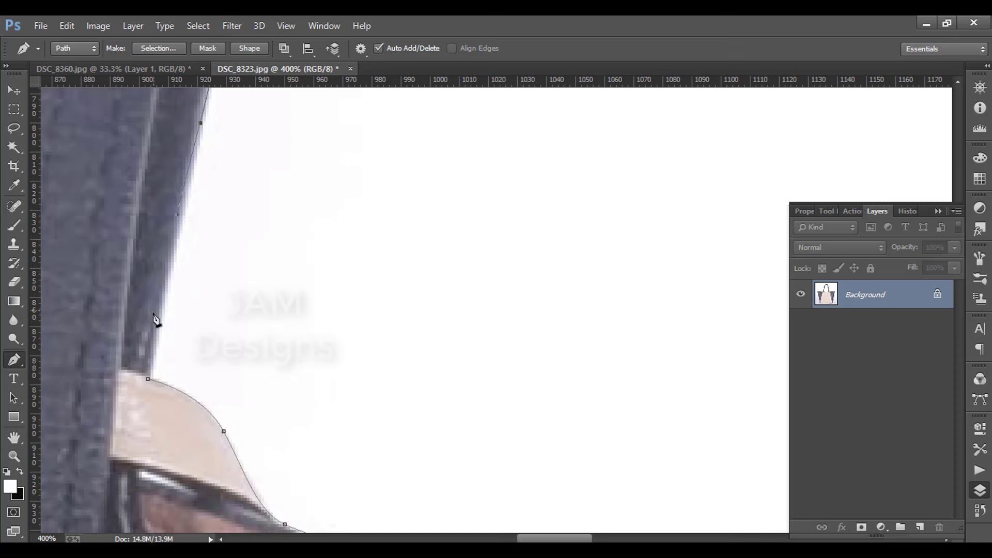
Curve the path around the beige tab onto the bag's top edge.
{"action": "left_click_drag", "start_coordinate": [163, 306], "coordinate": [157, 335]}
{"action": "scroll", "coordinate": [177, 461], "scroll_direction": "down", "scroll_amount": 5}
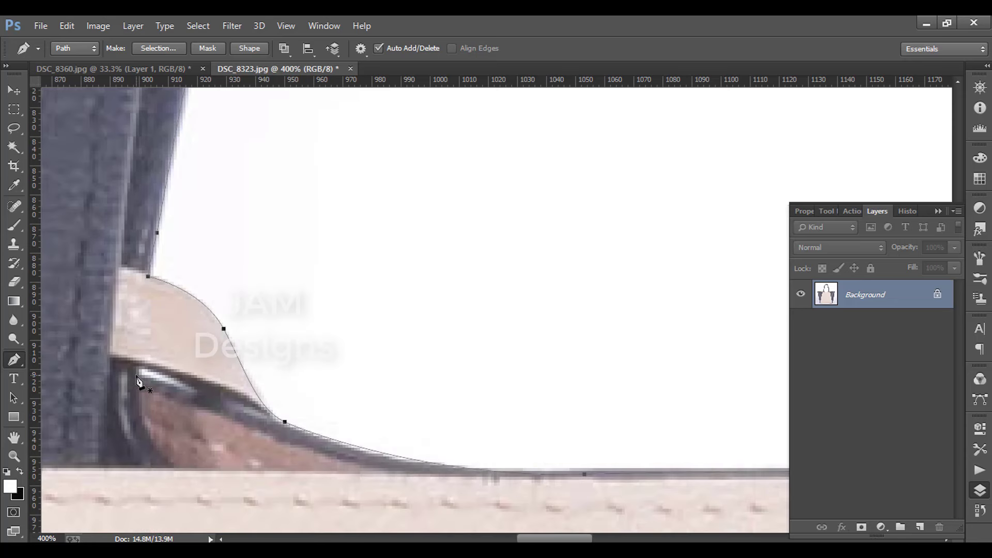
{"action": "left_click", "coordinate": [137, 377]}
{"action": "left_click_drag", "start_coordinate": [186, 389], "coordinate": [197, 396]}
{"action": "mouse_move", "coordinate": [477, 387]}
{"action": "left_mouse_down"}
{"action": "mouse_move", "coordinate": [474, 341]}
{"action": "mouse_move", "coordinate": [412, 273]}
{"action": "mouse_move", "coordinate": [423, 412]}
{"action": "mouse_move", "coordinate": [414, 259]}
{"action": "mouse_move", "coordinate": [456, 511]}
{"action": "left_mouse_up"}
Add anchors up the strap's inner edge onto its arch.
{"action": "key", "text": "ctrl+r"}
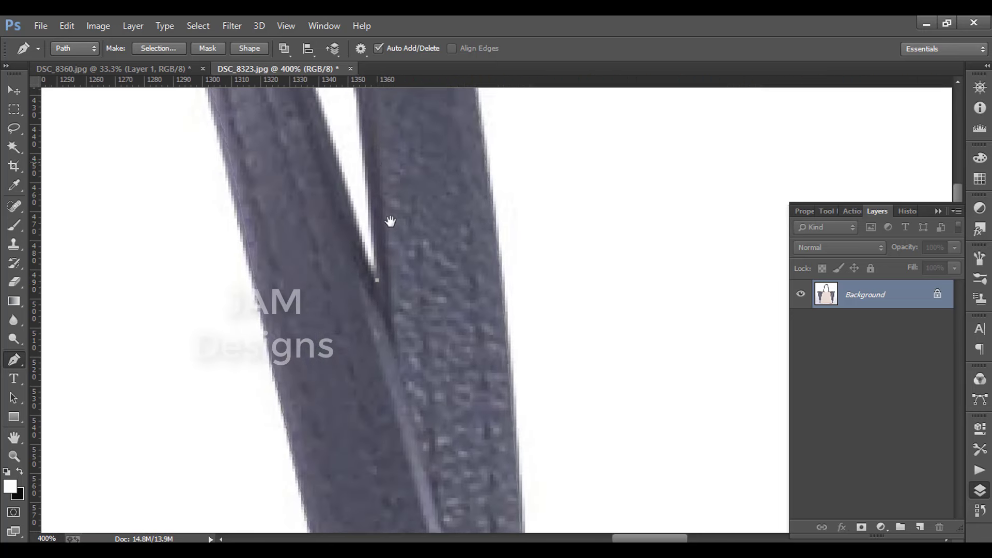
{"action": "left_click_drag", "start_coordinate": [393, 222], "coordinate": [403, 297]}
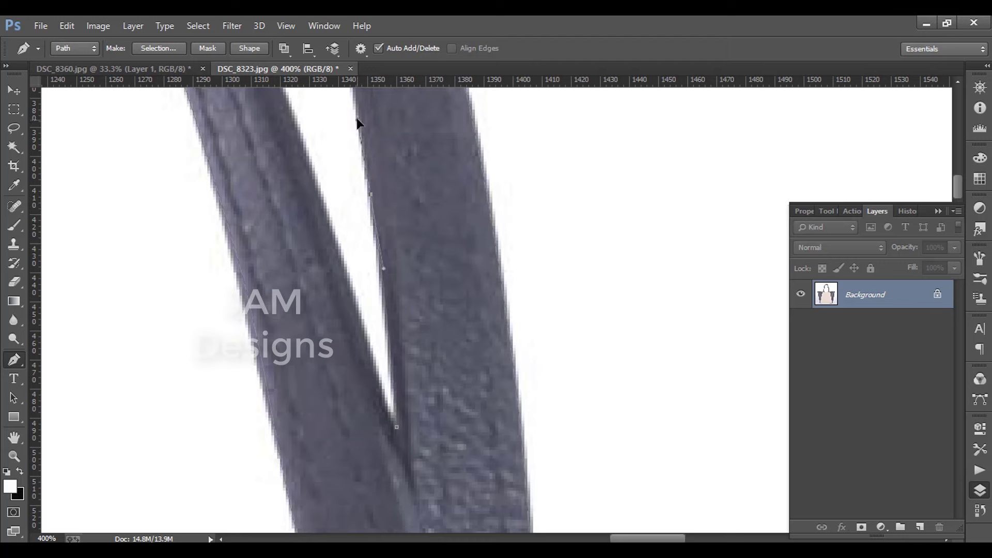
{"action": "left_click_drag", "start_coordinate": [359, 110], "coordinate": [425, 260]}
{"action": "key", "text": "ctrl+r"}
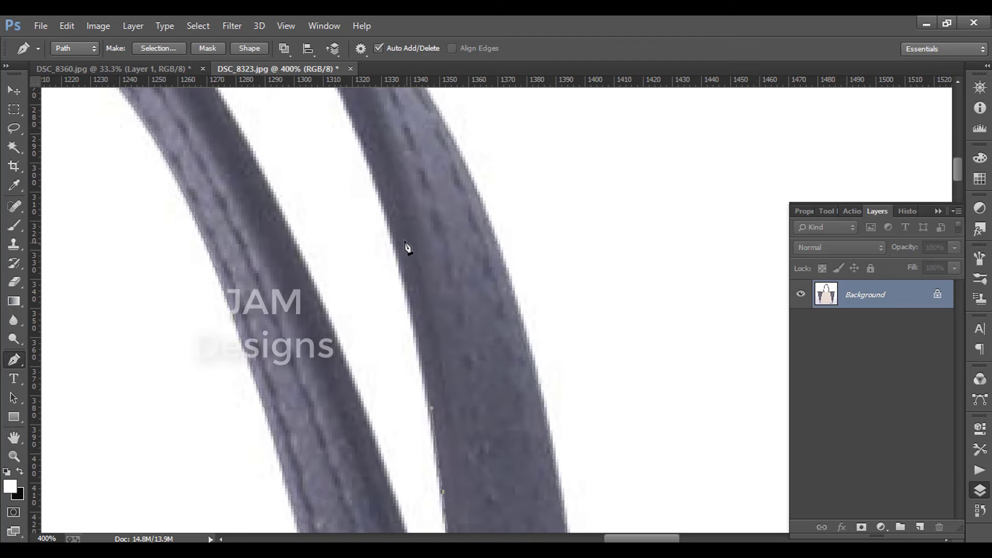
{"action": "left_click", "coordinate": [363, 142]}
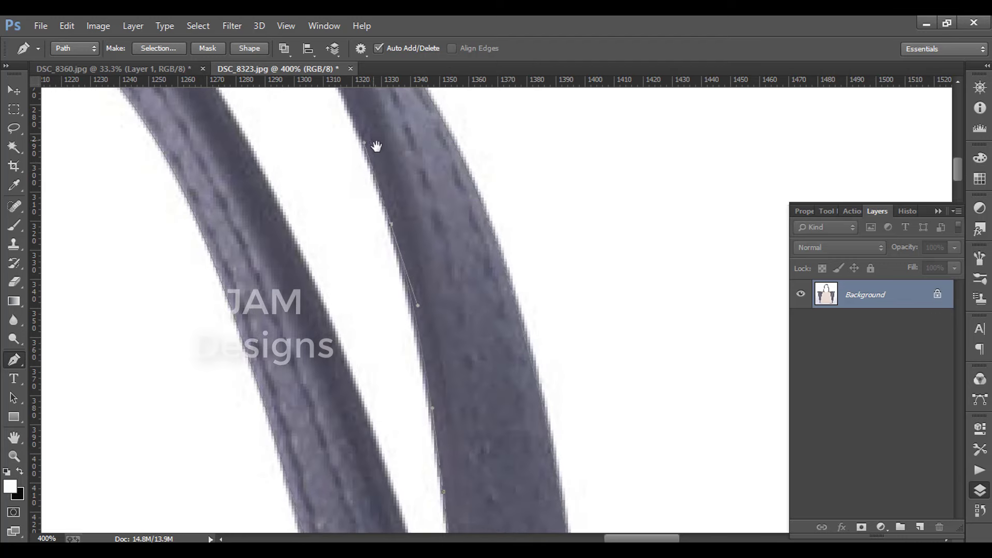
{"action": "left_click_drag", "start_coordinate": [376, 148], "coordinate": [465, 351]}
{"action": "left_click", "coordinate": [400, 231]}
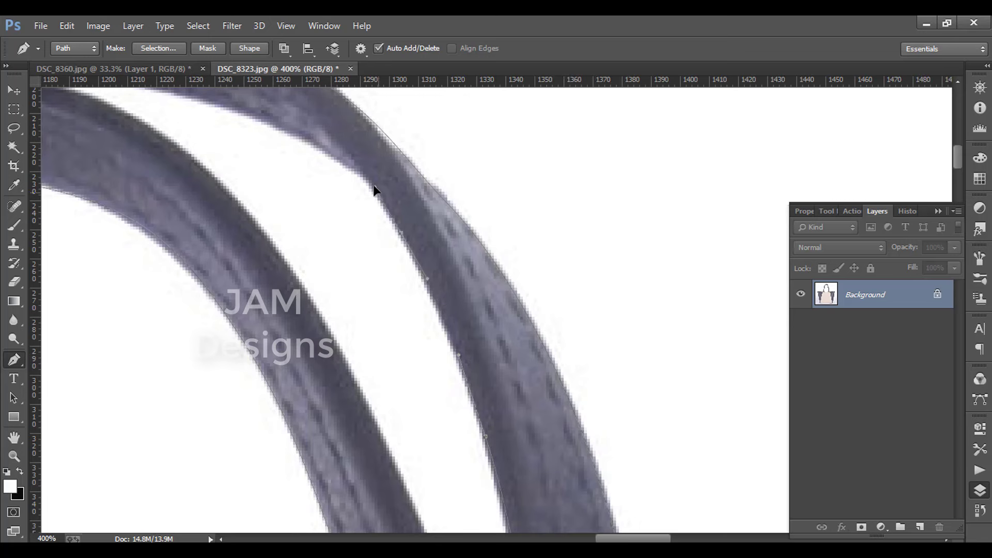
{"action": "left_click", "coordinate": [308, 140]}
Continue anchors over the top of the arch and down the strap's far inner edge.
{"action": "mouse_move", "coordinate": [231, 128]}
{"action": "left_mouse_down"}
{"action": "mouse_move", "coordinate": [538, 288]}
{"action": "mouse_move", "coordinate": [514, 268]}
{"action": "left_mouse_up"}
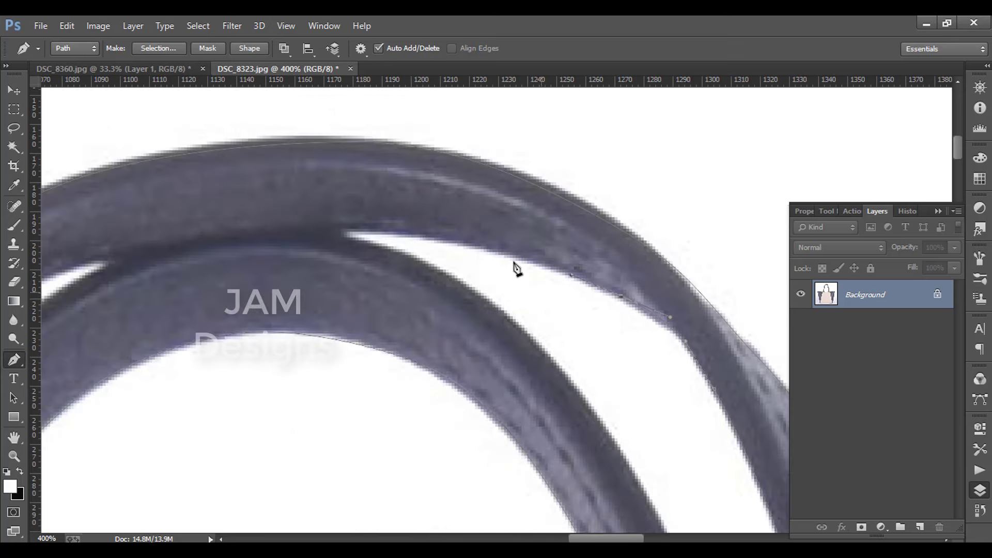
{"action": "left_click", "coordinate": [401, 233]}
{"action": "left_click", "coordinate": [339, 233]}
{"action": "left_click_drag", "start_coordinate": [472, 301], "coordinate": [365, 167]}
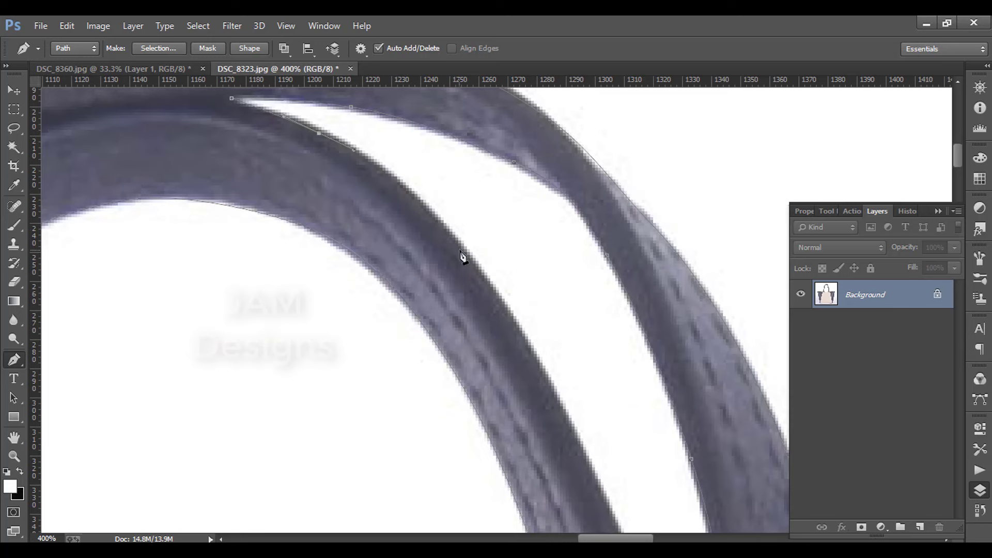
{"action": "left_click_drag", "start_coordinate": [466, 249], "coordinate": [507, 312]}
{"action": "left_click_drag", "start_coordinate": [514, 348], "coordinate": [460, 208]}
{"action": "mouse_move", "coordinate": [524, 305]}
{"action": "left_mouse_down"}
{"action": "mouse_move", "coordinate": [561, 390]}
{"action": "mouse_move", "coordinate": [520, 290]}
{"action": "left_mouse_up"}
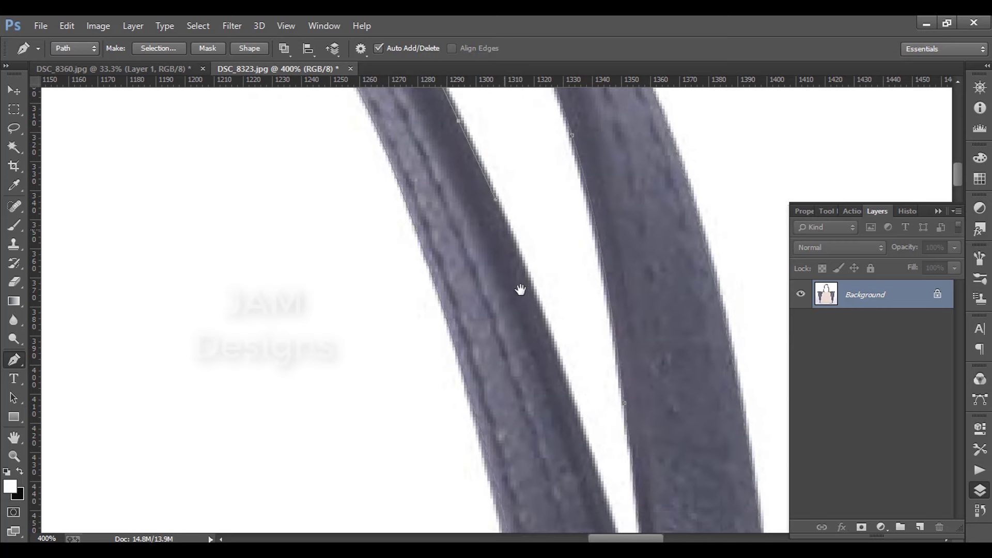
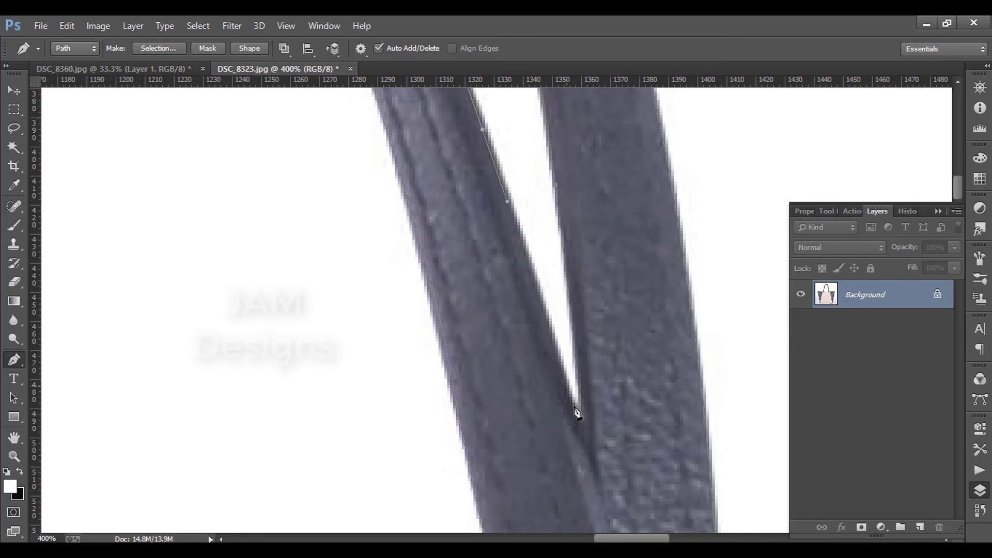
Add pen anchors along the handle's inner arc edges to where the two strands meet.
{"action": "left_click", "coordinate": [580, 417]}
{"action": "mouse_move", "coordinate": [390, 265]}
{"action": "left_mouse_down"}
{"action": "mouse_move", "coordinate": [578, 392]}
{"action": "mouse_move", "coordinate": [490, 323]}
{"action": "mouse_move", "coordinate": [472, 226]}
{"action": "left_mouse_up"}
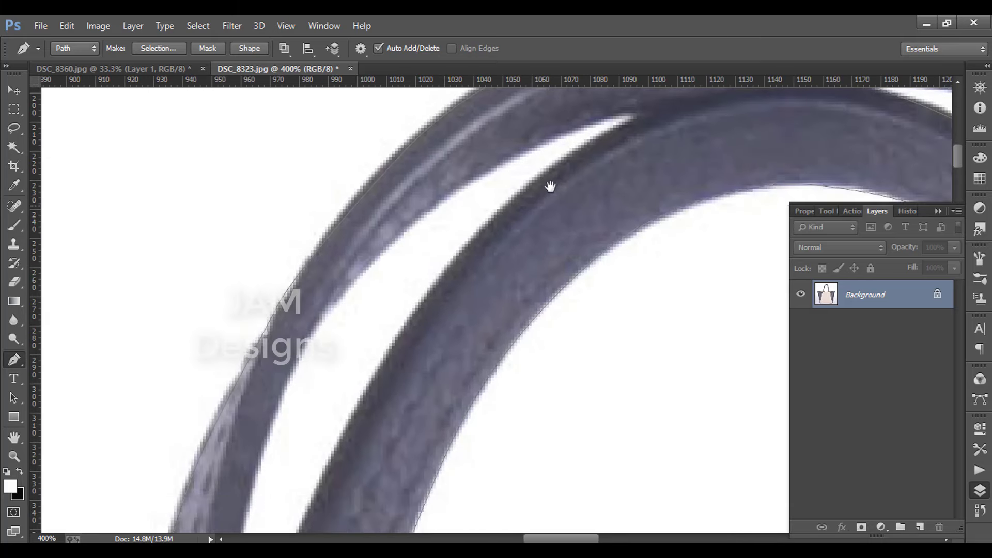
{"action": "left_click", "coordinate": [634, 118]}
{"action": "left_click", "coordinate": [433, 302]}
{"action": "left_click", "coordinate": [394, 358]}
{"action": "left_click_drag", "start_coordinate": [390, 387], "coordinate": [467, 187]}
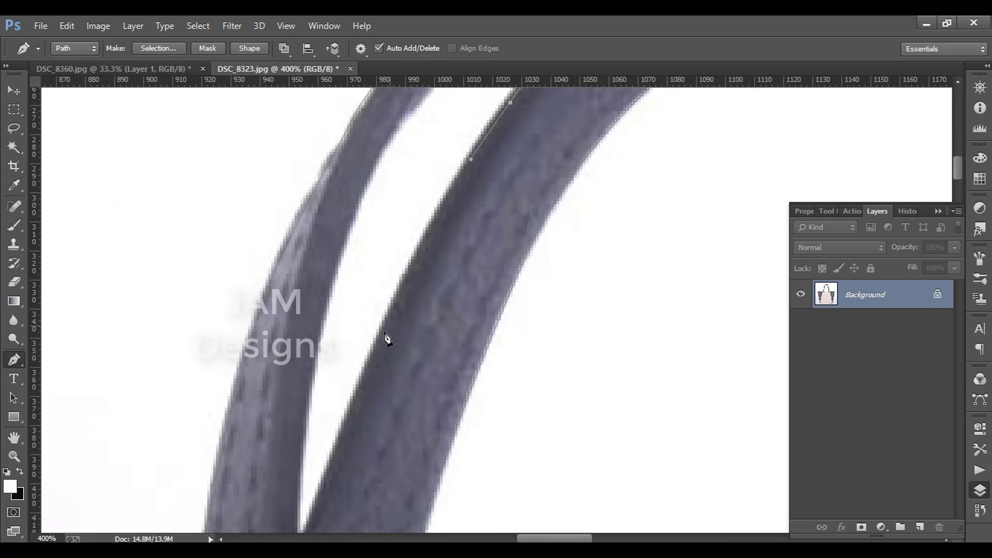
{"action": "left_click", "coordinate": [376, 356]}
{"action": "left_click", "coordinate": [348, 433]}
{"action": "left_click_drag", "start_coordinate": [350, 440], "coordinate": [383, 236]}
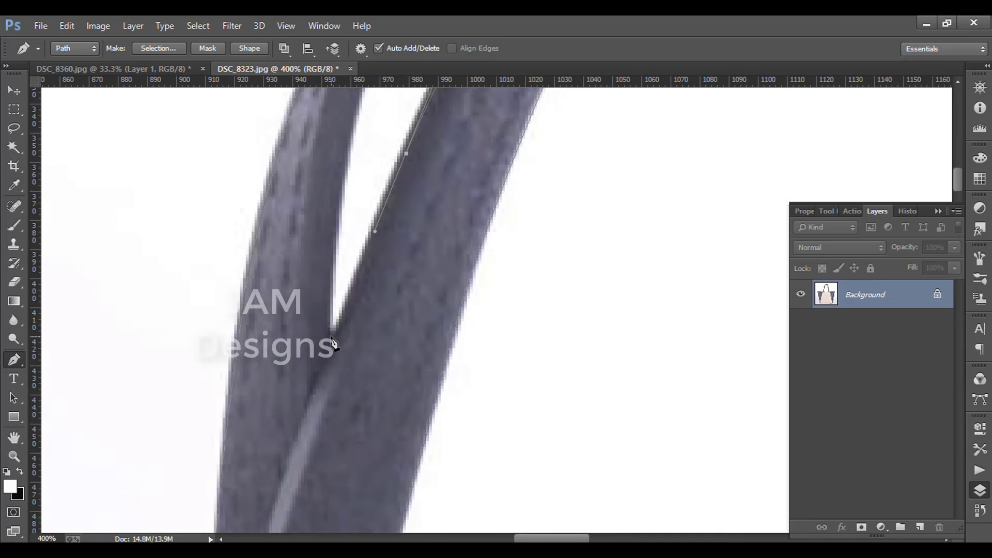
{"action": "left_click", "coordinate": [331, 337]}
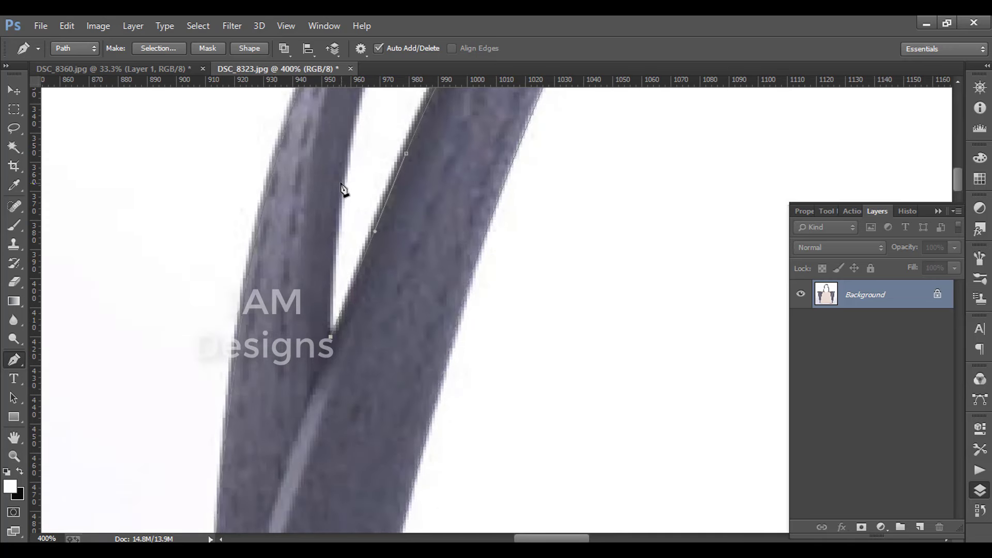
{"action": "left_click", "coordinate": [361, 115]}
Continue the path along the outer arc's inner edge toward its tip, undoing one stray anchor.
{"action": "left_click_drag", "start_coordinate": [369, 146], "coordinate": [342, 318]}
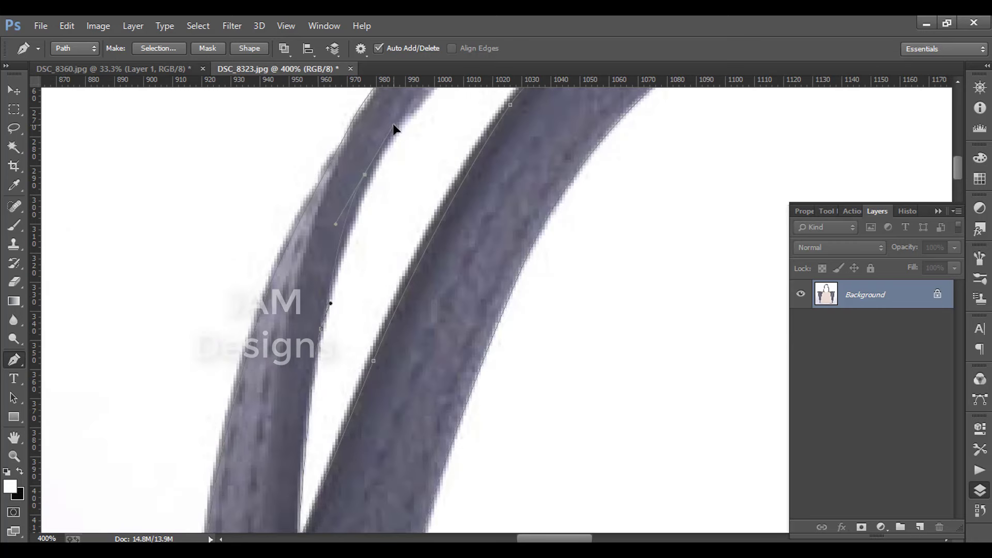
{"action": "left_click_drag", "start_coordinate": [414, 109], "coordinate": [271, 285]}
{"action": "left_click", "coordinate": [287, 264]}
{"action": "left_click", "coordinate": [330, 224]}
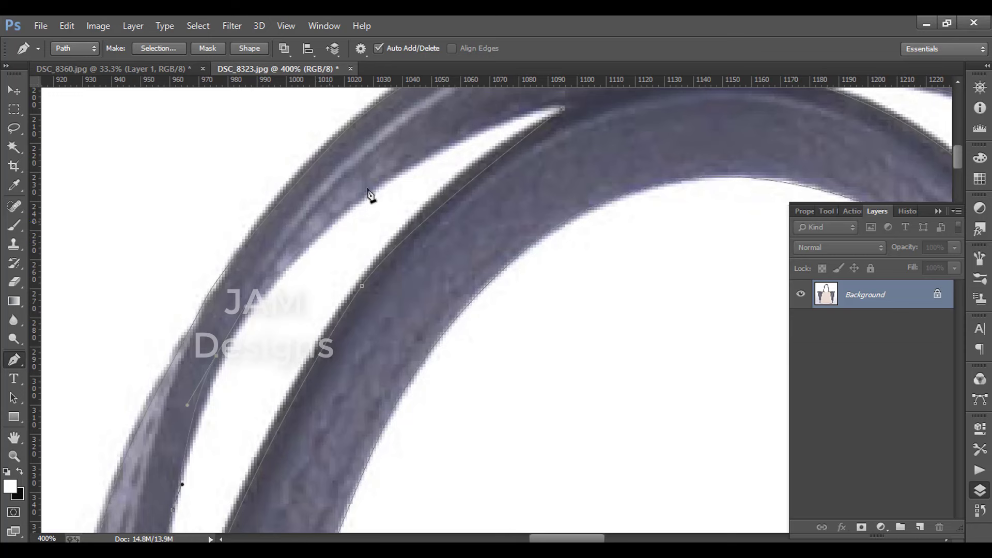
{"action": "left_click", "coordinate": [373, 183]}
{"action": "left_click_drag", "start_coordinate": [368, 205], "coordinate": [234, 293]}
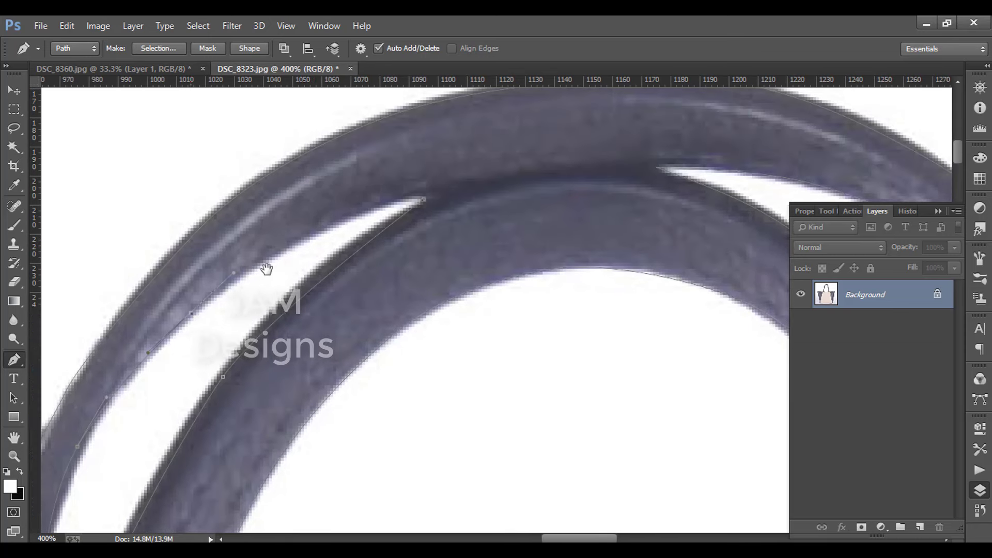
{"action": "left_click", "coordinate": [379, 208]}
{"action": "left_click", "coordinate": [343, 220]}
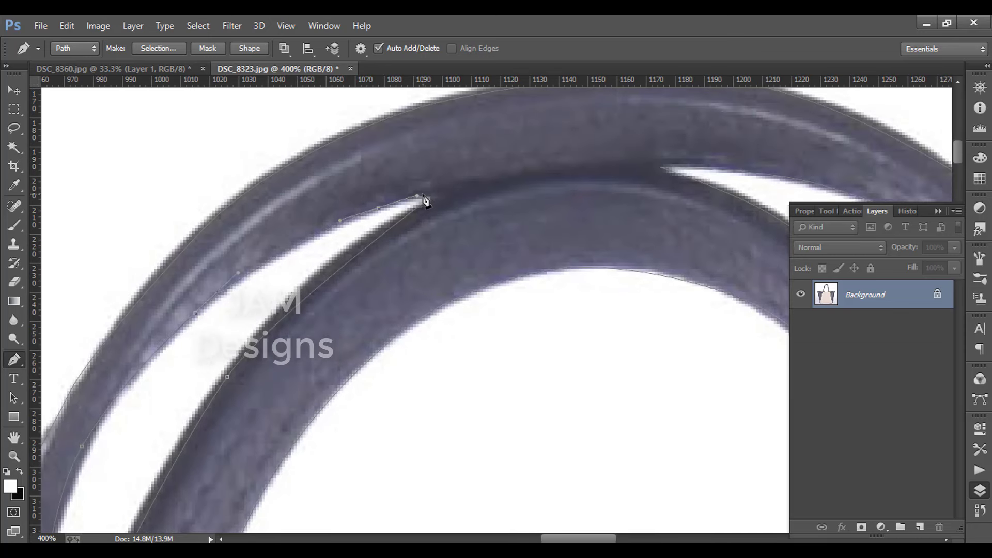
{"action": "key", "text": "ctrl+z"}
Zoom out and load the pen path as a selection with Ctrl+Enter.
{"action": "scroll", "coordinate": [457, 250], "scroll_direction": "down", "scroll_amount": 2}
{"action": "scroll", "coordinate": [457, 249], "scroll_direction": "down", "scroll_amount": 2}
{"action": "scroll", "coordinate": [458, 249], "scroll_direction": "down", "scroll_amount": 1}
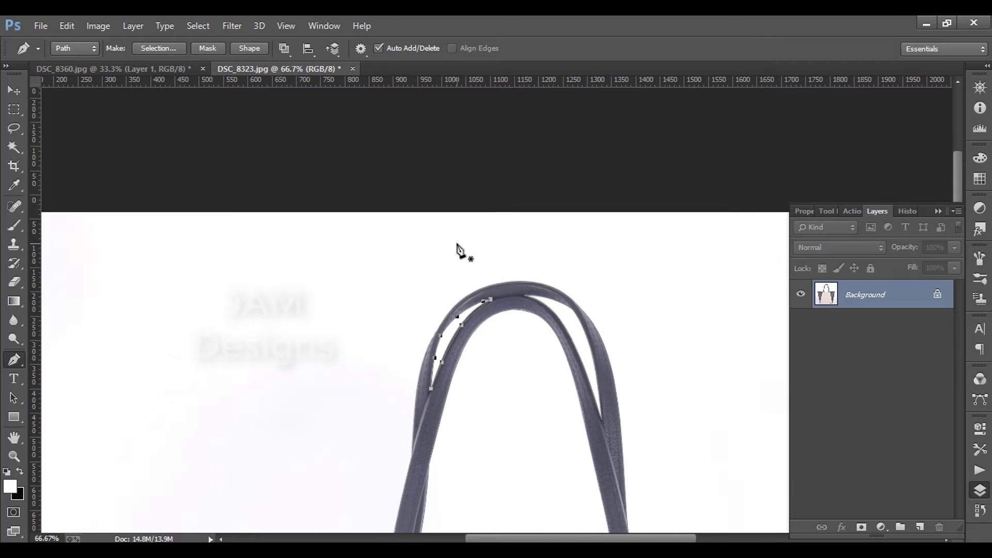
{"action": "scroll", "coordinate": [457, 250], "scroll_direction": "down", "scroll_amount": 1}
{"action": "scroll", "coordinate": [458, 250], "scroll_direction": "down", "scroll_amount": 1}
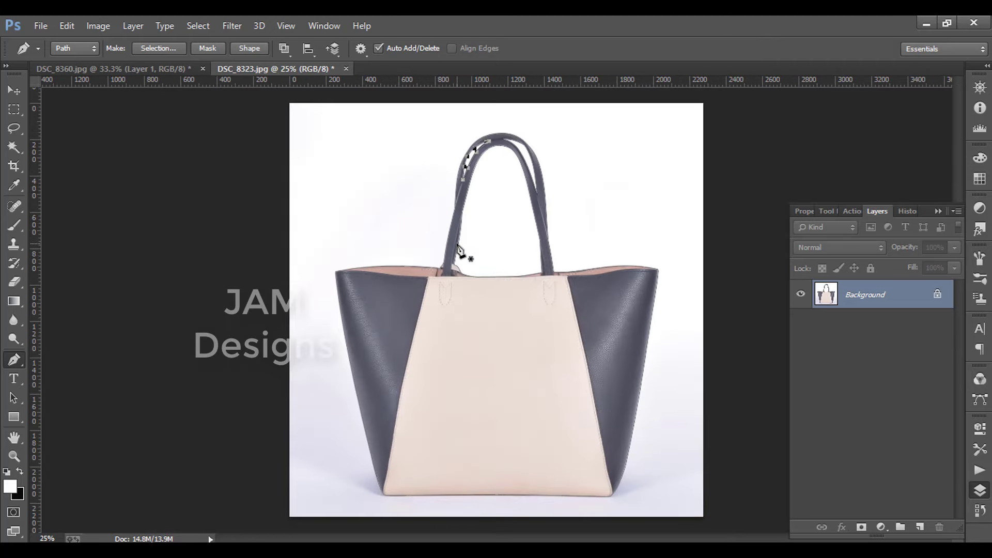
{"action": "key", "text": "ctrl+Return"}
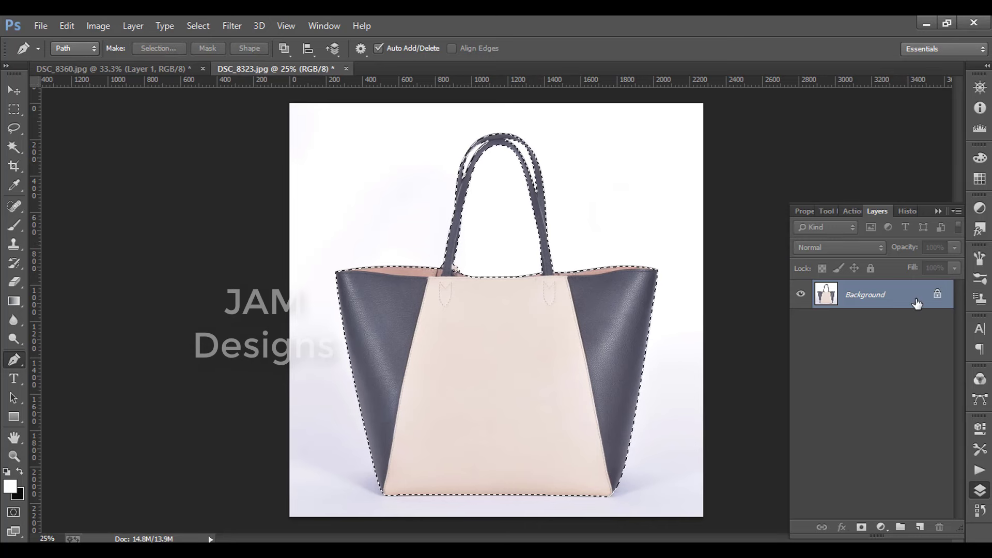
Convert Background to Layer 0, feather 0.1 px, invert, and delete the white background.
{"action": "double_click", "coordinate": [917, 303]}
{"action": "left_click", "coordinate": [633, 187]}
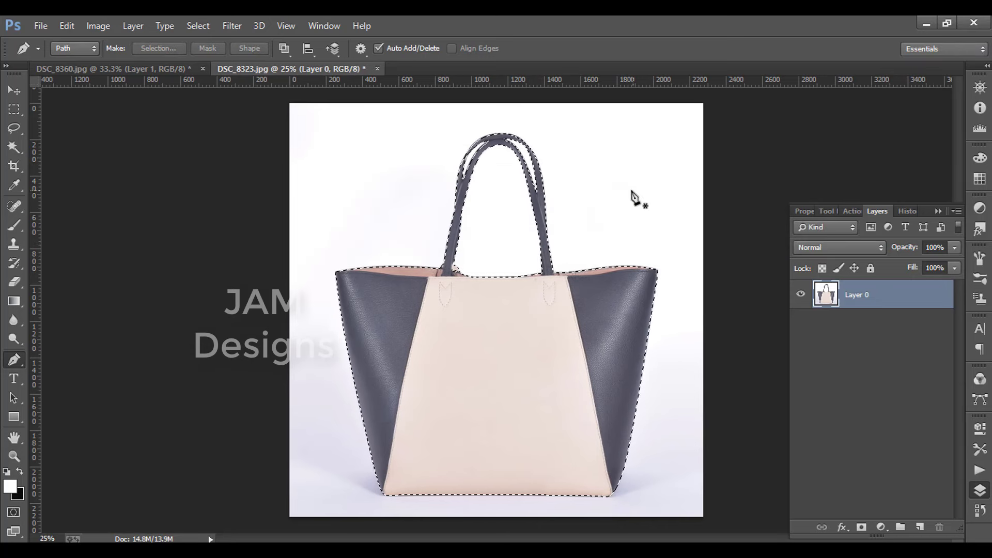
{"action": "key", "text": "shift+F6"}
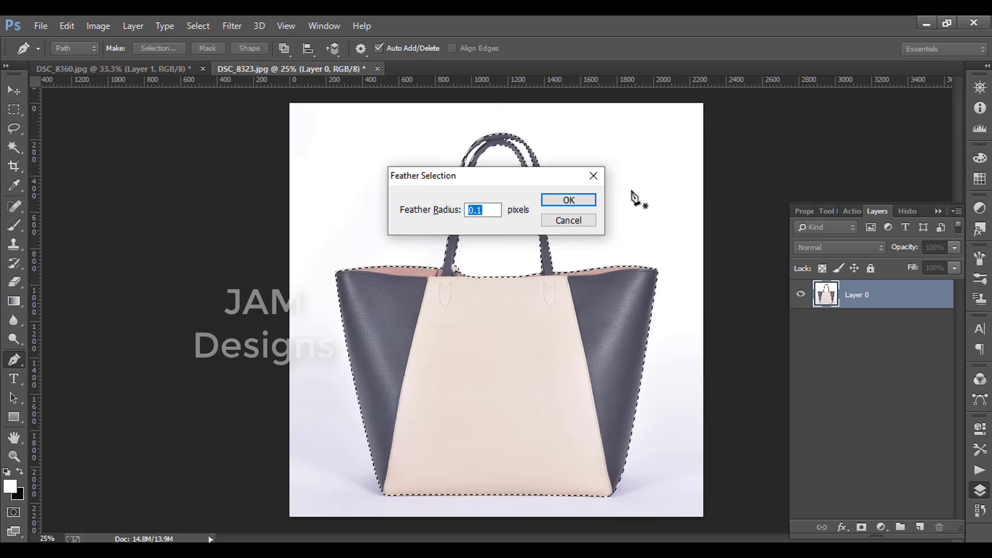
{"action": "key", "text": "Return"}
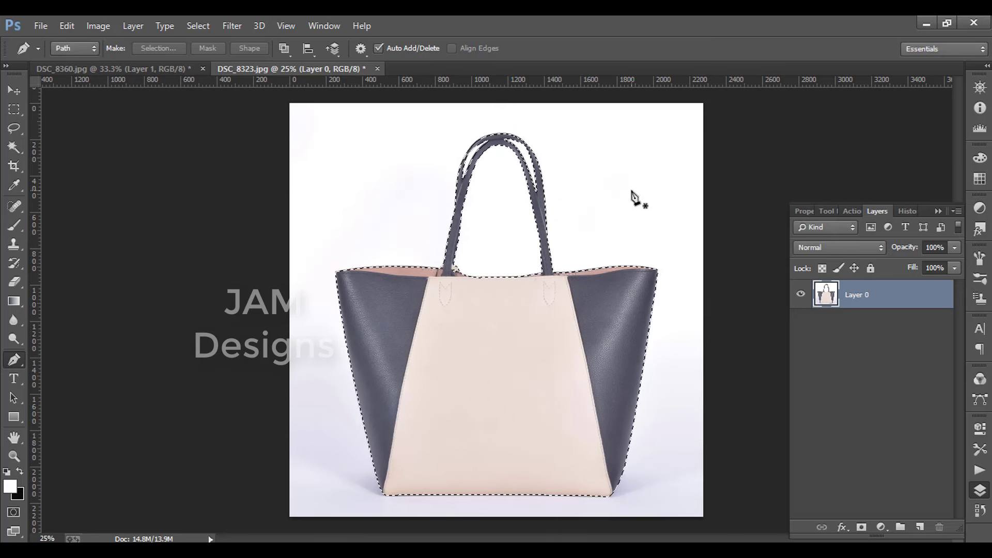
{"action": "key", "text": "ctrl+shift+i"}
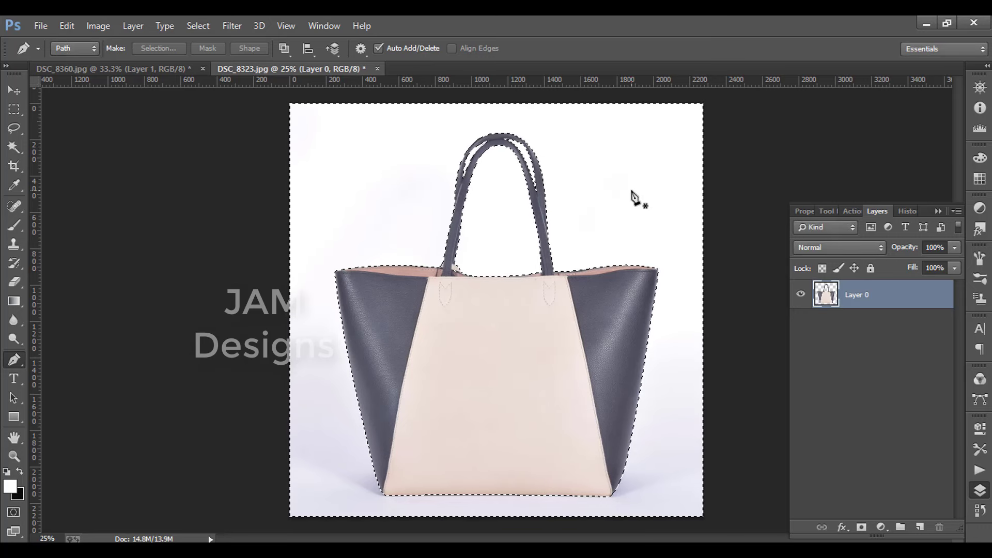
{"action": "key", "text": "Delete"}
Deselect, then add a black-filled Layer 1 beneath Layer 0.
{"action": "left_click", "coordinate": [14, 109]}
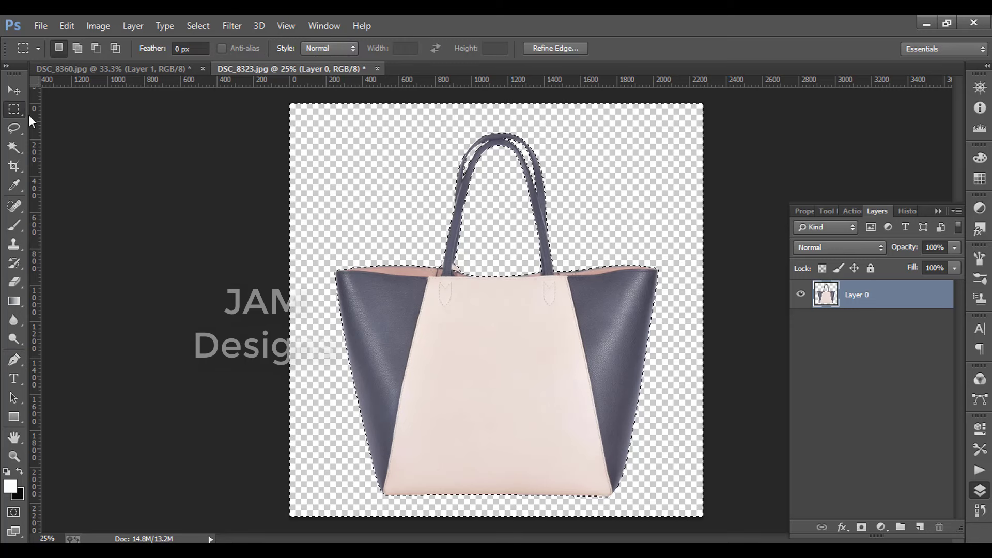
{"action": "key", "text": "ctrl+d"}
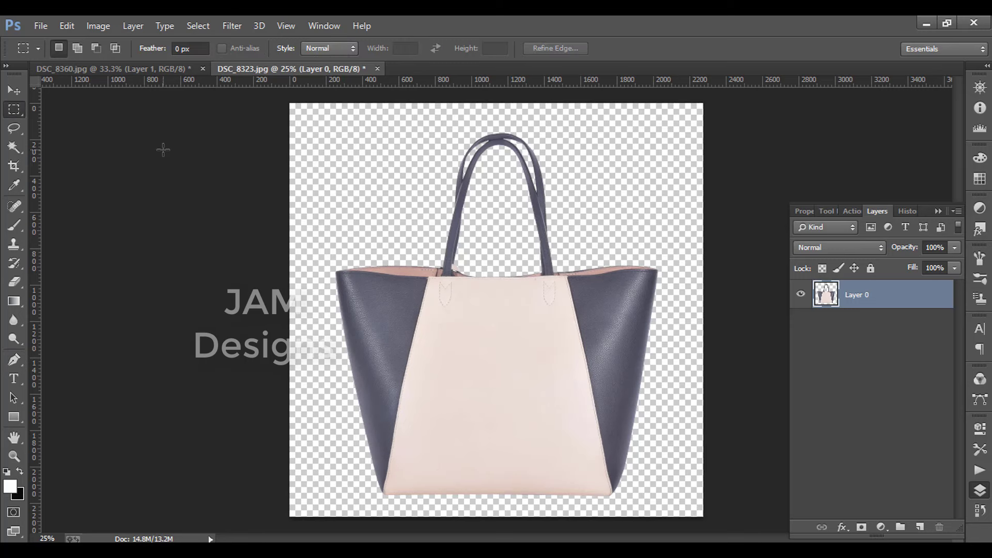
{"action": "left_click", "coordinate": [920, 527]}
{"action": "left_click_drag", "start_coordinate": [873, 306], "coordinate": [885, 369]}
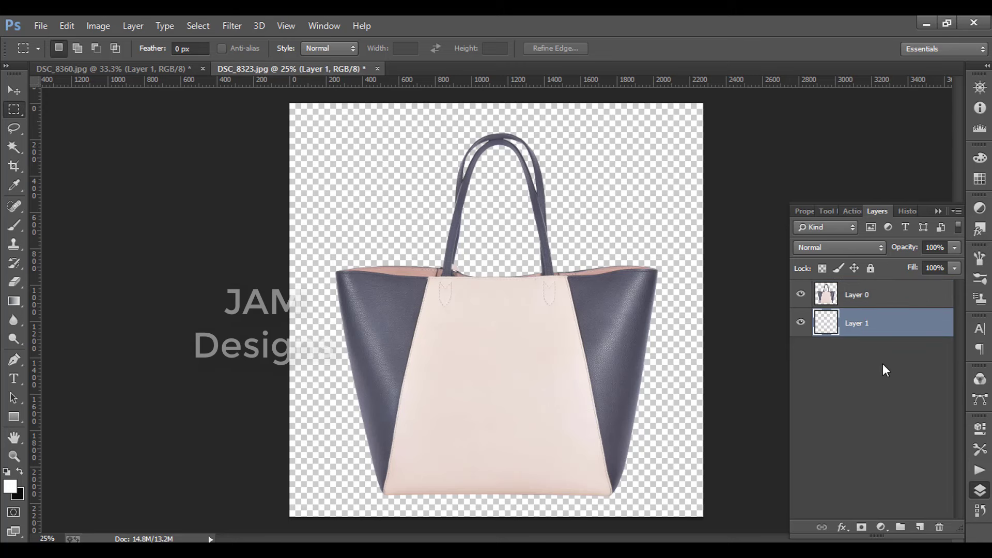
{"action": "key", "text": "ctrl+BackSpace"}
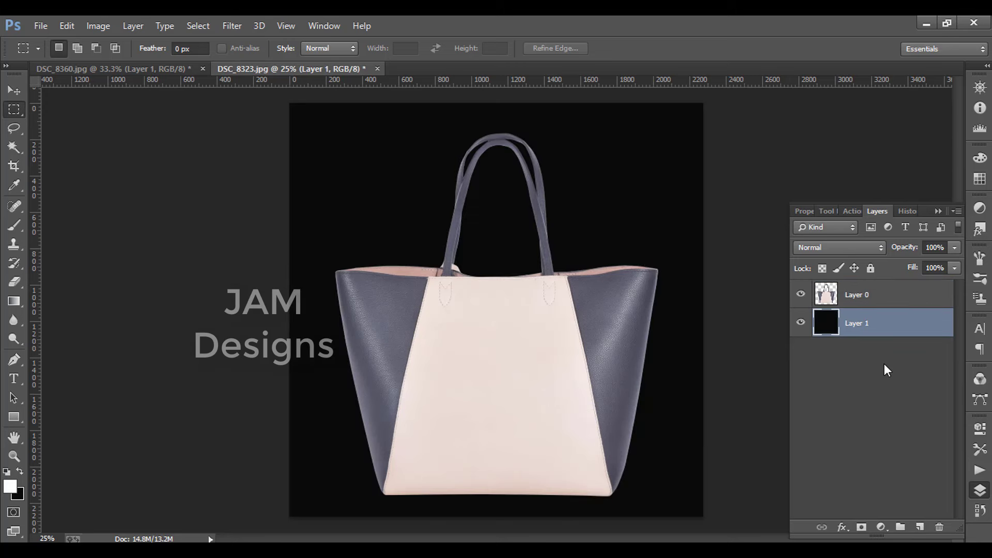
Toggle Layer 1's visibility to compare the cutout edges, leaving it hidden.
{"action": "left_click", "coordinate": [802, 325]}
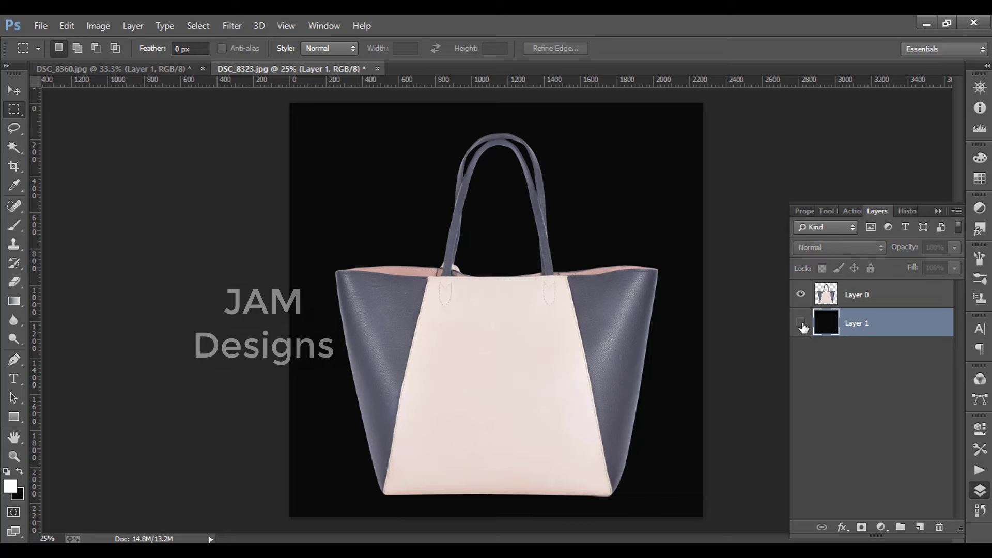
{"action": "left_click", "coordinate": [802, 326]}
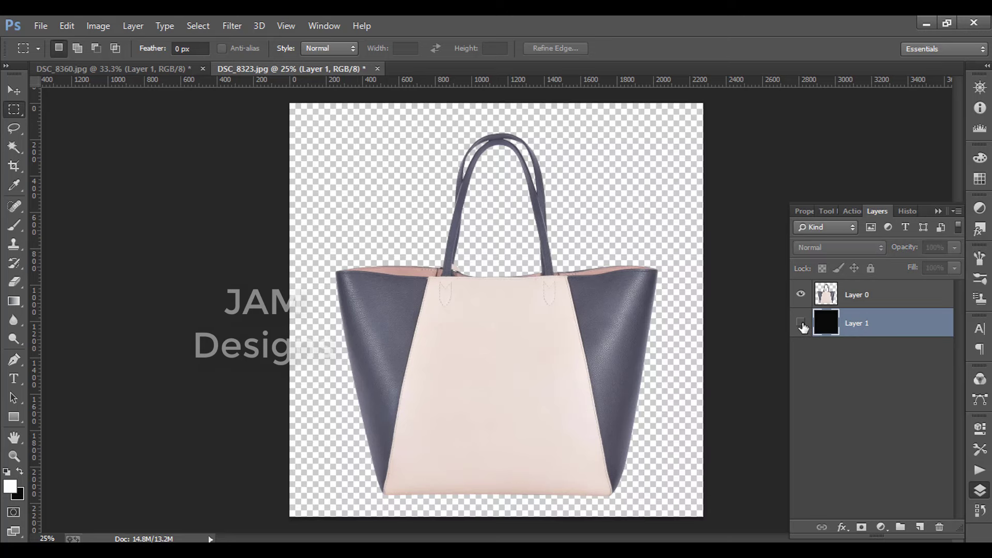
{"action": "left_click", "coordinate": [802, 326]}
{"action": "left_click", "coordinate": [801, 323]}
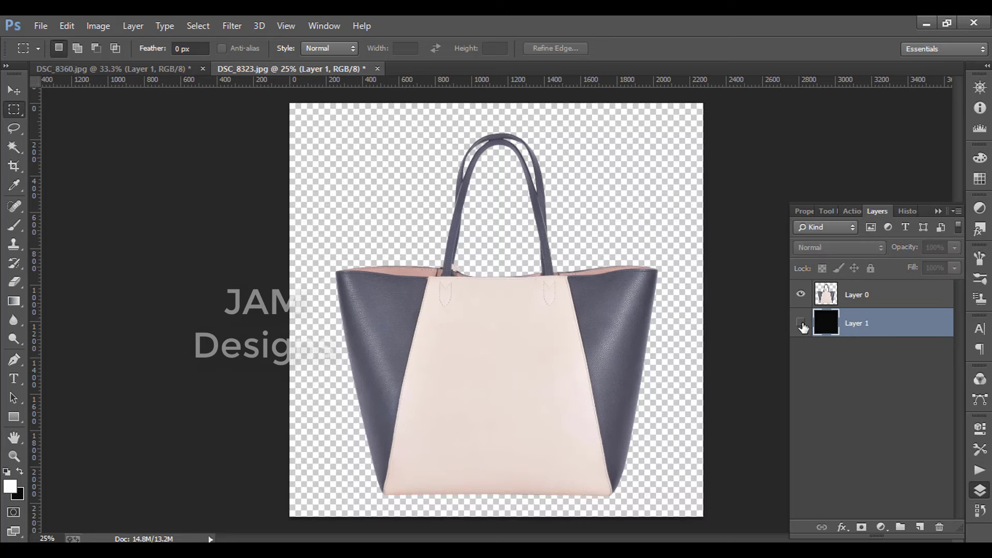